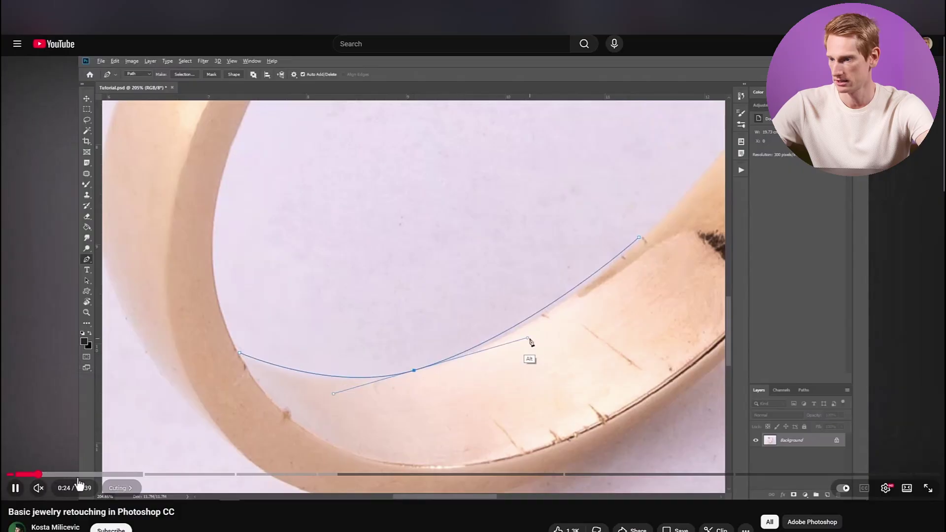
Find the wide shot of the whole ring in the tutorial video and pause playback at 0:19.
drag(54, 474, 30, 476)
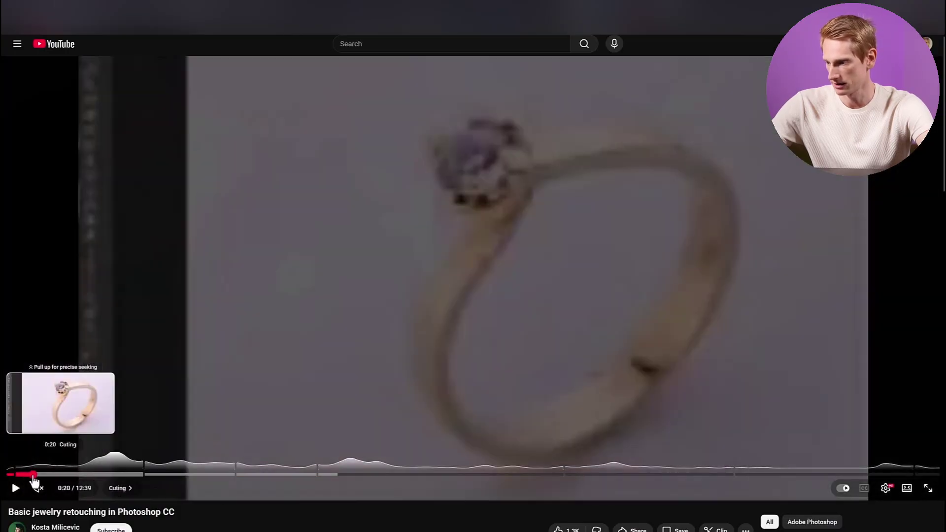
click(10, 491)
click(14, 488)
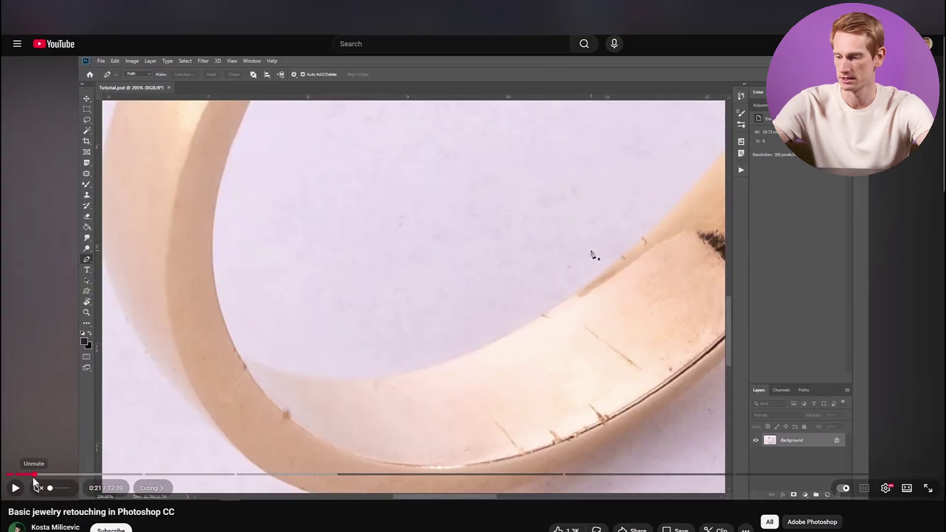
key(Left)
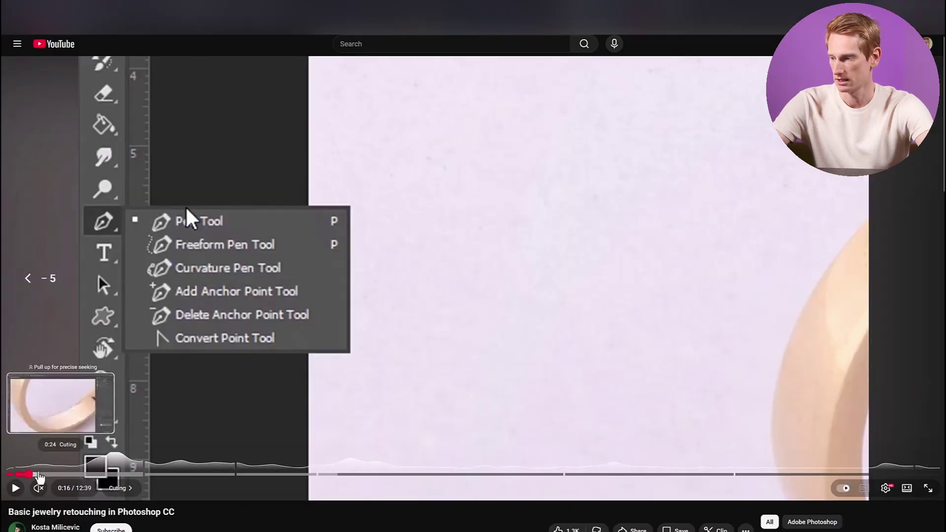
key(space)
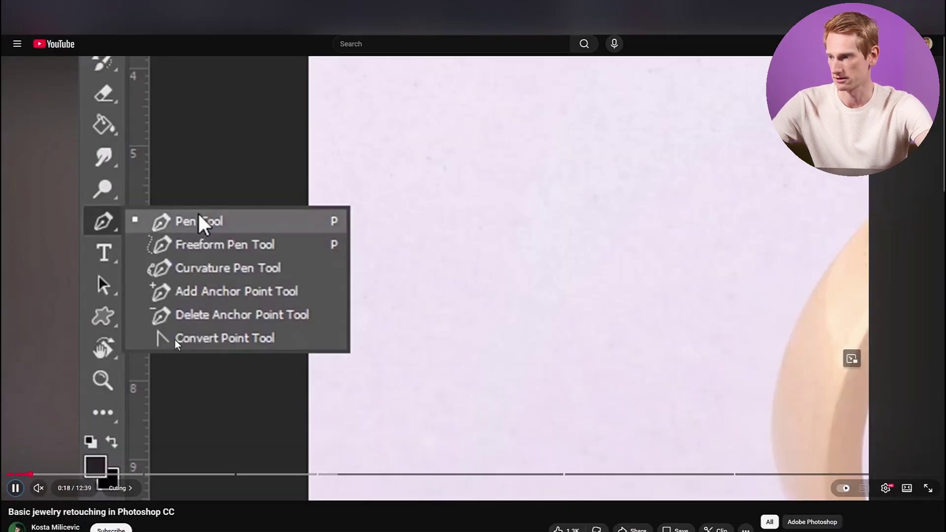
click(338, 342)
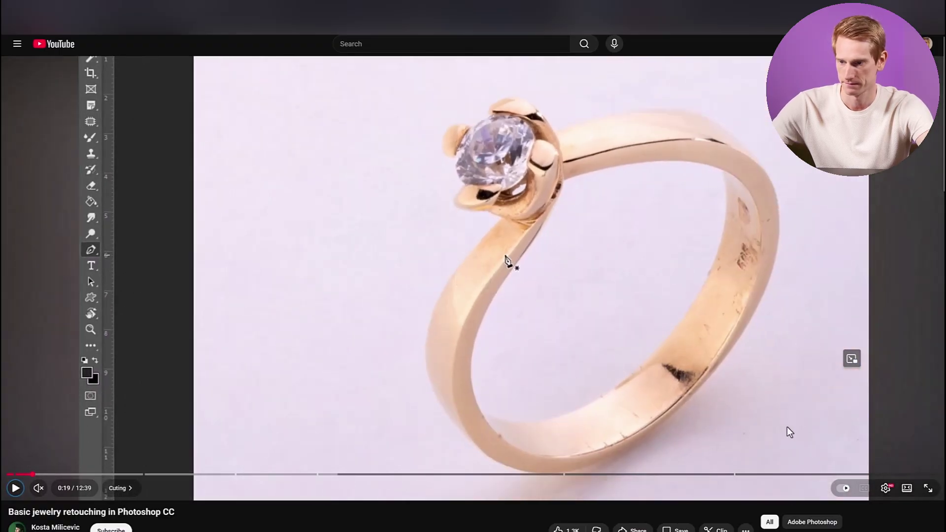
Show the video full screen and capture a screenshot region containing the whole ring.
click(928, 488)
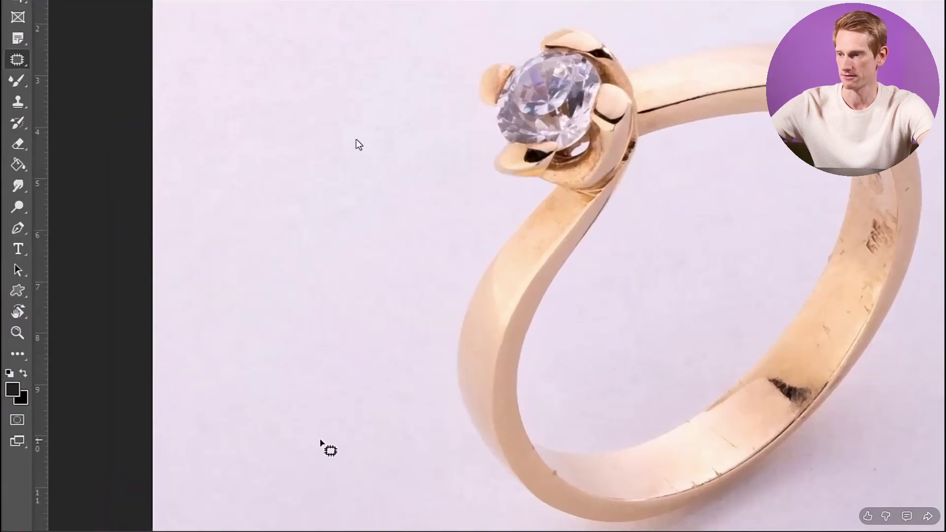
key(super+shift+s)
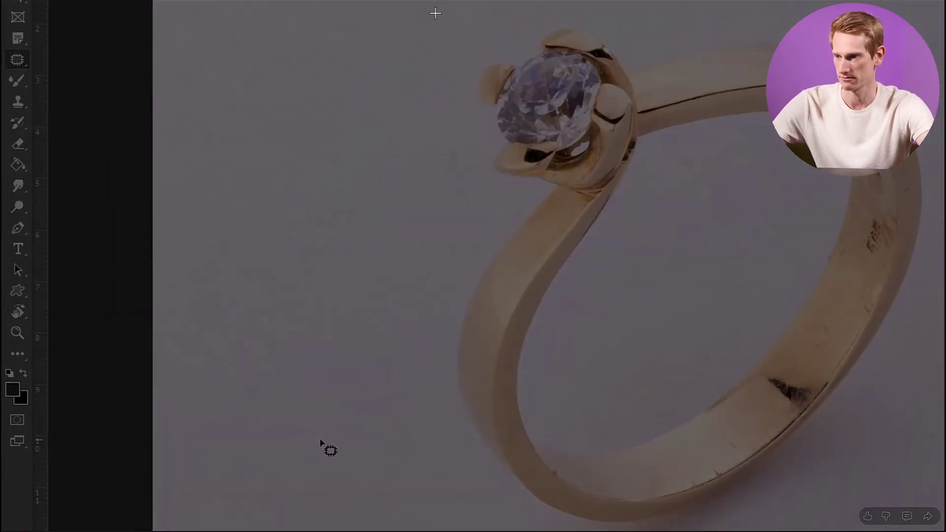
drag(435, 13, 939, 498)
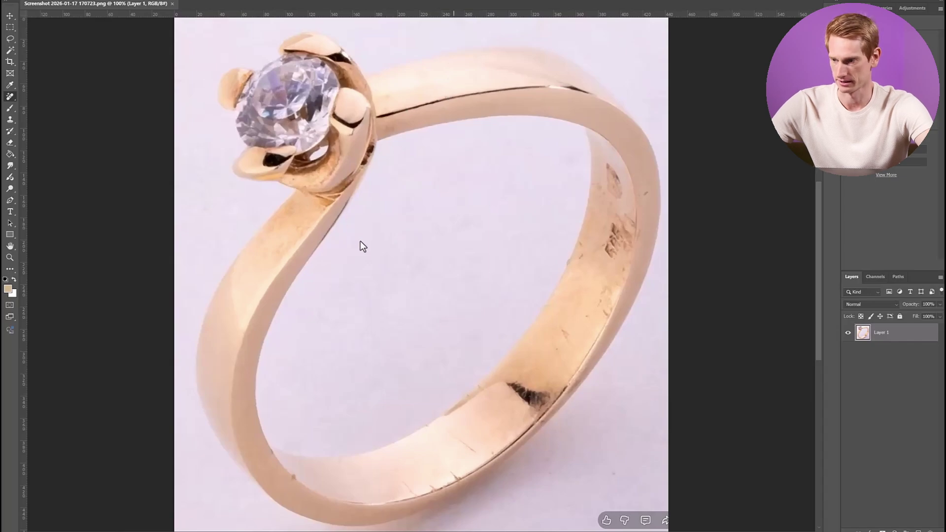
In Photoshop, duplicate the ring layer, naming the lower layer "RAW" and the upper one "RAW Pre retouched".
drag(882, 351, 874, 374)
double_click(885, 351)
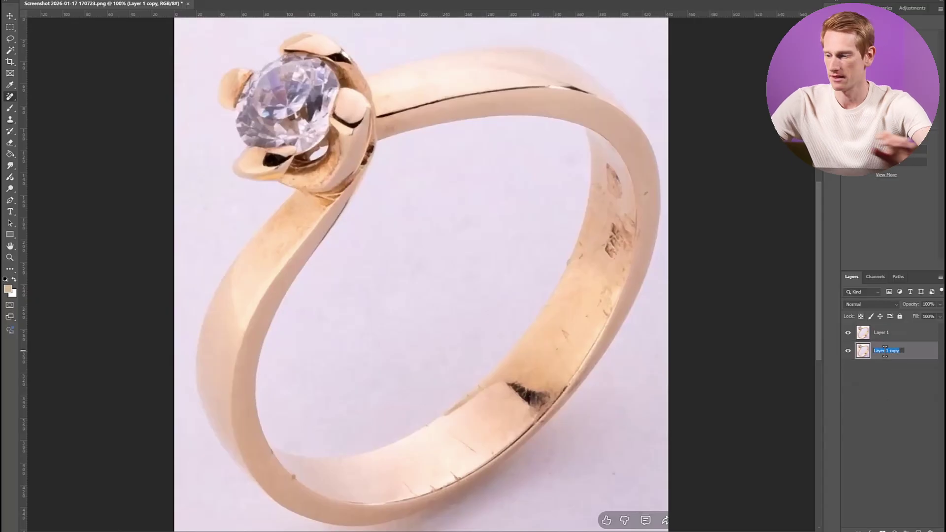
text(RAW)
double_click(881, 333)
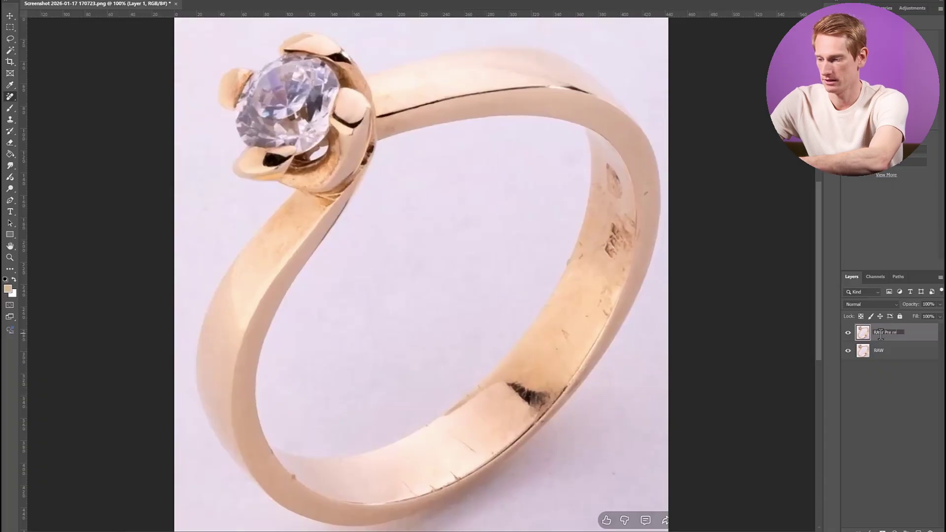
text(RAW Pre retouched)
key(Return)
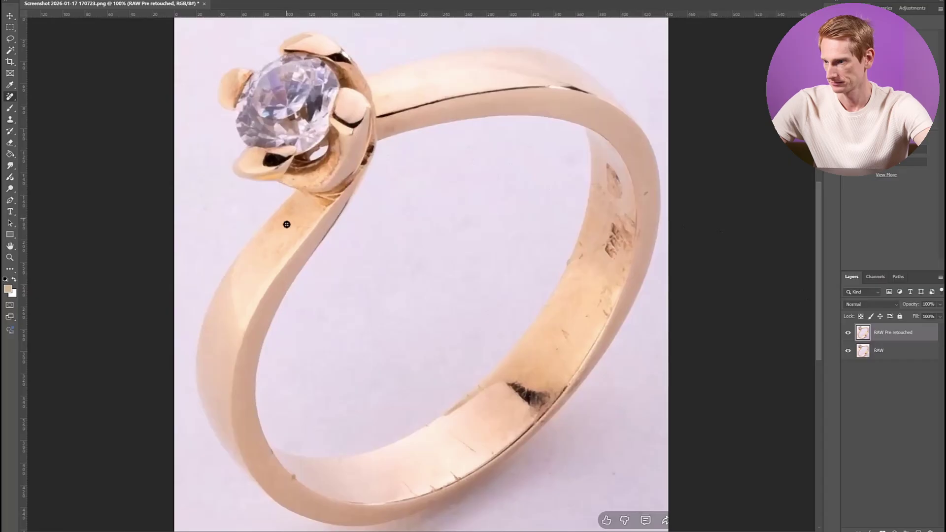
Check the ring image's pixel dimensions and resolution without changing its size.
scroll(312, 184, up, 4)
scroll(313, 179, down, 3)
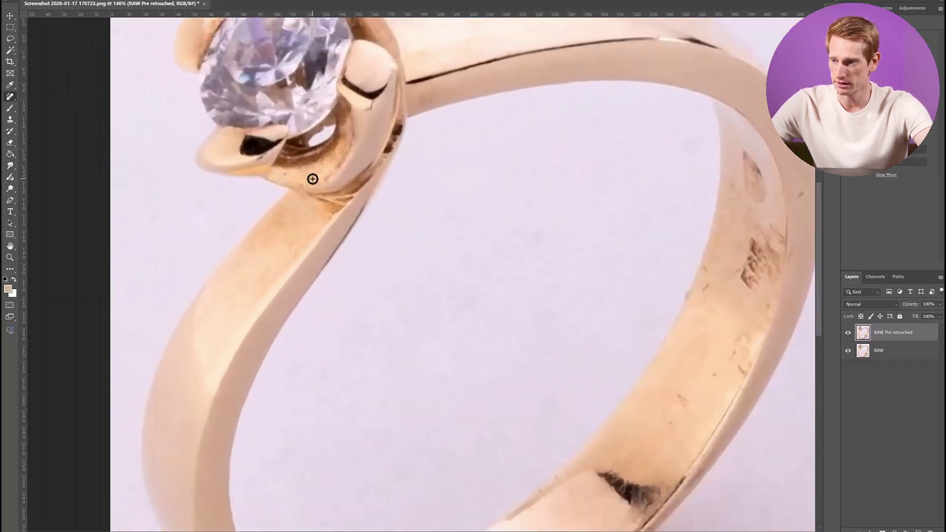
scroll(339, 131, down, 1)
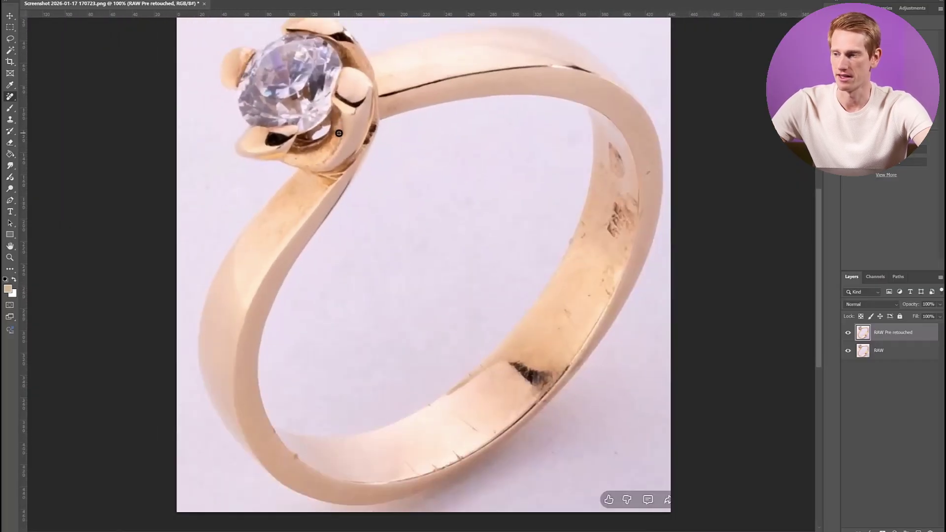
scroll(337, 146, down, 2)
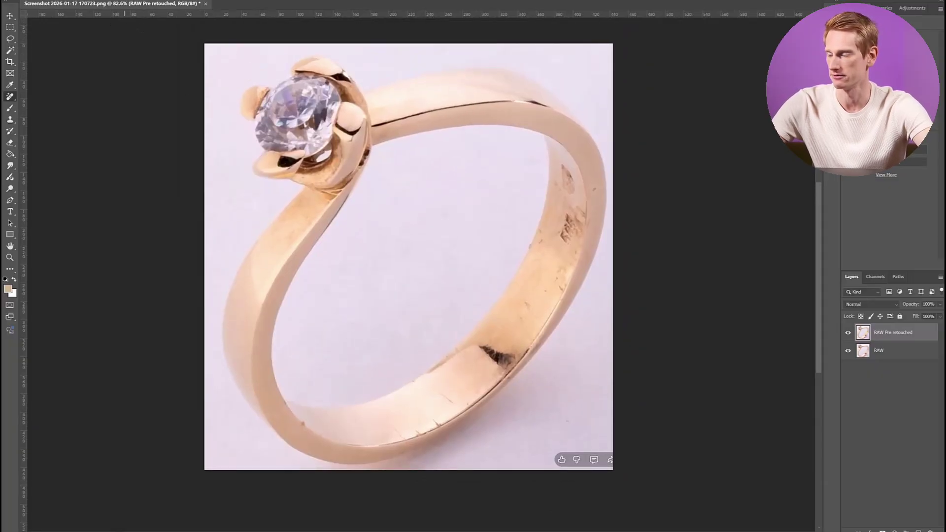
click(55, 1)
click(70, 32)
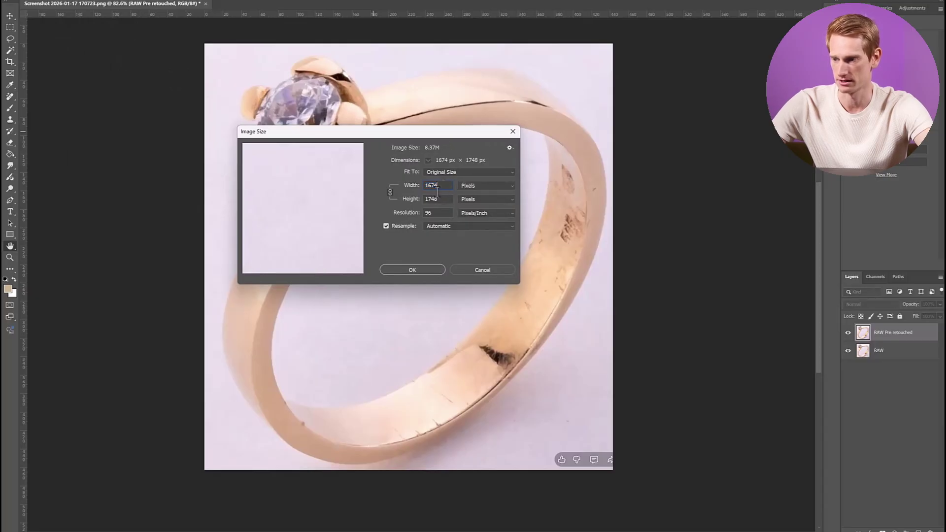
click(483, 271)
Examine the ring band, inner surface, hallmark area and stone setting up close for dust, scratches and dark marks.
scroll(378, 176, up, 1)
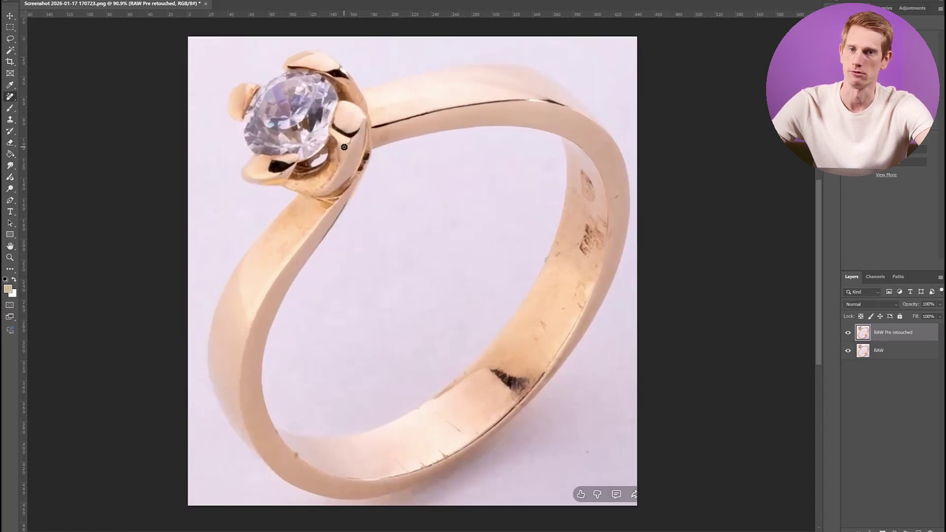
scroll(301, 254, up, 10)
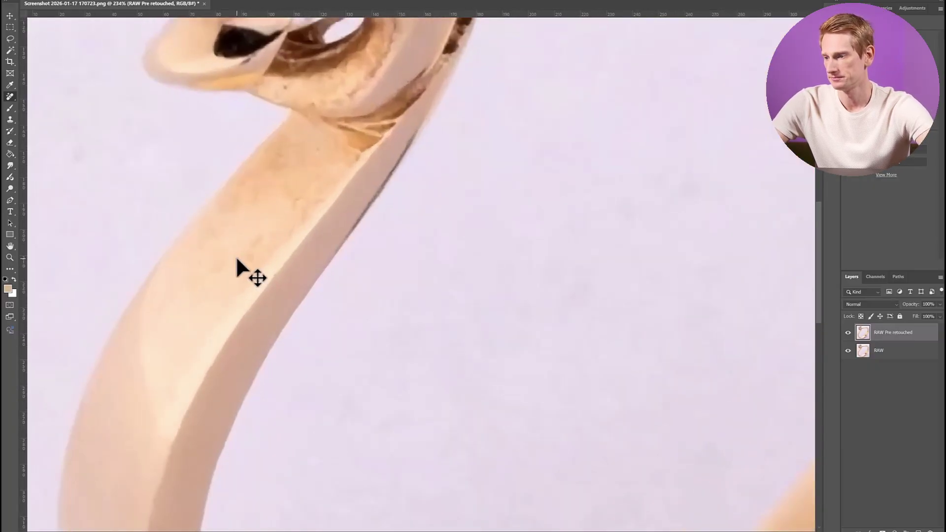
scroll(237, 255, left, 3)
scroll(239, 254, down, 5)
scroll(241, 253, right, 1)
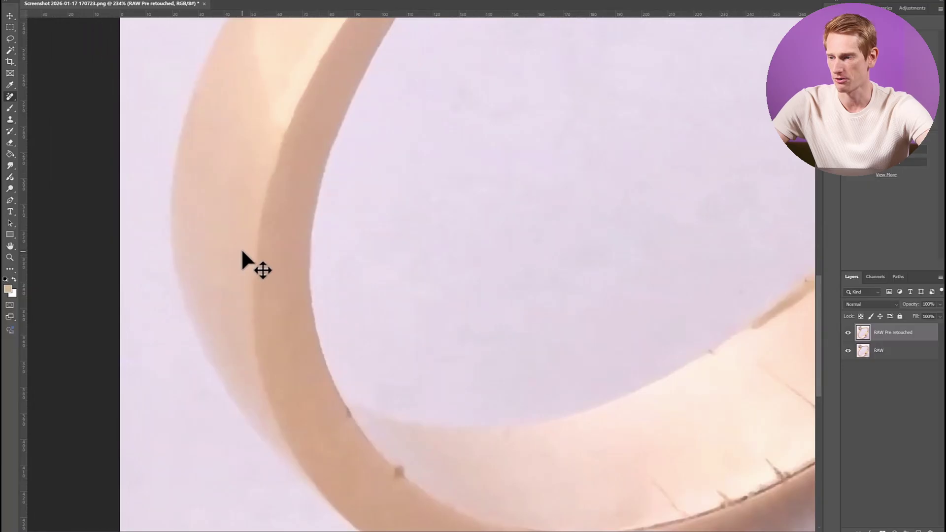
scroll(240, 257, down, 3)
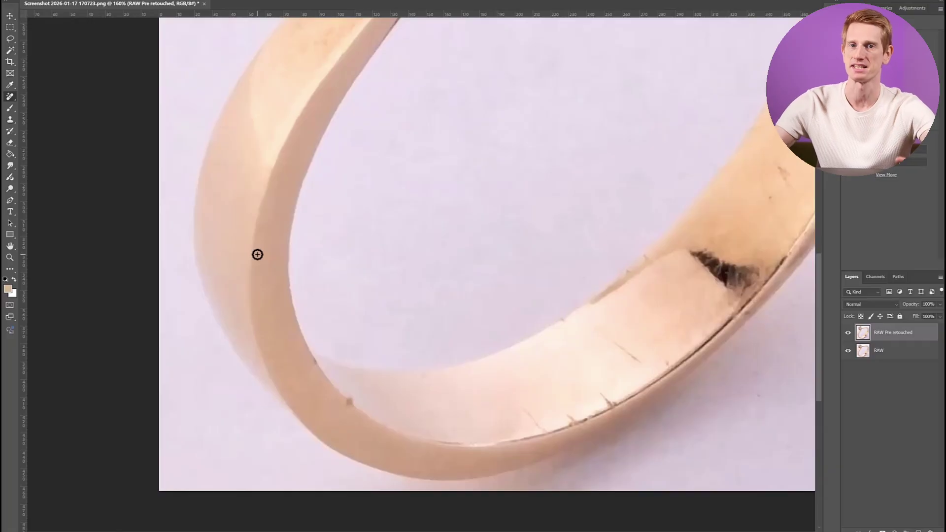
scroll(282, 224, down, 2)
scroll(315, 276, right, 2)
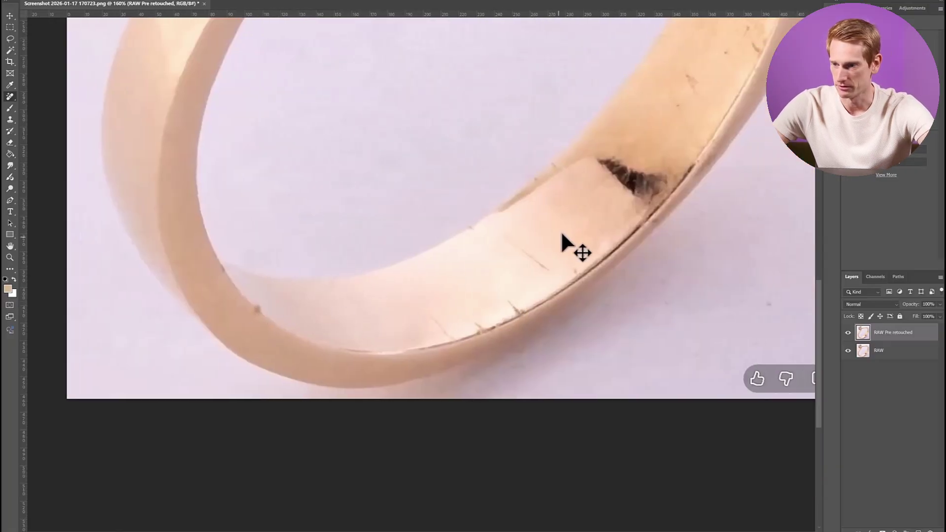
scroll(562, 235, right, 3)
scroll(538, 268, up, 4)
scroll(545, 311, left, 2)
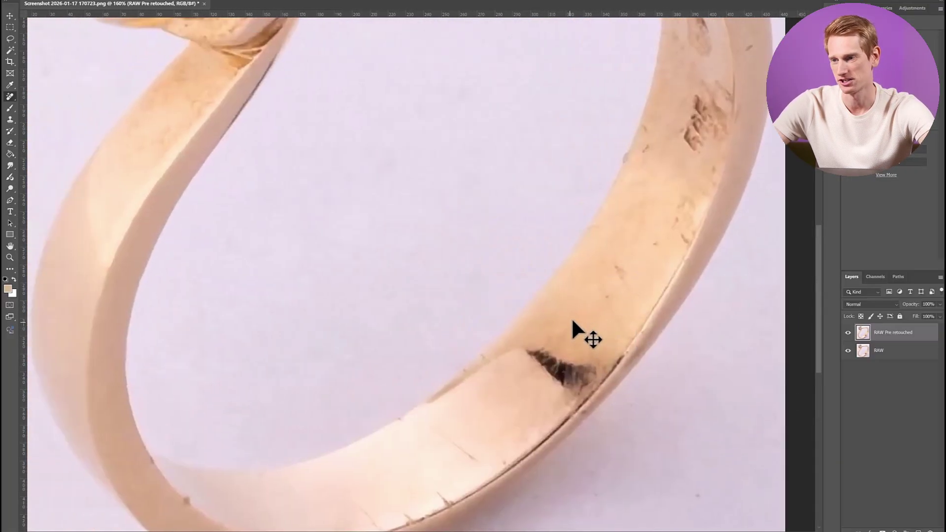
scroll(582, 325, right, 3)
scroll(533, 343, up, 4)
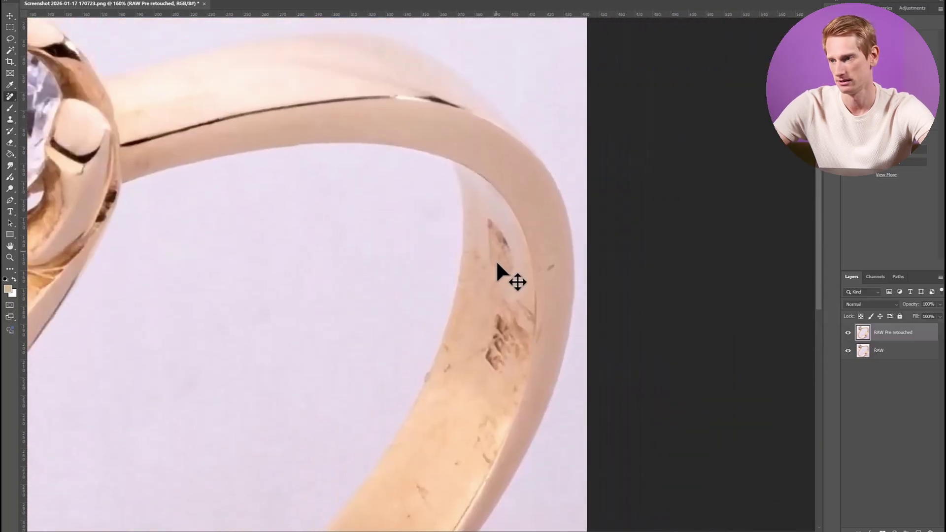
scroll(497, 265, down, 3)
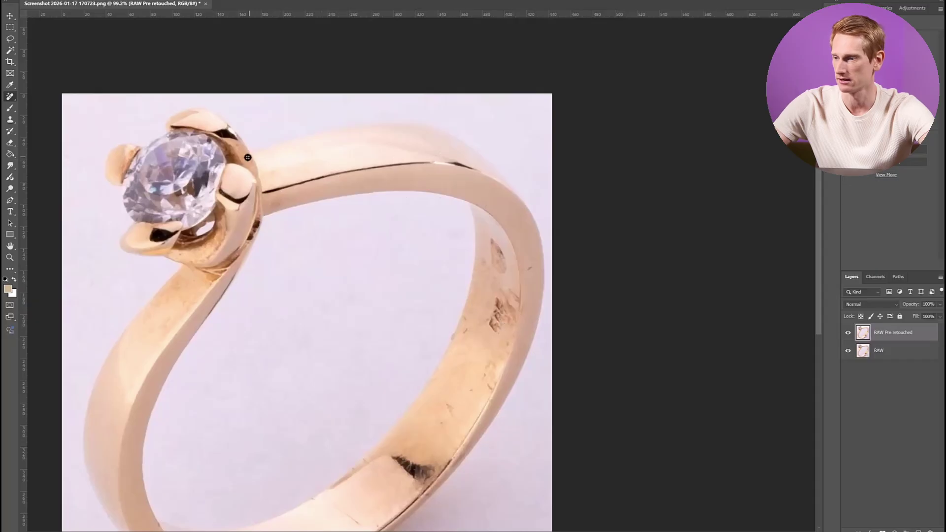
scroll(185, 178, up, 5)
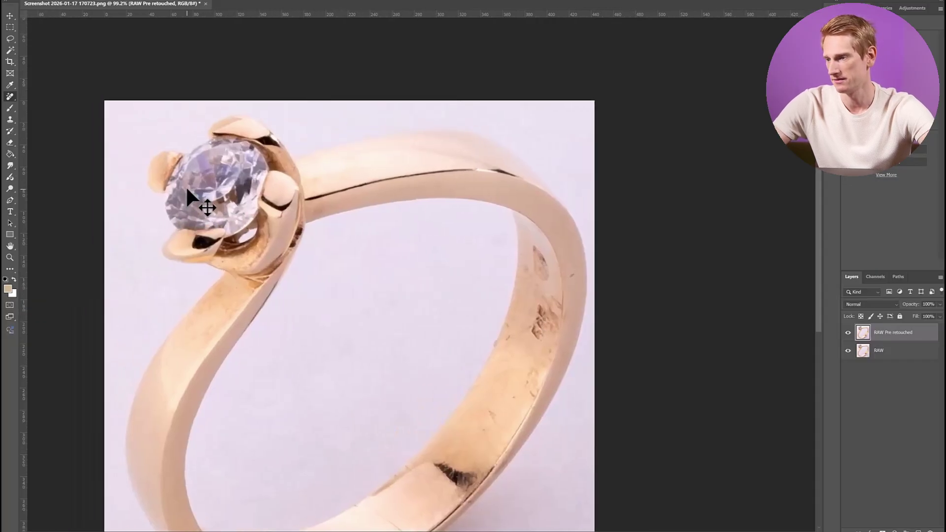
scroll(187, 188, down, 5)
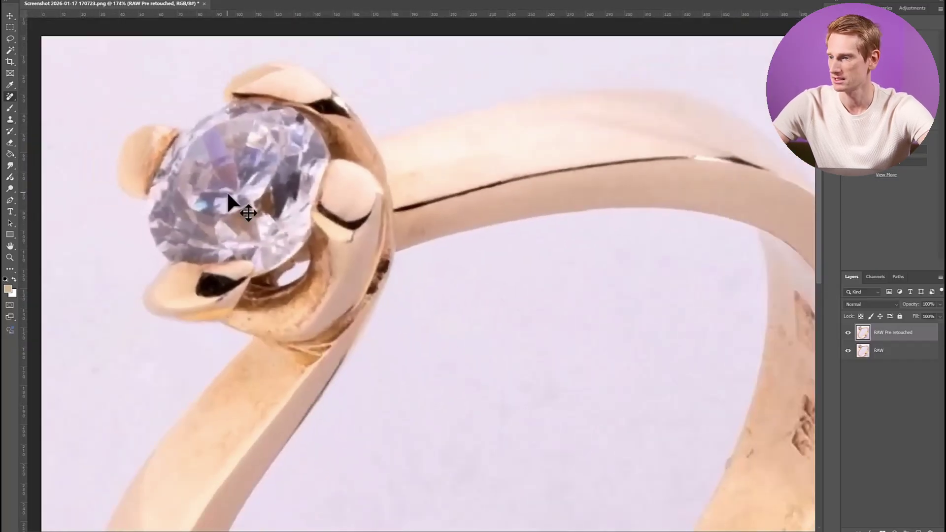
scroll(226, 191, up, 2)
scroll(228, 193, right, 1)
scroll(265, 212, left, 4)
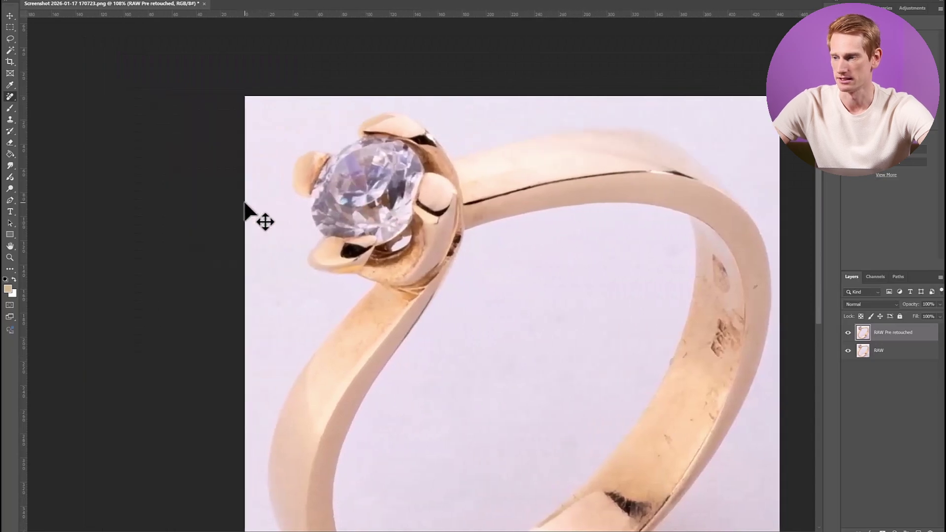
scroll(276, 202, down, 2)
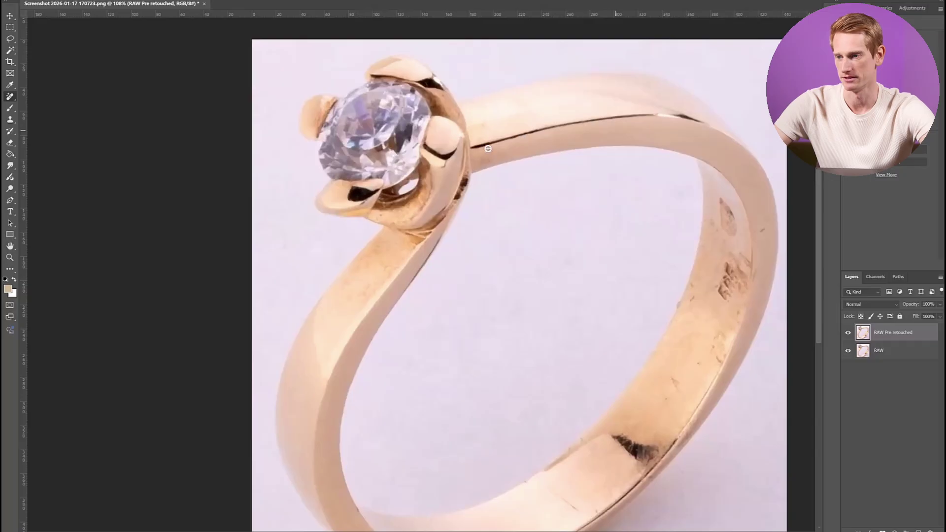
Use the Remove tool to erase the small dark specks on the inner edge of the band's lower-left curve.
right_click(9, 101)
click(53, 108)
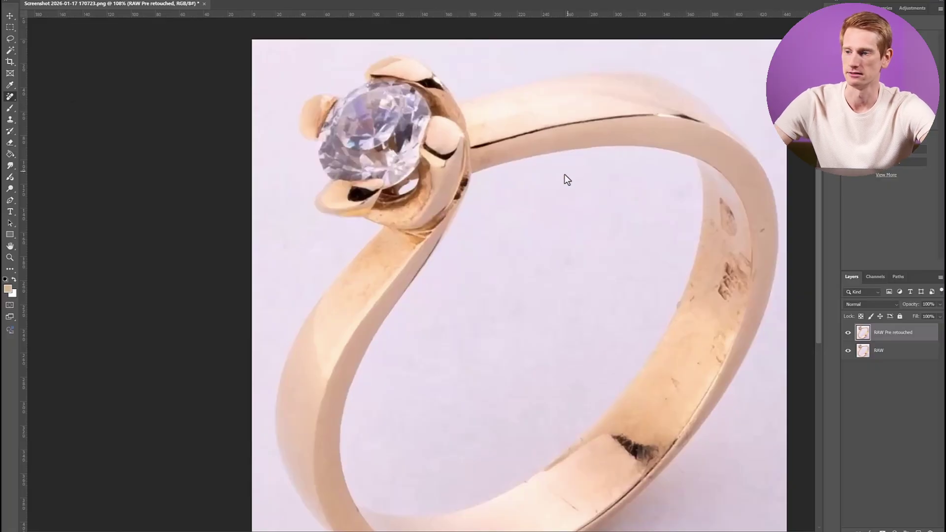
scroll(511, 183, right, 3)
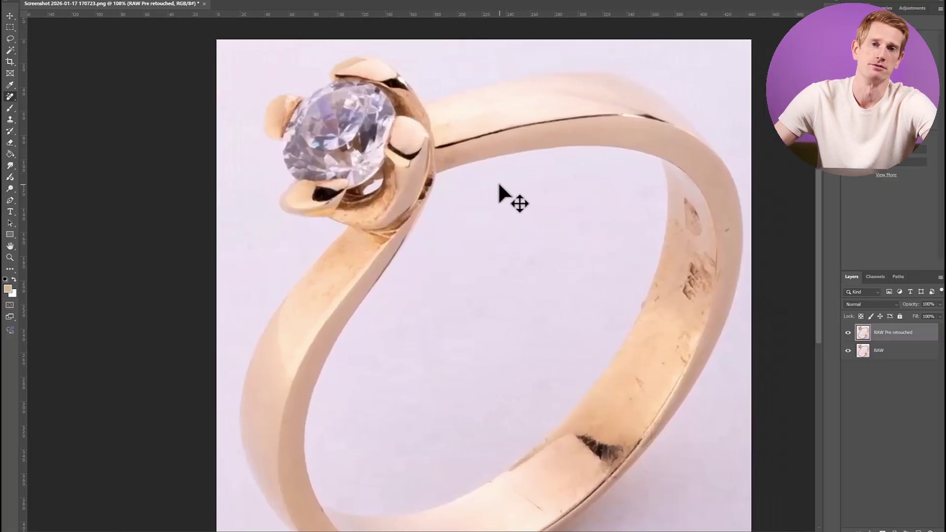
scroll(498, 187, down, 3)
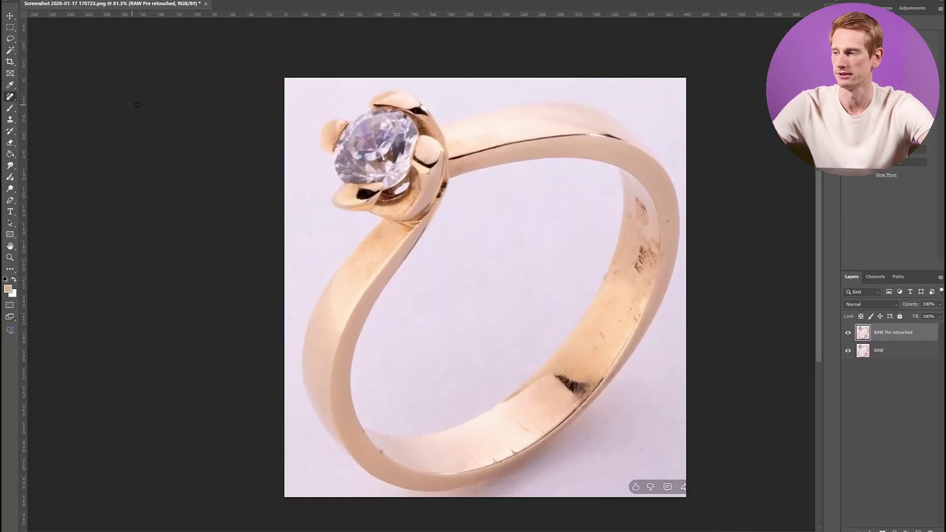
scroll(478, 190, right, 2)
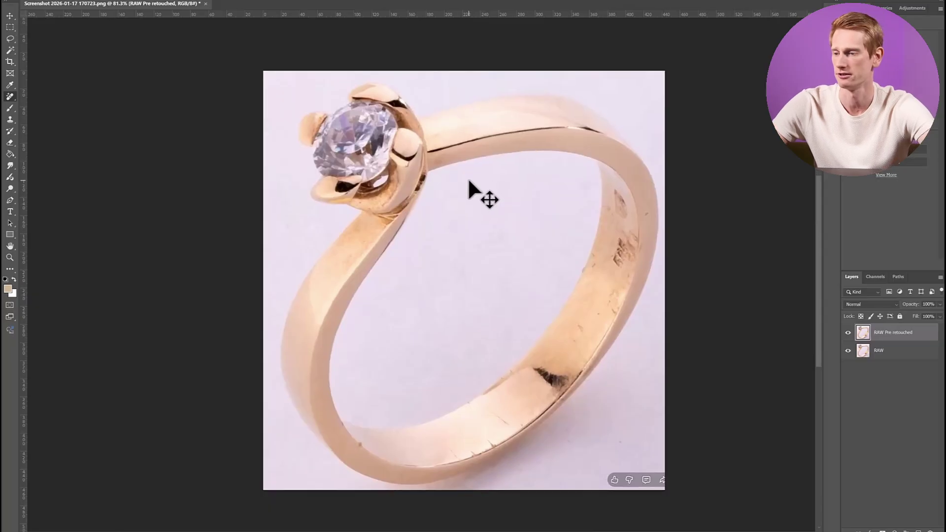
scroll(468, 181, up, 2)
scroll(469, 180, down, 2)
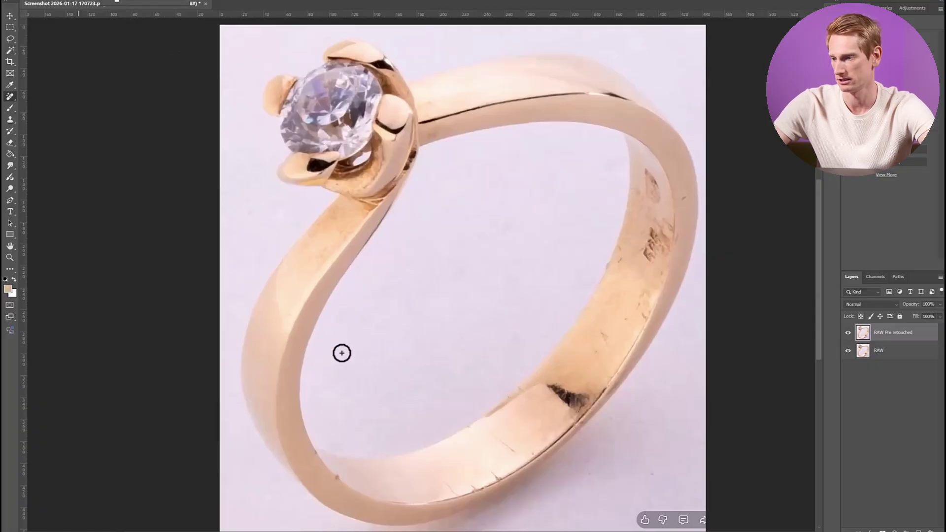
scroll(345, 365, up, 2)
scroll(344, 378, up, 3)
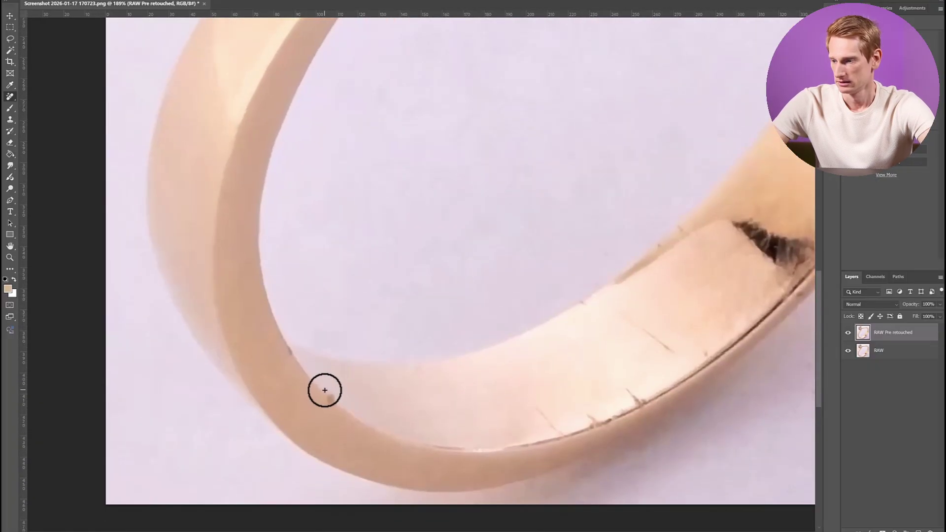
drag(294, 355, 286, 348)
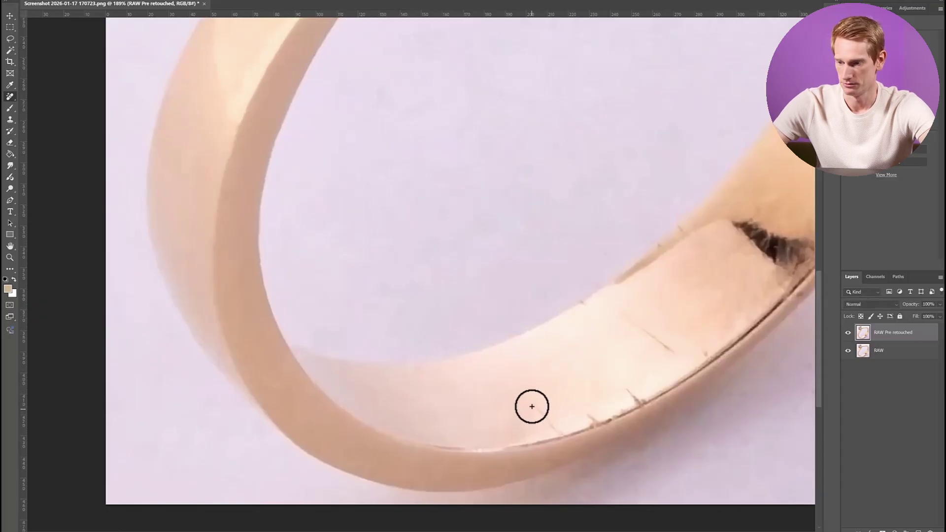
Remove the scratches and nicks from the bottom inner surface of the band and along its lower edge.
drag(532, 404, 567, 410)
drag(625, 402, 634, 388)
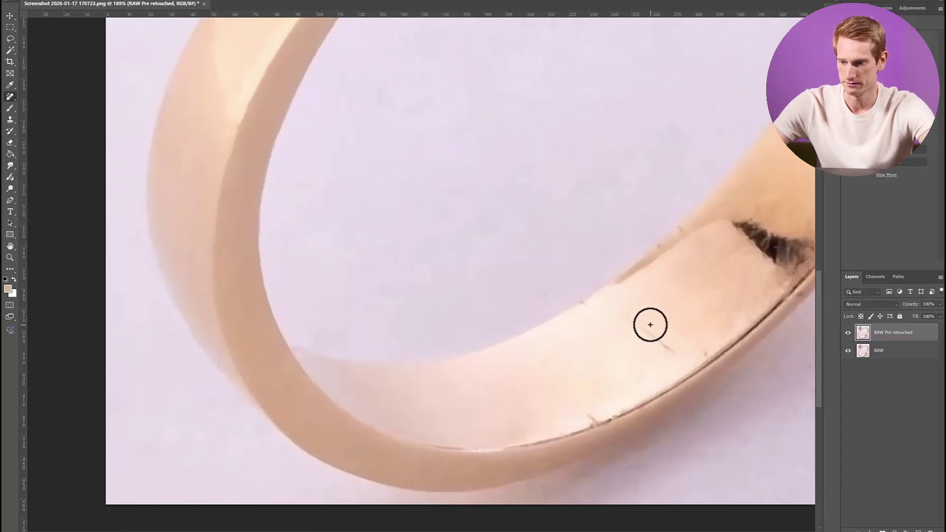
drag(636, 318, 678, 350)
drag(582, 422, 608, 431)
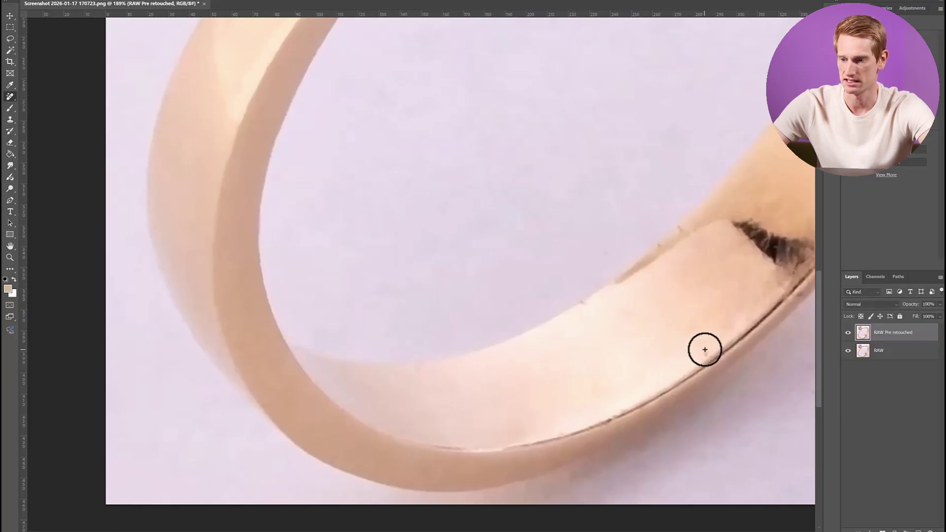
click(704, 349)
Clean the rough marks along the upper edge of the band's bottom inner surface.
click(582, 303)
drag(612, 282, 653, 254)
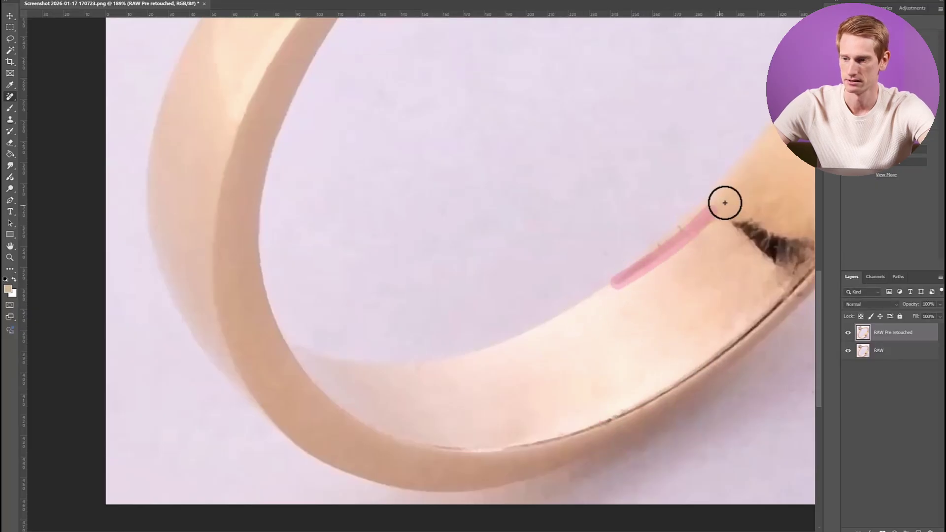
scroll(542, 291, right, 4)
scroll(491, 291, right, 1)
drag(402, 235, 441, 223)
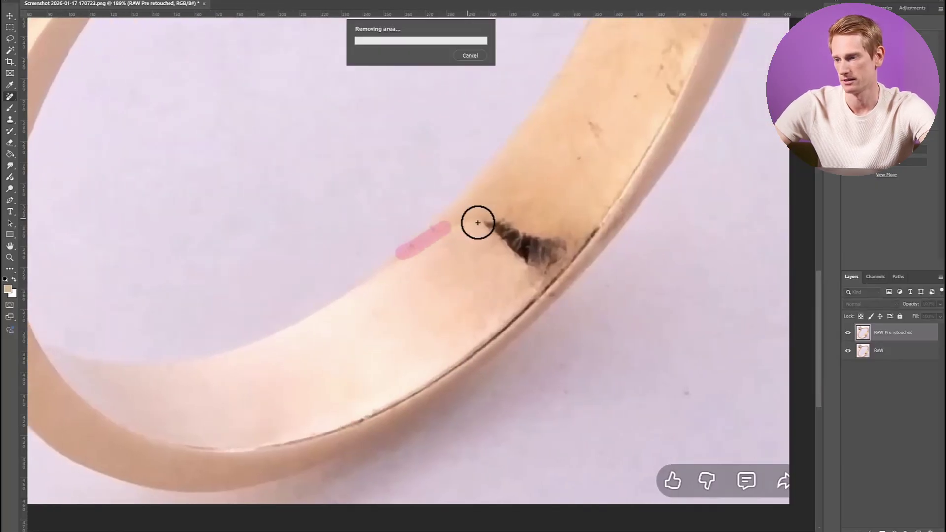
click(432, 230)
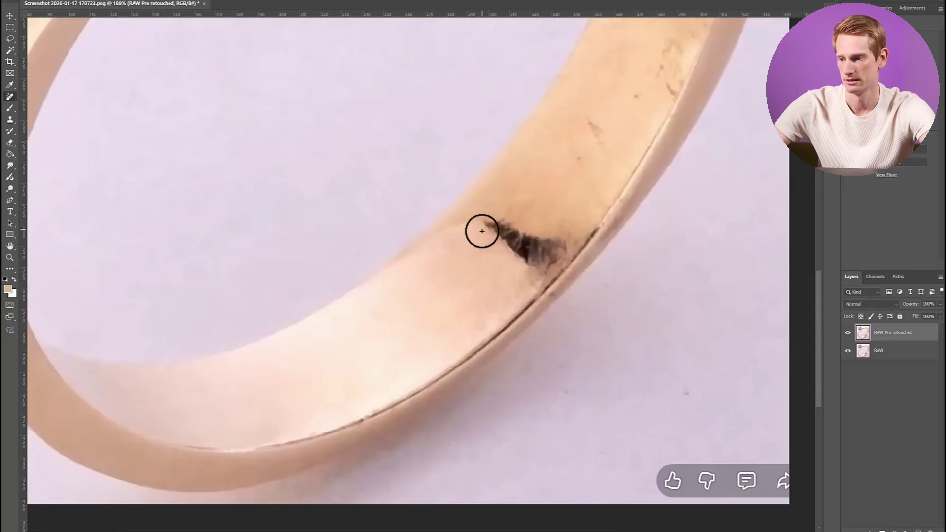
Remove the stray marks around the dark reflection and the scratches farther up the right inner surface.
drag(503, 215, 523, 225)
click(557, 226)
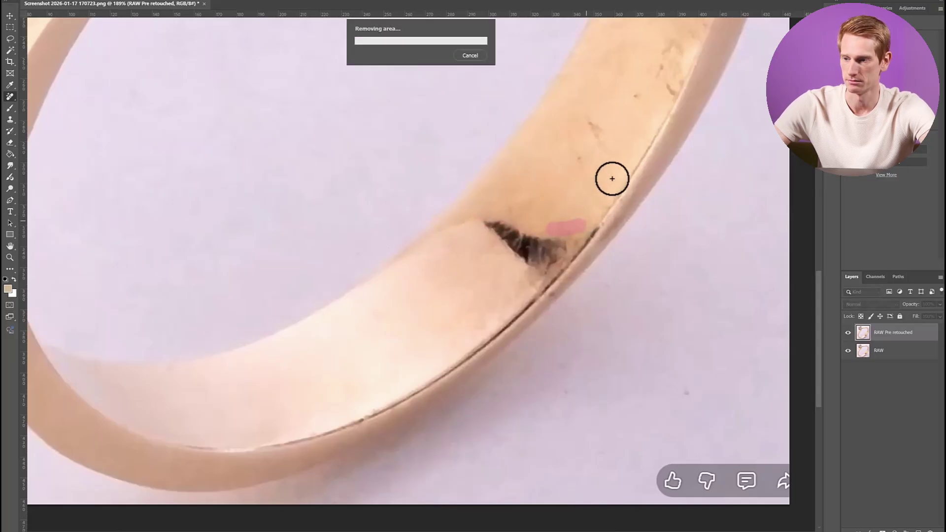
drag(574, 143, 592, 174)
scroll(465, 306, right, 3)
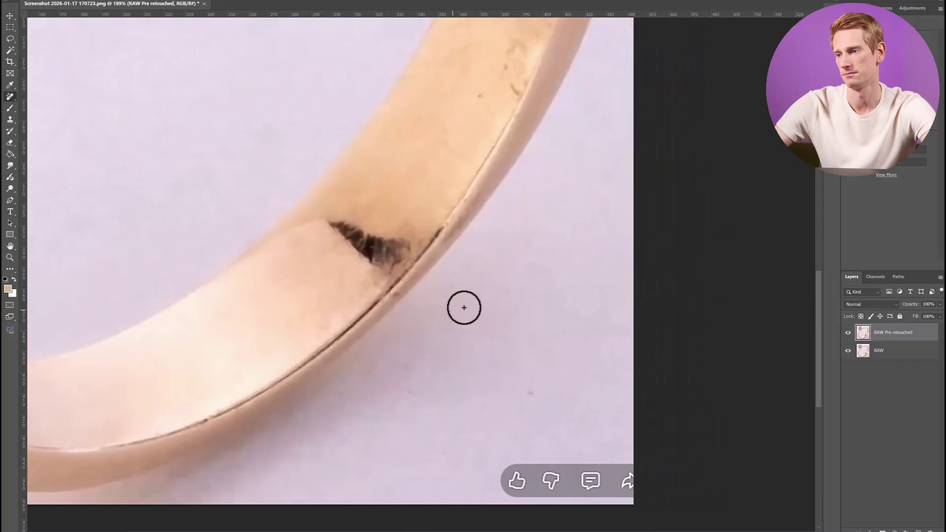
scroll(508, 264, up, 3)
drag(524, 240, 501, 281)
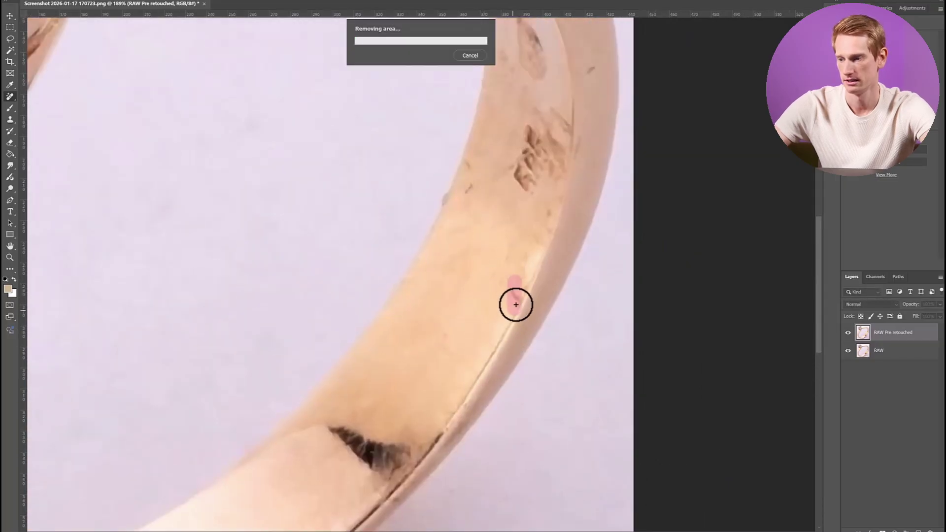
Remove the hallmark engraving, the speck on the inner edge and the mark on the right outer rim.
mouse_move(527, 128)
mouse_down()
mouse_move(521, 163)
mouse_move(503, 153)
mouse_up()
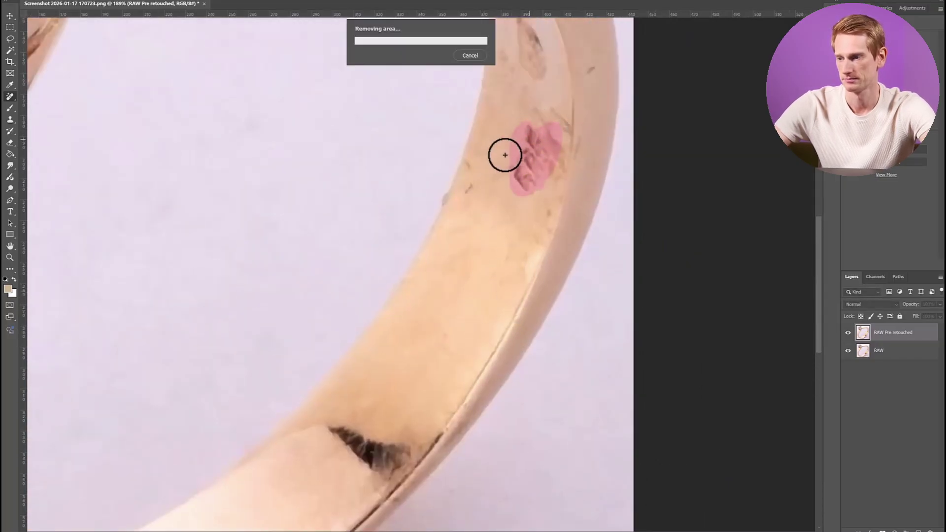
click(444, 206)
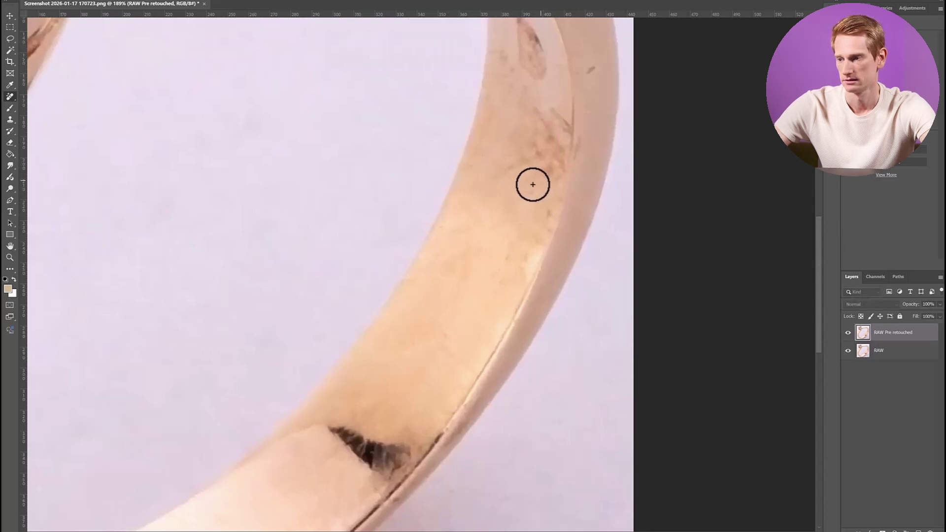
scroll(427, 262, right, 4)
scroll(477, 247, up, 4)
click(500, 197)
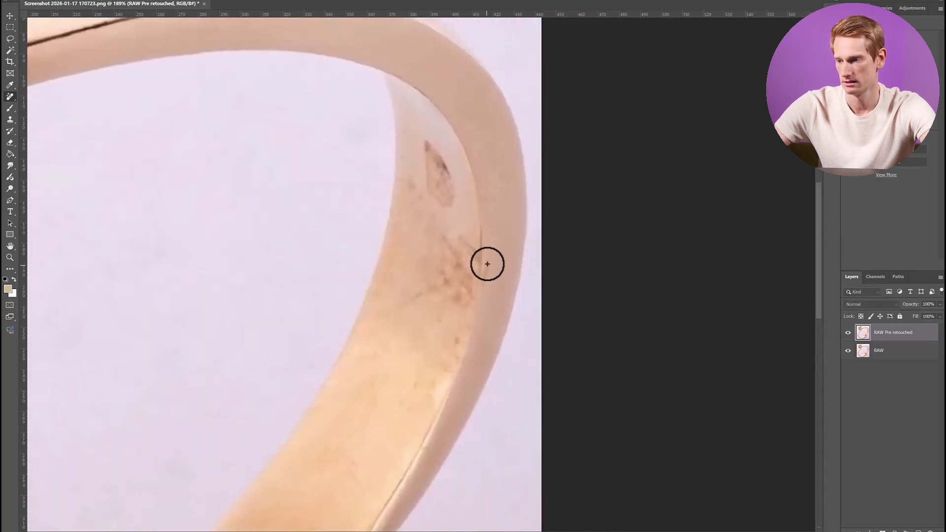
Remove the remaining hallmark traces, the upper stamp and the brownish stains from the right inner surface.
mouse_move(459, 237)
mouse_down()
mouse_move(481, 286)
mouse_move(457, 306)
mouse_up()
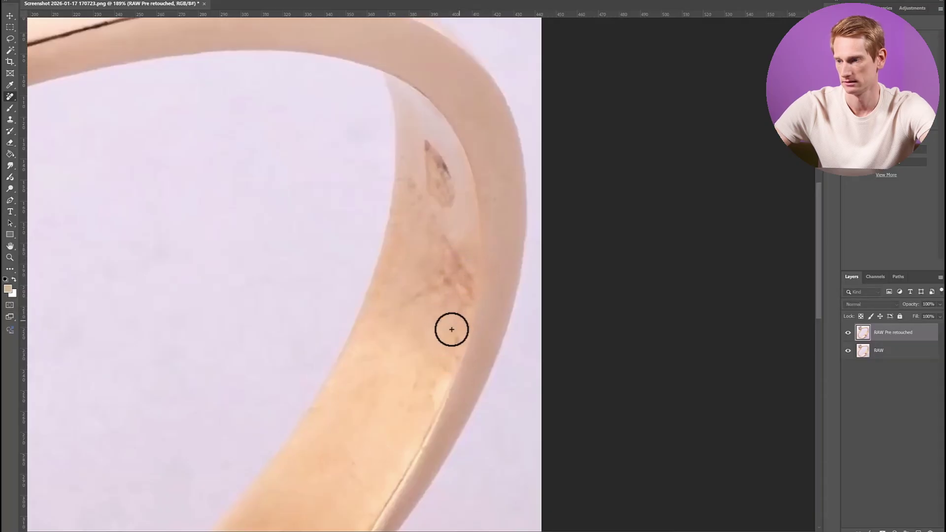
mouse_move(451, 244)
mouse_down()
mouse_move(449, 304)
mouse_move(459, 287)
mouse_move(469, 310)
mouse_move(452, 245)
mouse_move(434, 304)
mouse_move(455, 342)
mouse_move(433, 282)
mouse_move(444, 239)
mouse_up()
mouse_move(433, 143)
mouse_down()
mouse_move(458, 182)
mouse_move(446, 208)
mouse_move(420, 151)
mouse_move(437, 163)
mouse_up()
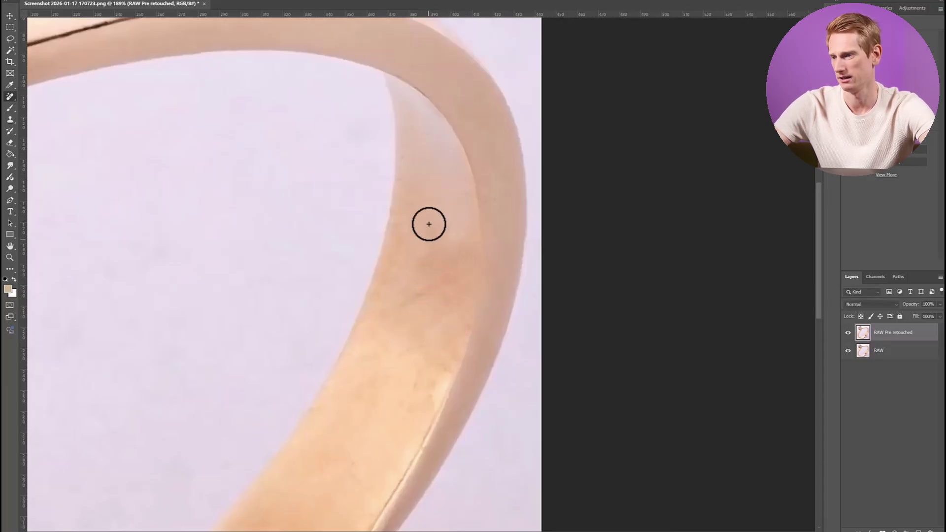
click(405, 158)
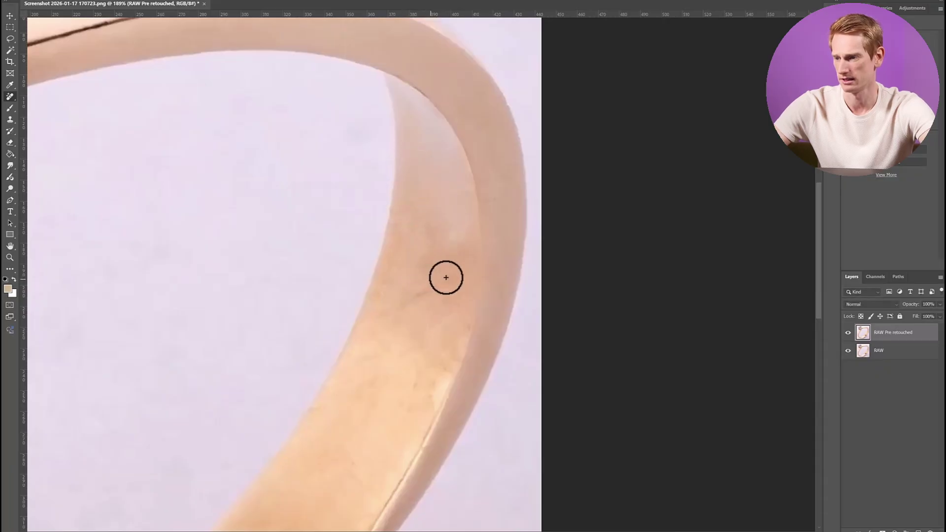
drag(447, 278, 392, 312)
Smooth the blemishes on the upper outer surface of the band, from beside the setting to its crest.
scroll(402, 343, down, 3)
scroll(402, 342, down, 2)
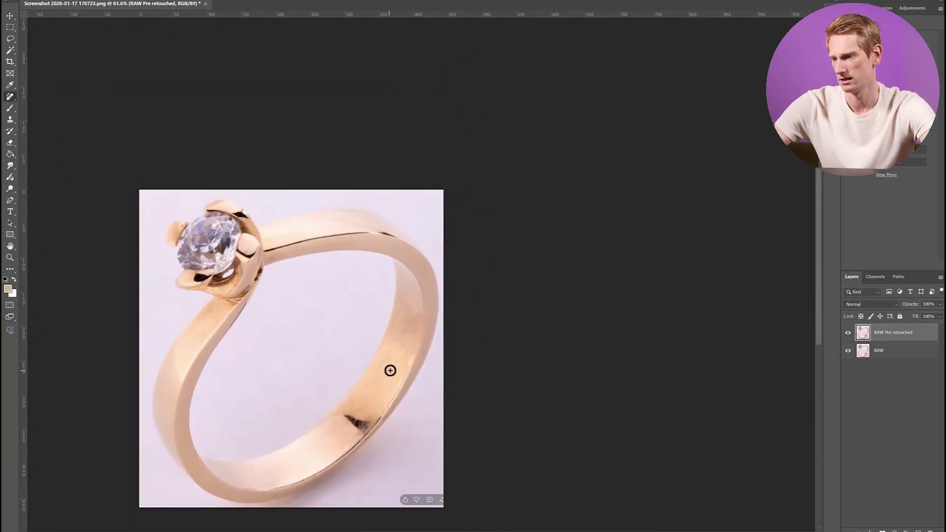
scroll(393, 367, up, 3)
scroll(384, 364, up, 3)
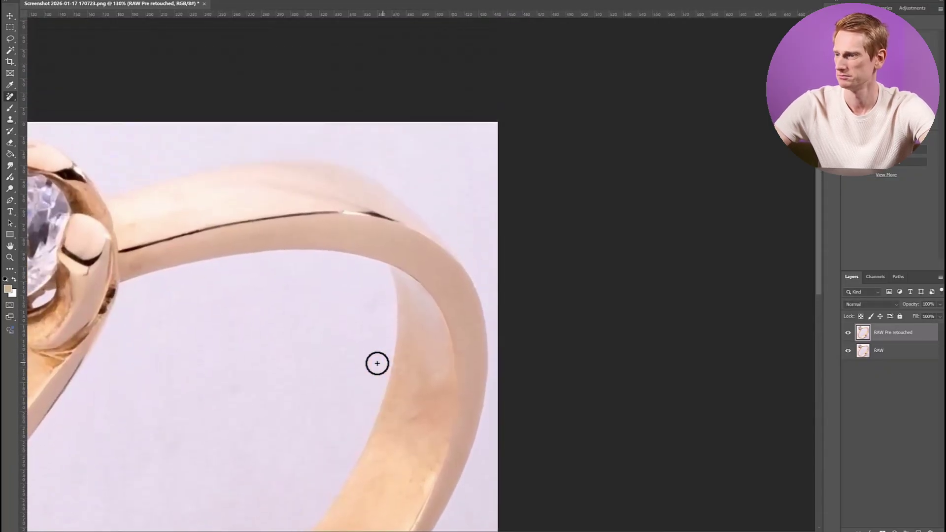
click(130, 226)
mouse_move(259, 184)
mouse_down()
mouse_move(354, 201)
mouse_move(398, 221)
mouse_move(249, 188)
mouse_move(320, 211)
mouse_up()
Remove the dark reflections from the prongs holding the stone, including the lower-left and top ones.
scroll(377, 266, down, 2)
scroll(365, 232, up, 3)
scroll(276, 217, down, 1)
scroll(351, 290, left, 5)
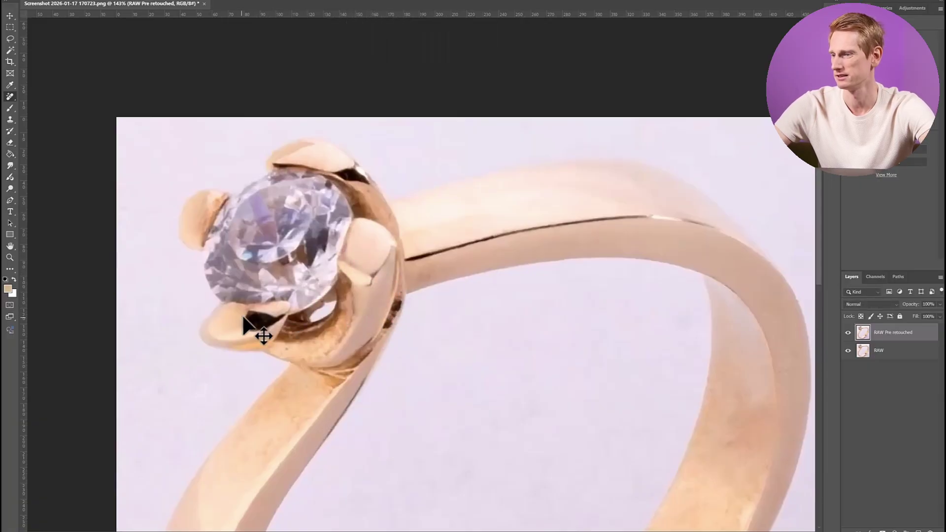
drag(249, 315, 246, 325)
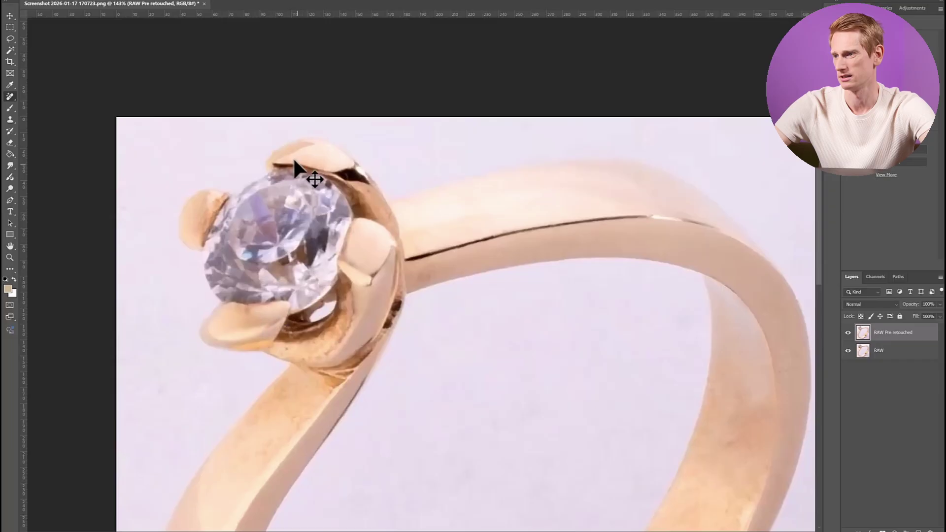
drag(369, 184, 349, 171)
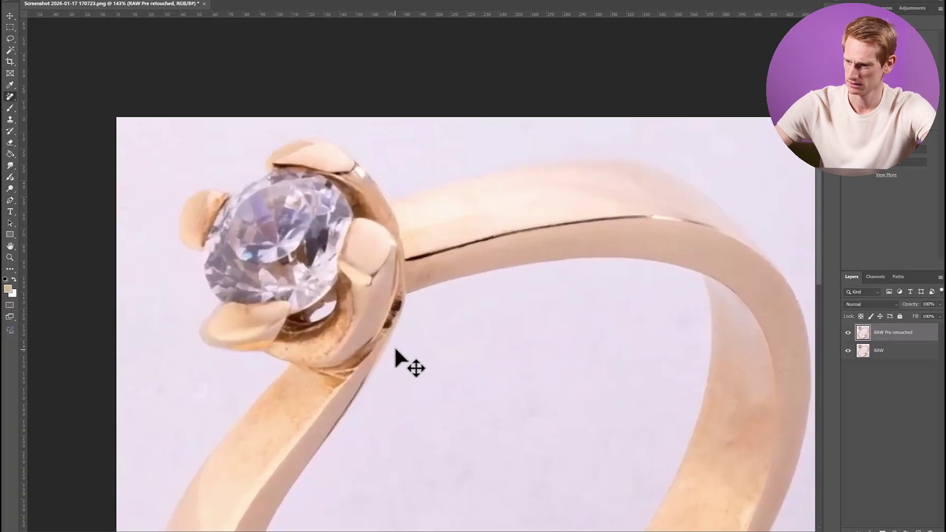
Try to erase the dark spots on the outer edge beside the setting with the Remove tool.
scroll(405, 344, up, 3)
scroll(406, 343, up, 2)
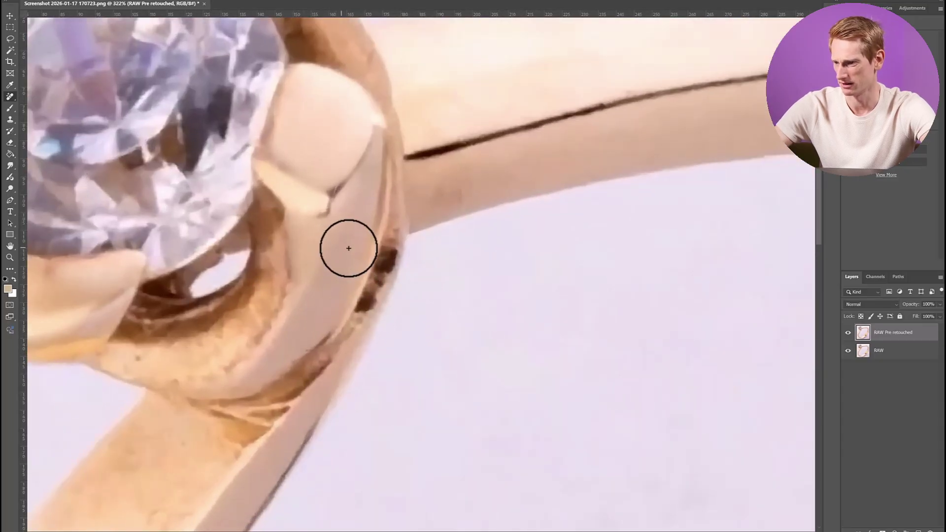
drag(392, 252, 383, 276)
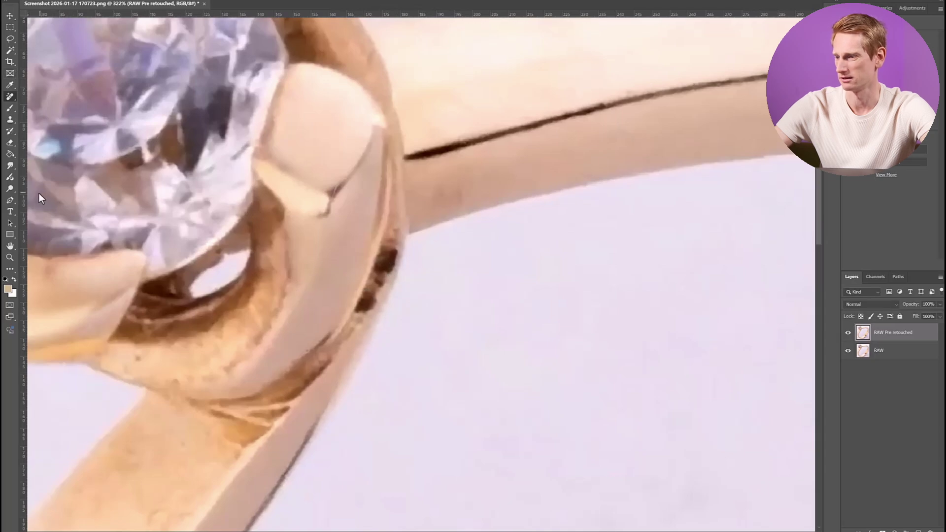
Paint over the dark spots beside the setting with the Brush tool, using a gold tone sampled next to them.
click(10, 109)
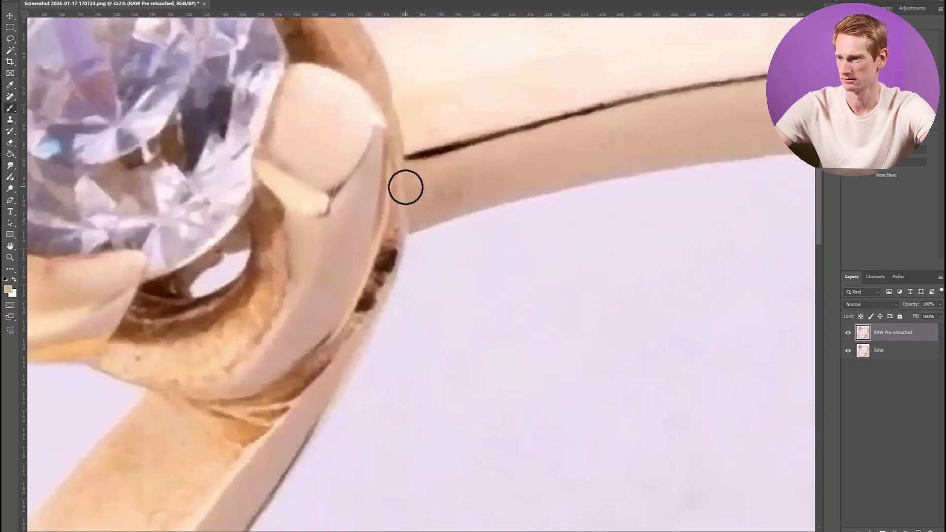
alt+click(394, 209)
mouse_move(394, 217)
mouse_down()
mouse_move(387, 263)
mouse_move(357, 317)
mouse_move(391, 245)
mouse_move(385, 266)
mouse_up()
scroll(369, 312, down, 6)
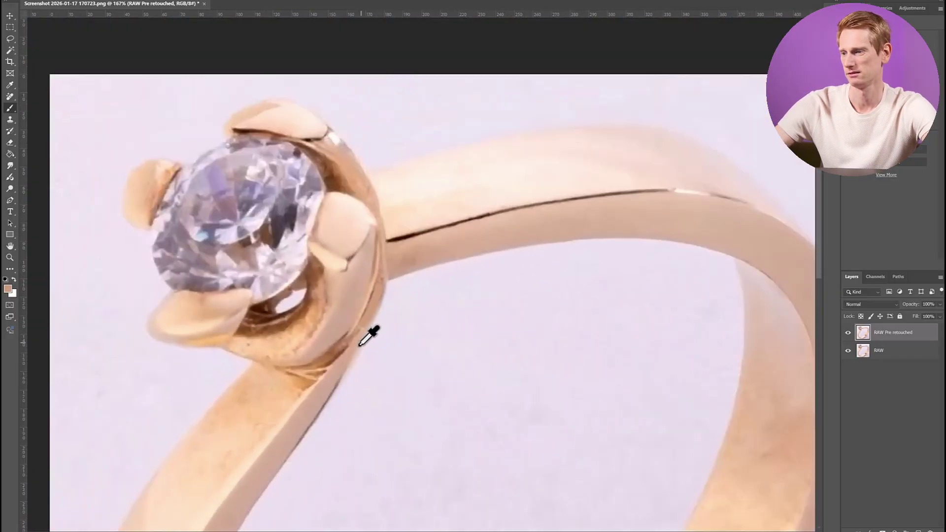
Clean up the dark creases and uneven texture where the band meets the base of the setting with the Remove tool.
scroll(355, 372, up, 5)
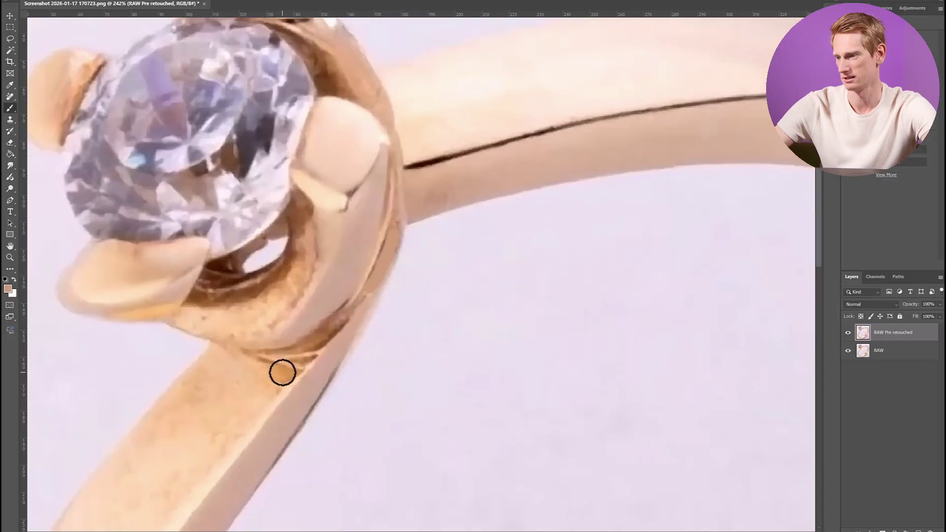
scroll(308, 385, up, 2)
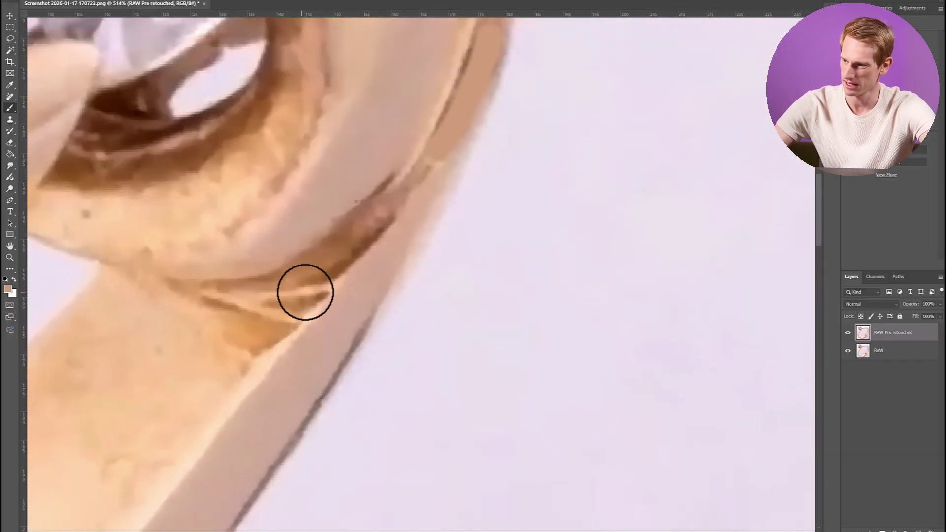
scroll(298, 288, down, 6)
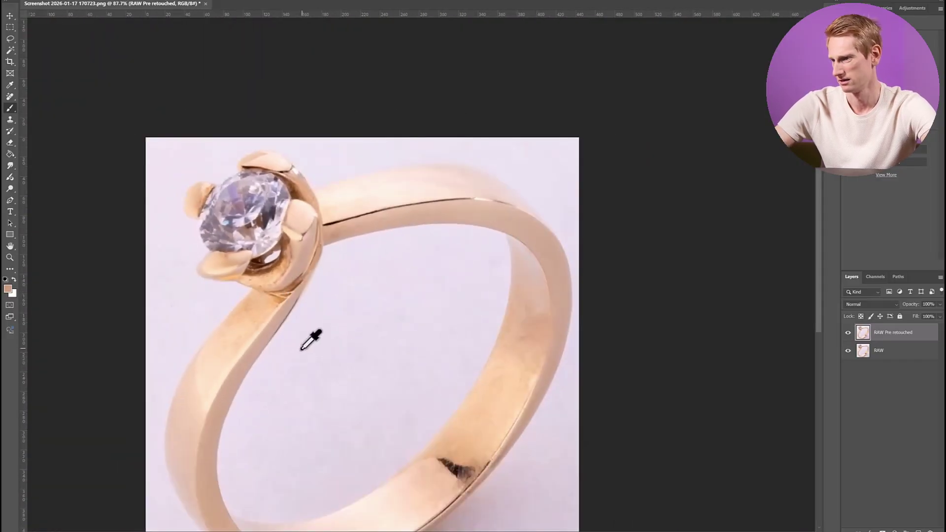
scroll(308, 345, up, 3)
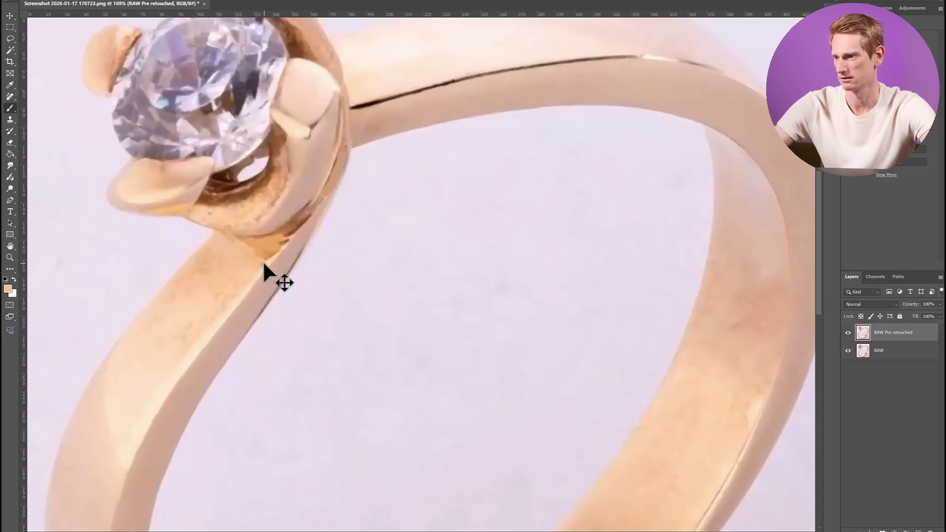
click(10, 97)
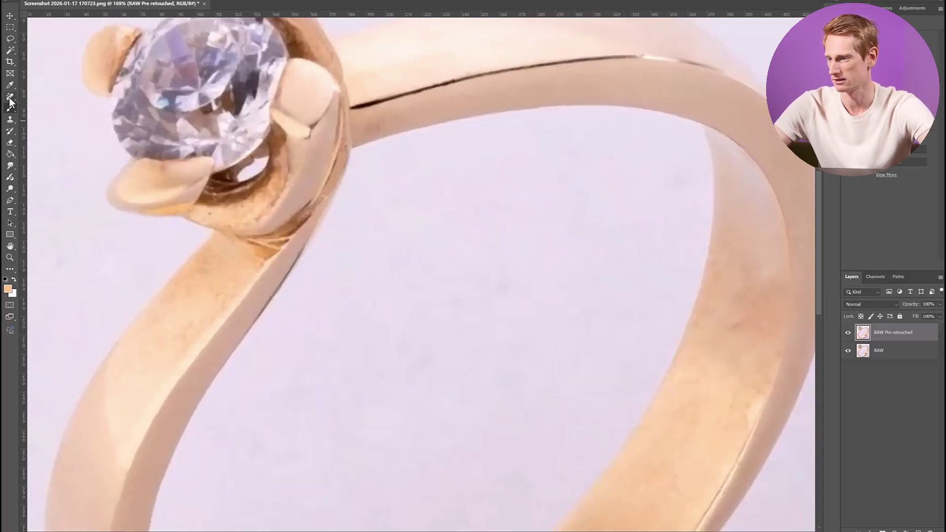
drag(242, 242, 265, 253)
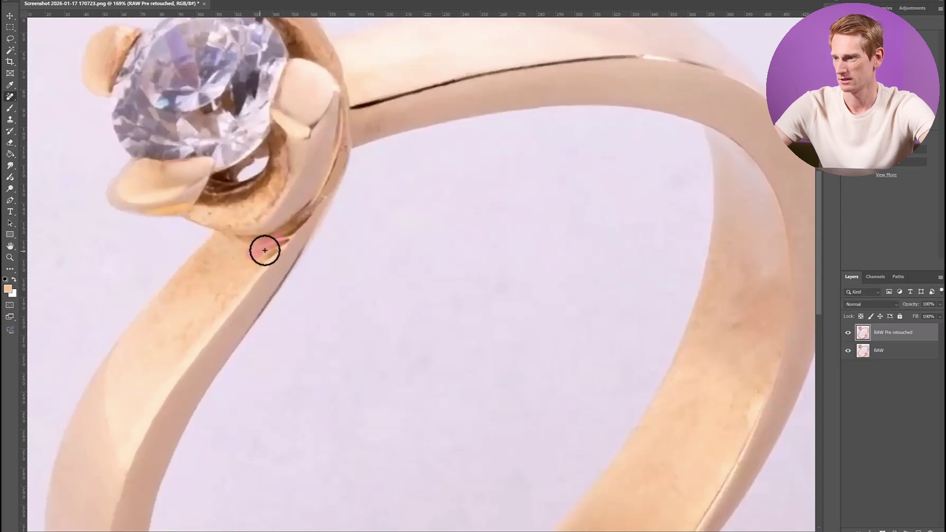
drag(266, 257, 211, 211)
mouse_move(271, 196)
mouse_down()
mouse_move(249, 205)
mouse_move(262, 196)
mouse_up()
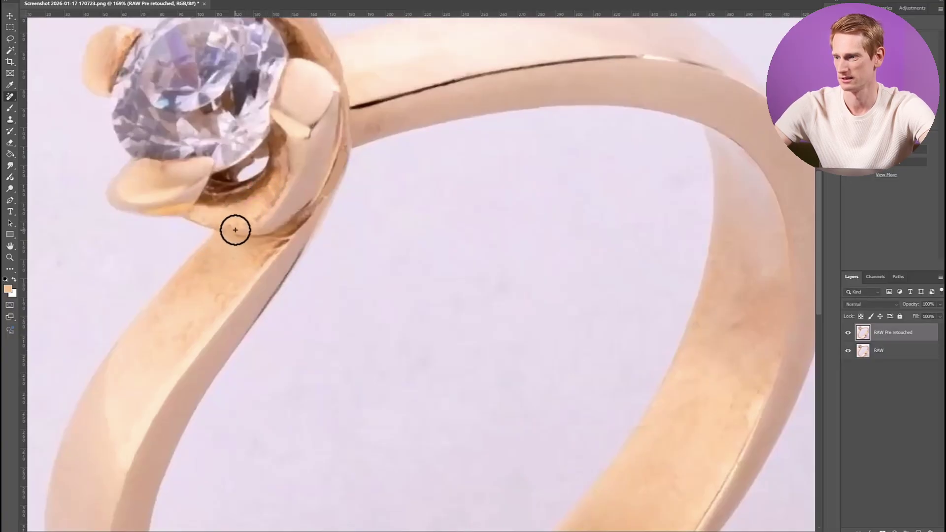
drag(274, 243, 249, 269)
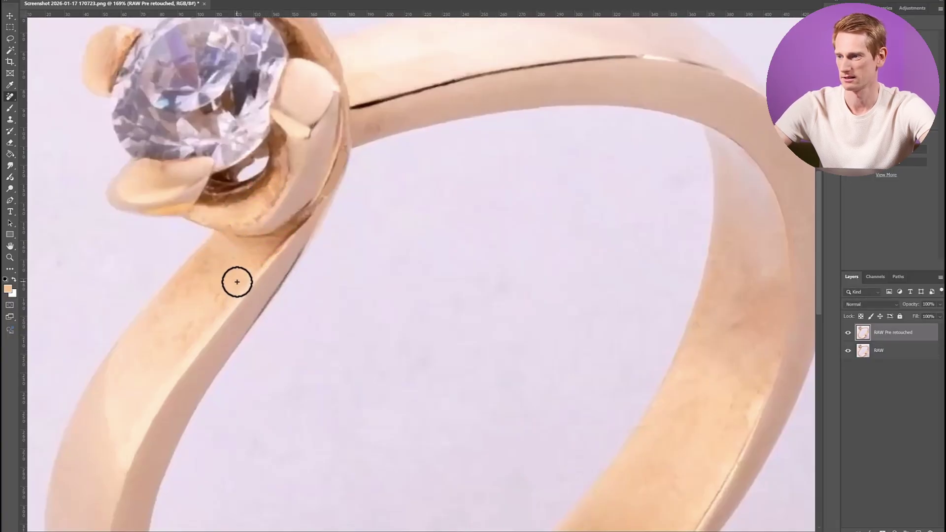
Remove the remaining blemishes on the band's inner surface, near the dark reflection and higher up where the hallmark was.
scroll(239, 279, down, 3)
scroll(234, 286, down, 1)
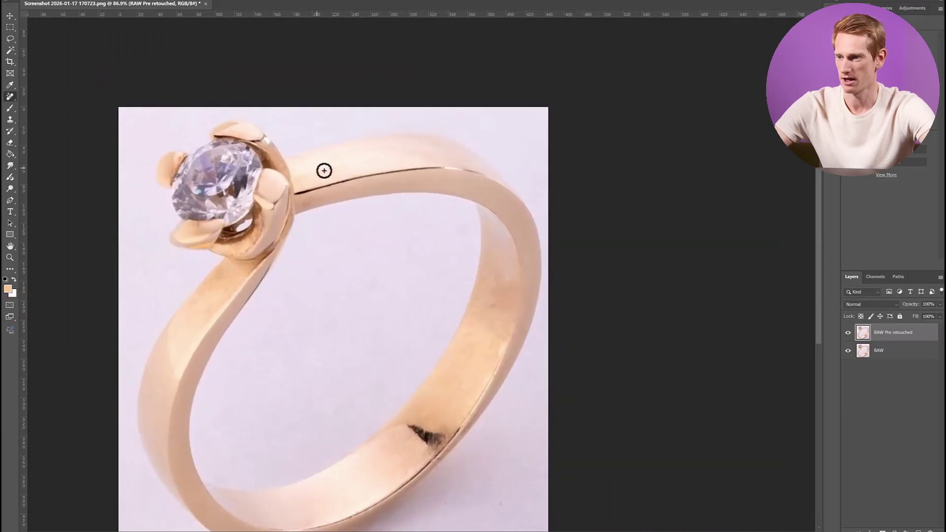
scroll(399, 329, down, 3)
scroll(444, 325, up, 5)
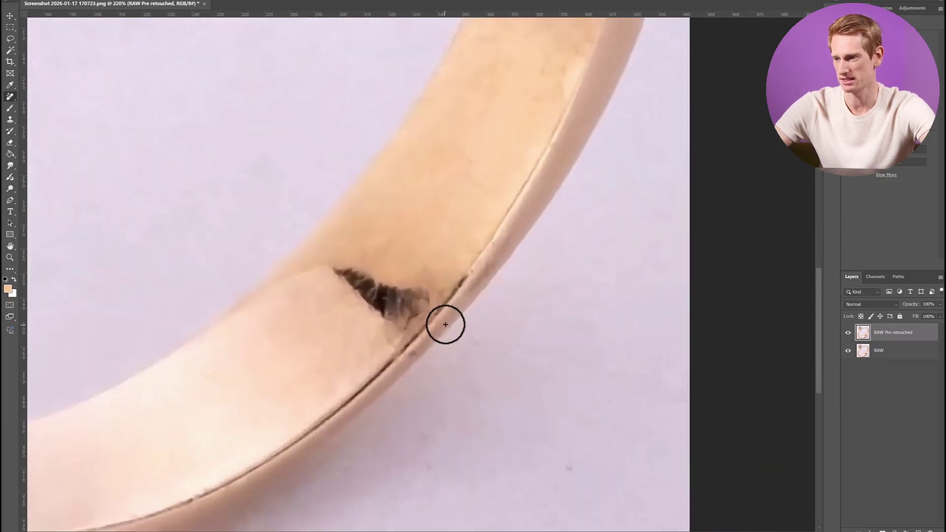
drag(421, 263, 428, 281)
scroll(324, 338, down, 3)
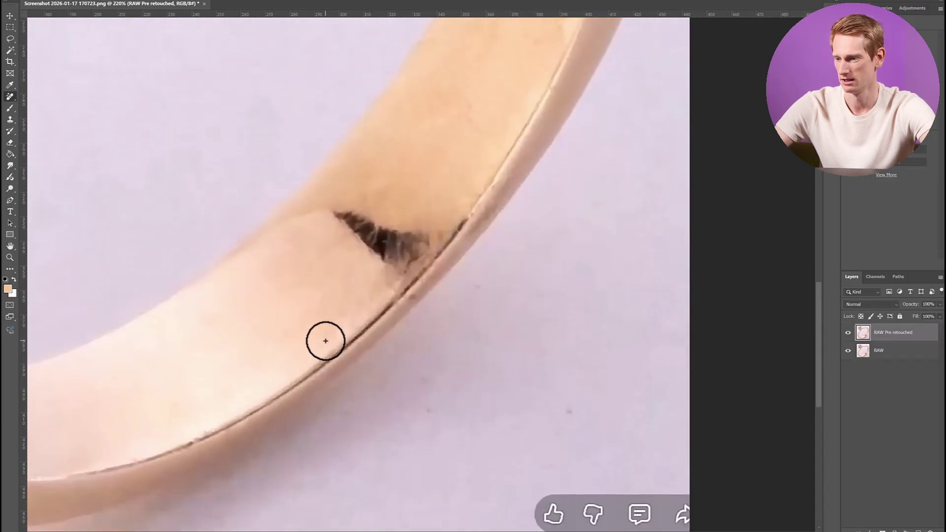
scroll(356, 292, down, 6)
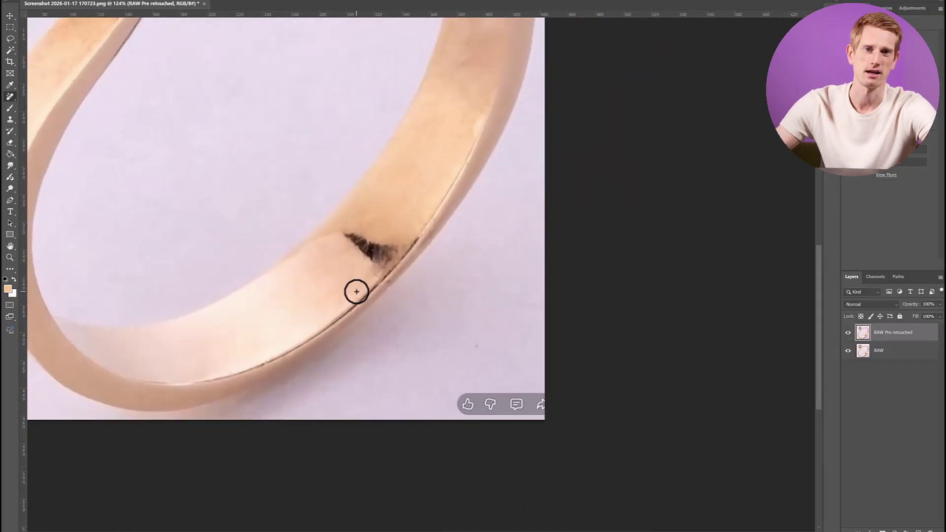
scroll(395, 268, down, 3)
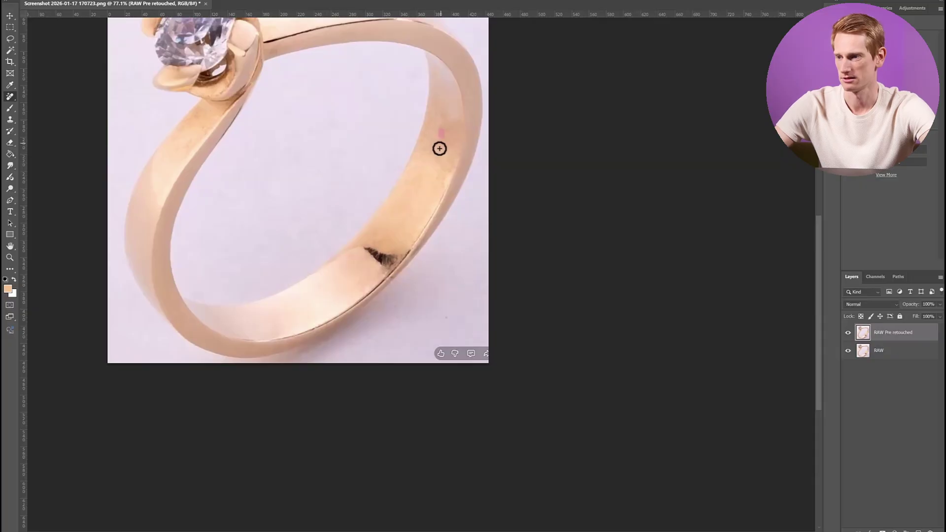
drag(446, 107, 446, 145)
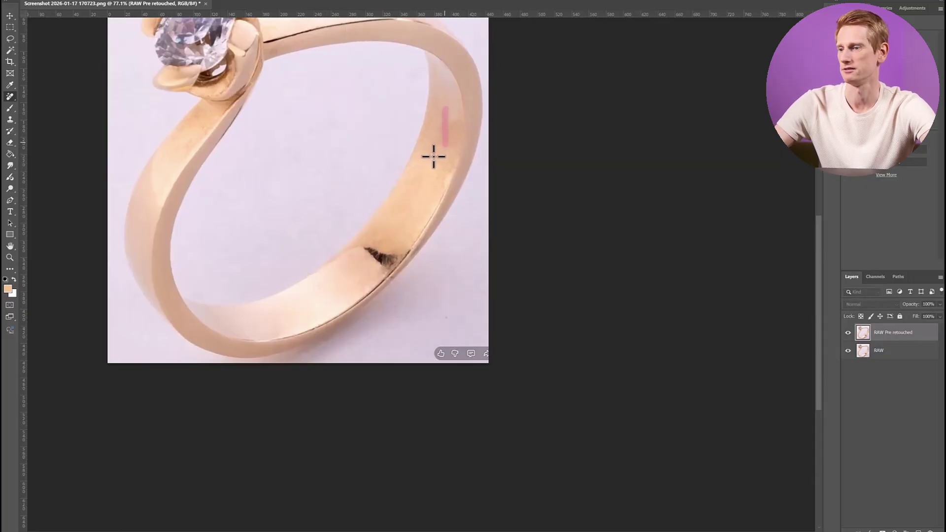
Compare the whole retouched ring with the original by toggling the visibility of the RAW Pre retouched layer.
scroll(434, 157, down, 2)
scroll(353, 202, up, 3)
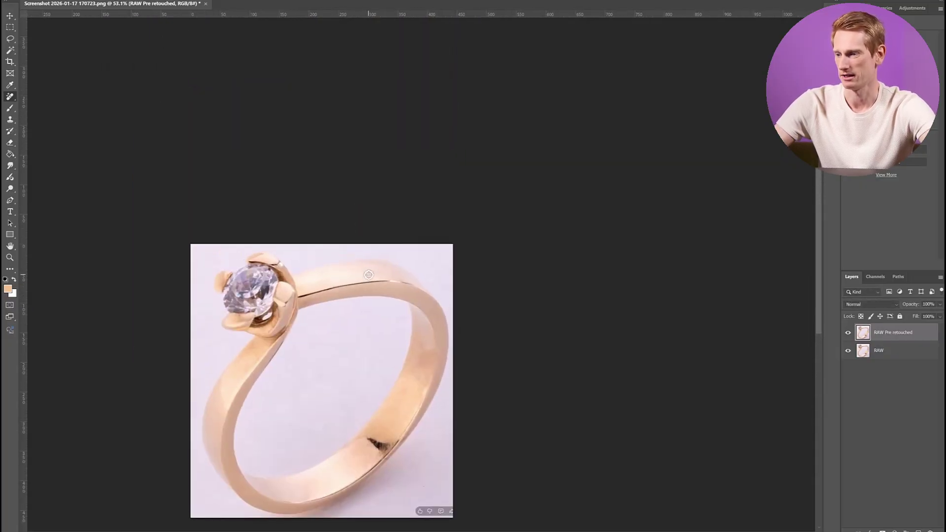
scroll(340, 288, up, 4)
scroll(339, 291, down, 6)
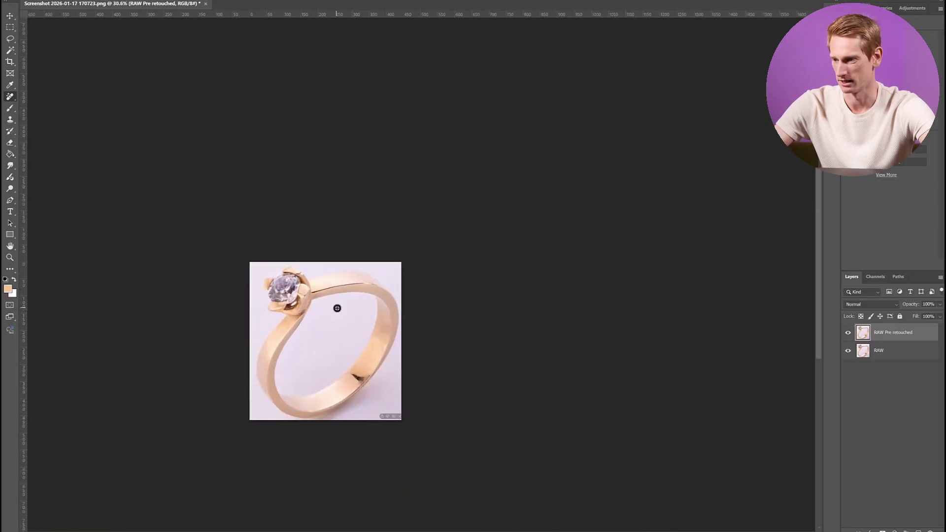
scroll(321, 316, up, 4)
scroll(320, 314, down, 1)
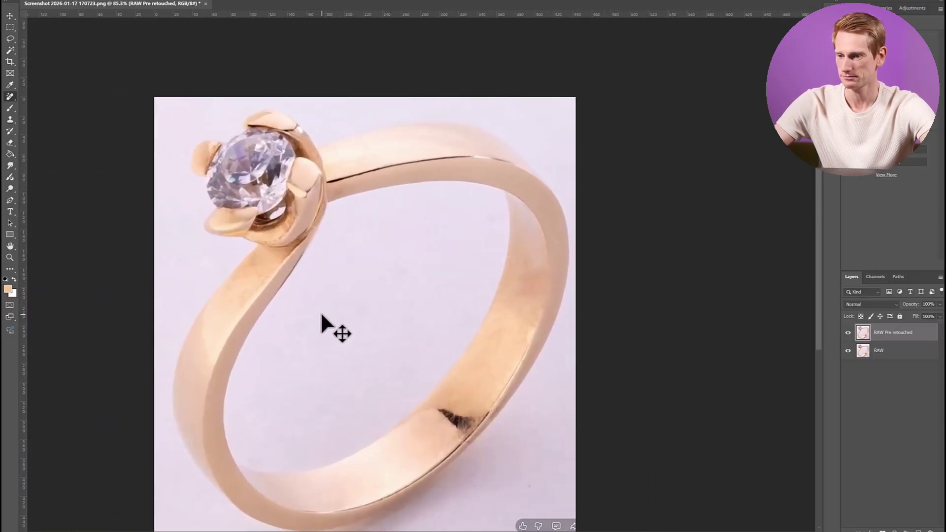
click(848, 333)
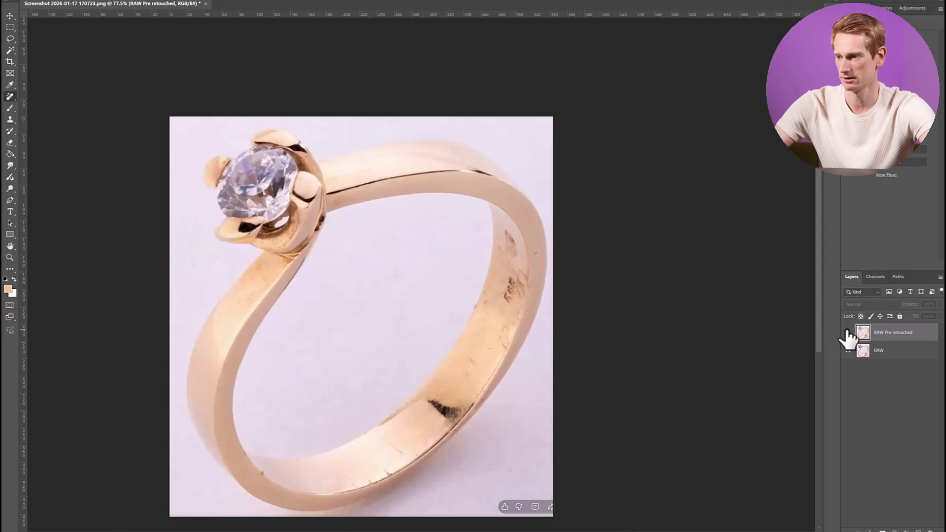
click(848, 333)
click(848, 334)
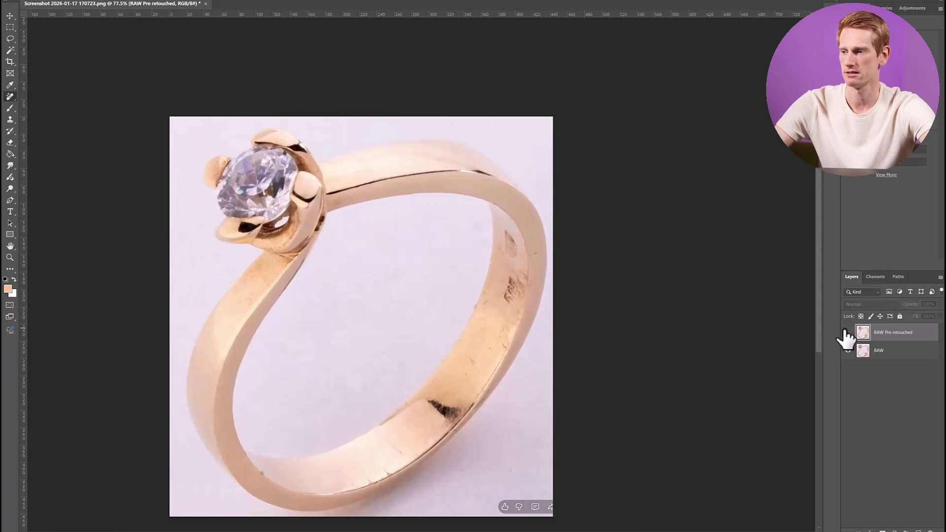
click(848, 333)
scroll(421, 274, down, 2)
scroll(416, 281, left, 2)
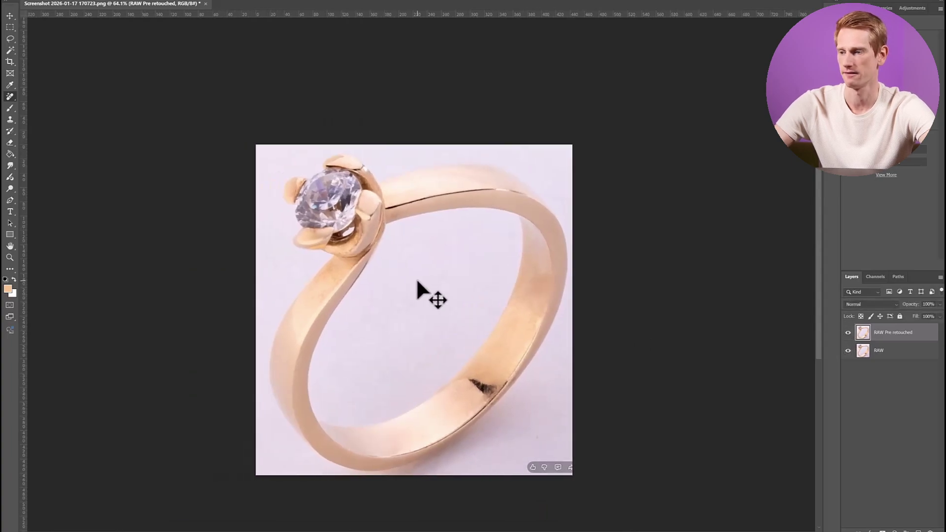
scroll(418, 283, down, 2)
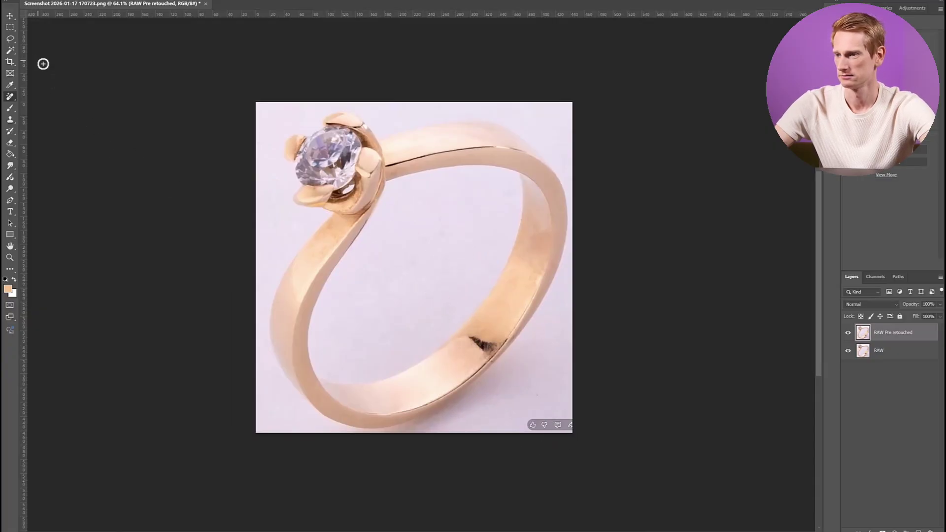
key(ctrl+alt+shift+s)
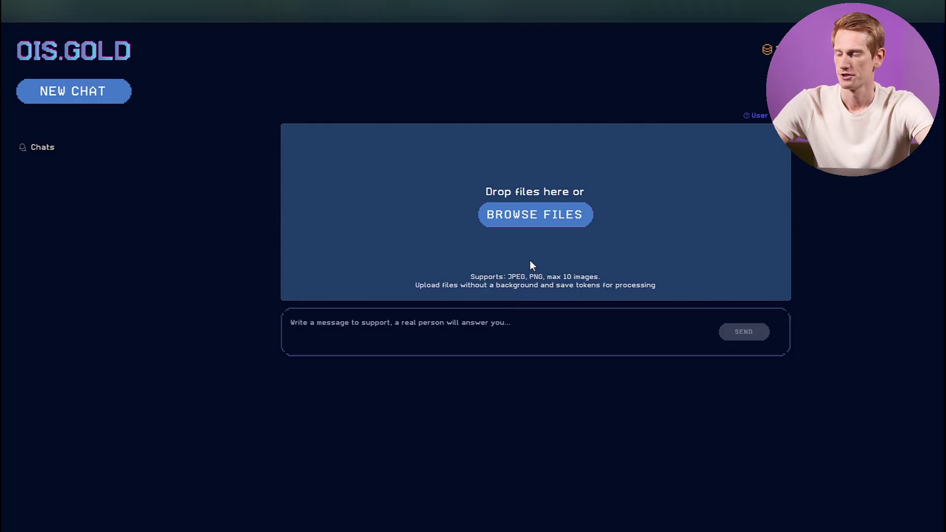
click(536, 224)
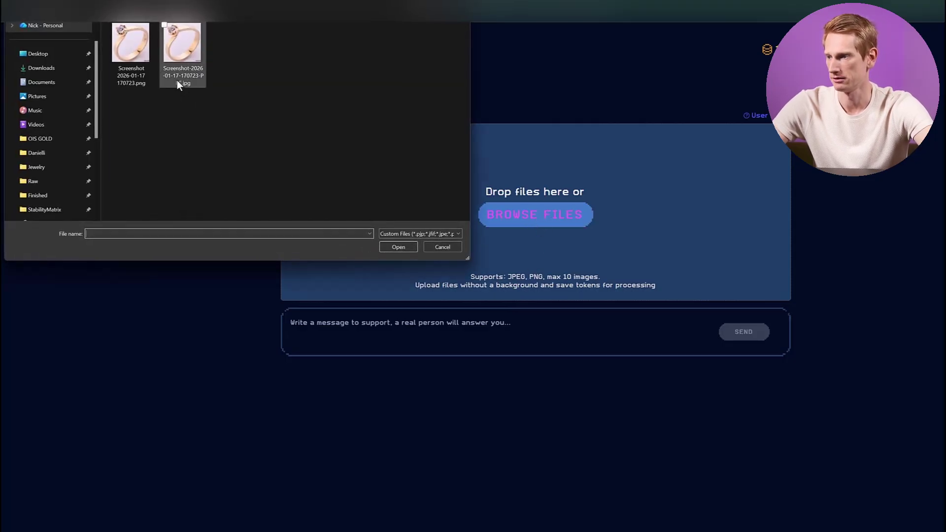
double_click(181, 53)
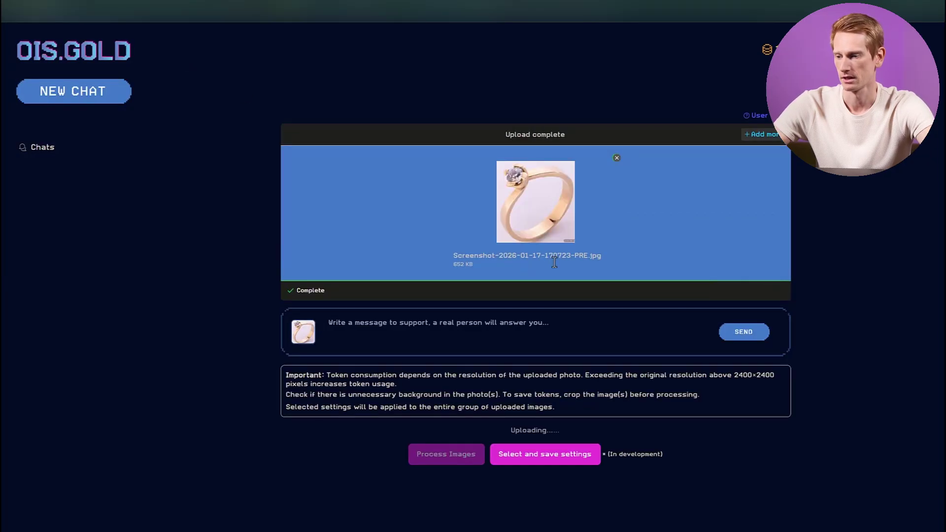
Set the processing strength to 6, save the settings and start processing the uploaded ring image.
click(537, 457)
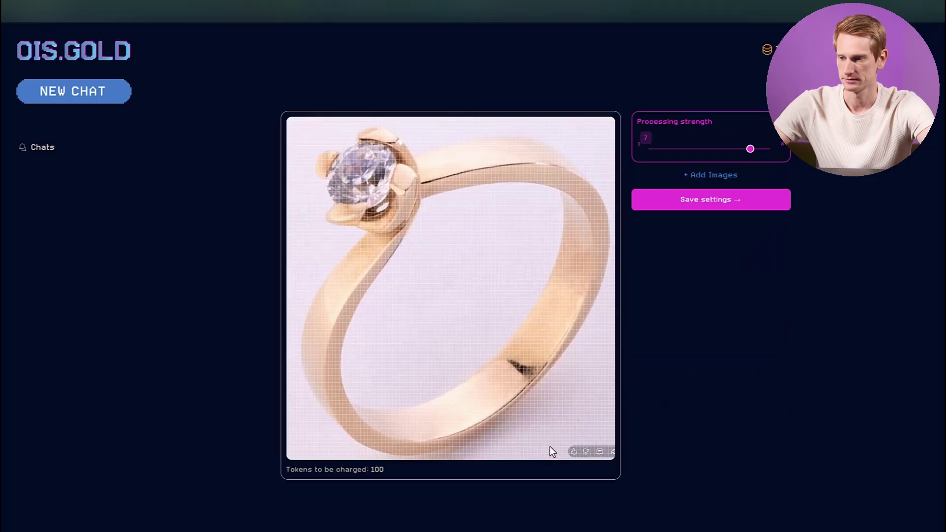
drag(705, 153, 734, 149)
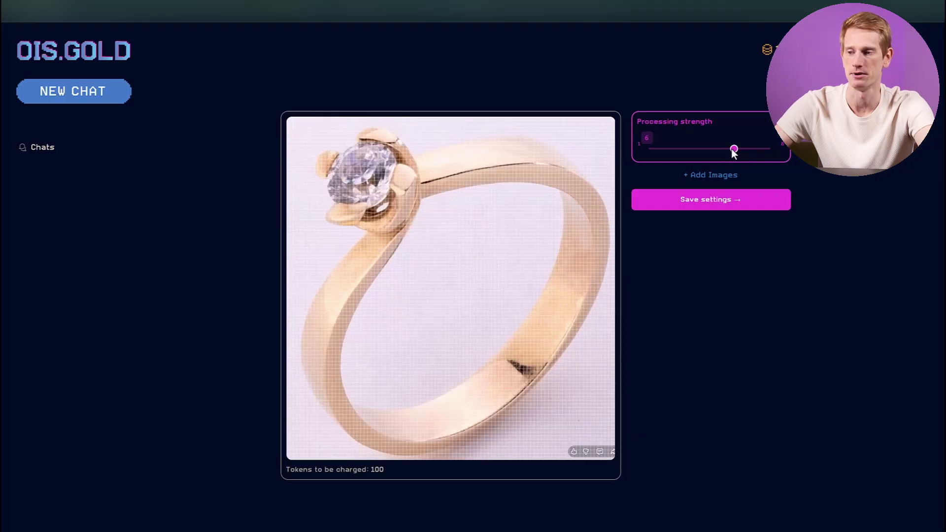
click(706, 202)
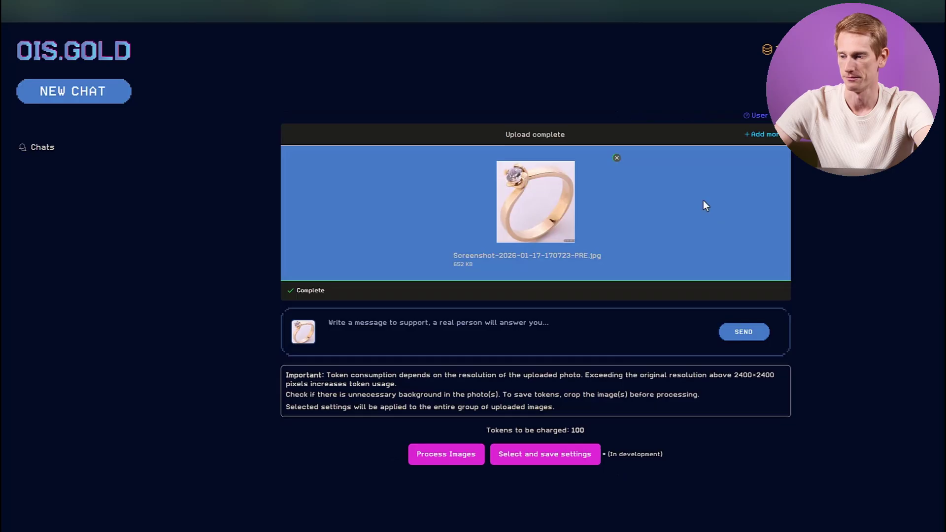
click(438, 459)
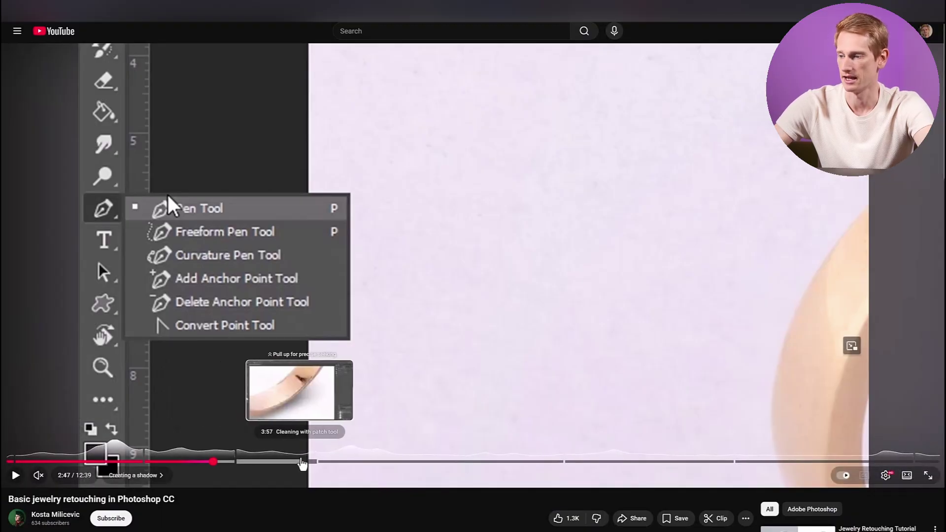
Skim the jewelry retouching tutorial video through its "Smudge and mixer brush" chapter.
click(213, 462)
click(357, 462)
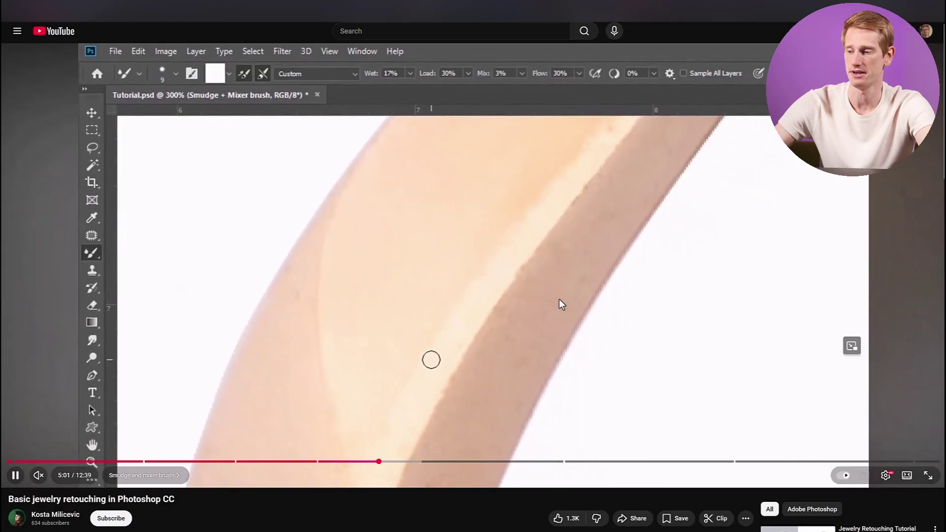
drag(402, 468, 453, 469)
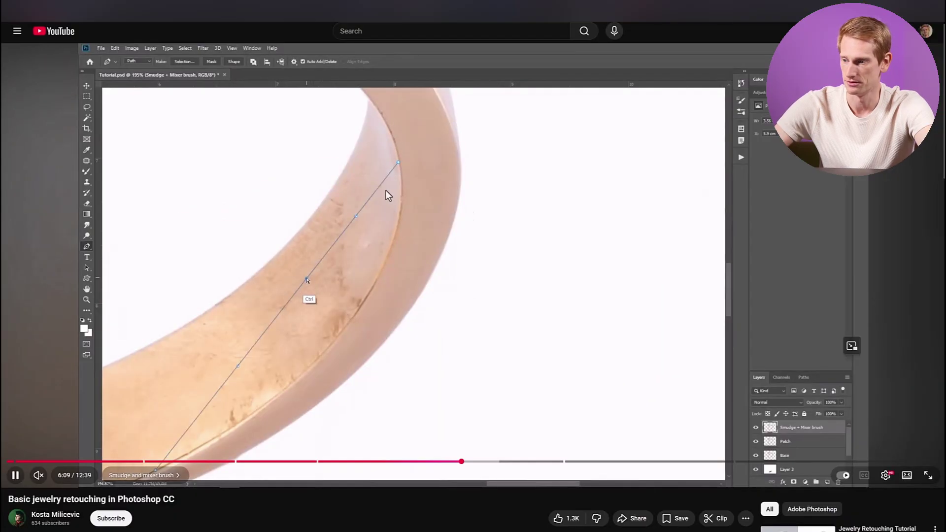
click(473, 461)
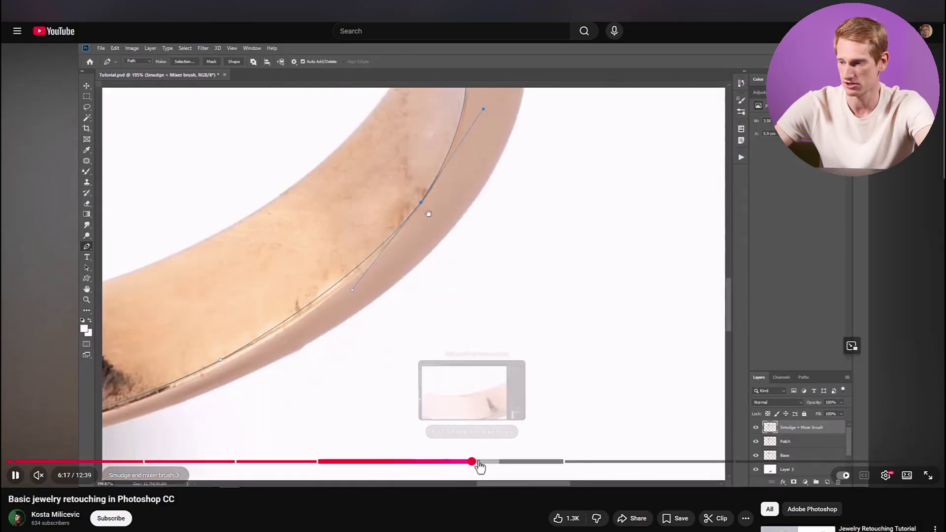
click(501, 461)
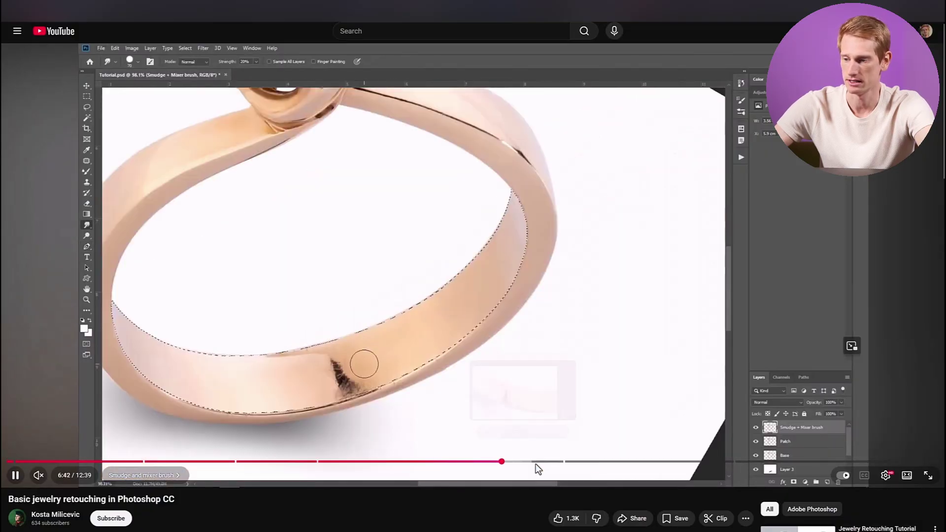
click(536, 462)
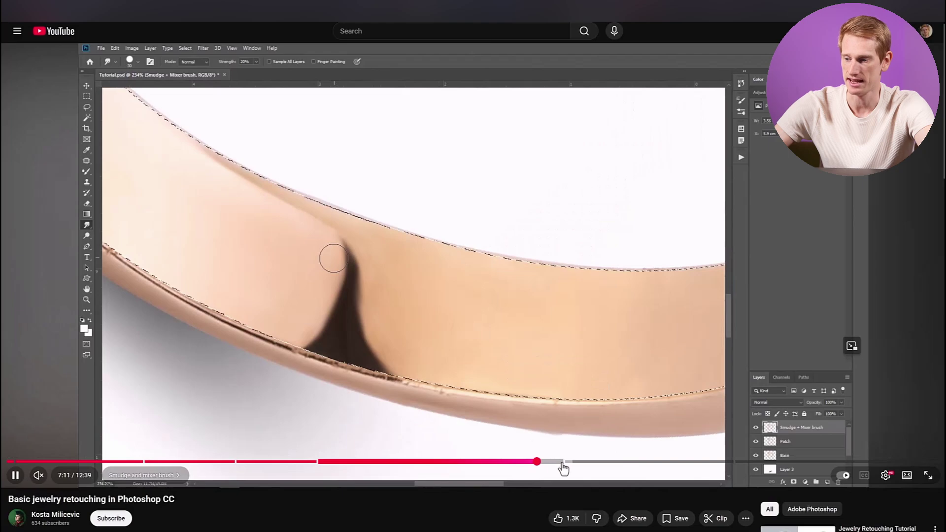
Skim the tutorial's "Lines" chapter to see how the ring's edge lines are redrawn.
click(565, 462)
click(579, 462)
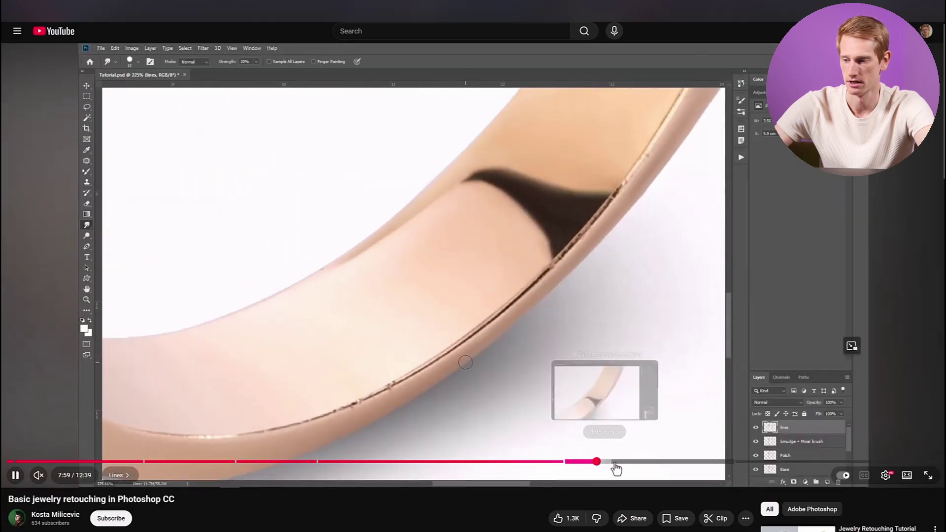
click(615, 462)
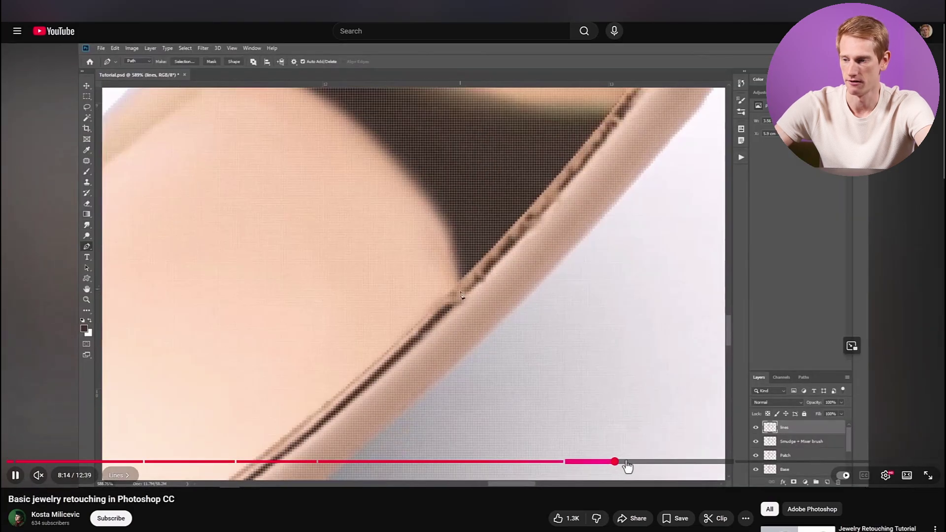
click(644, 462)
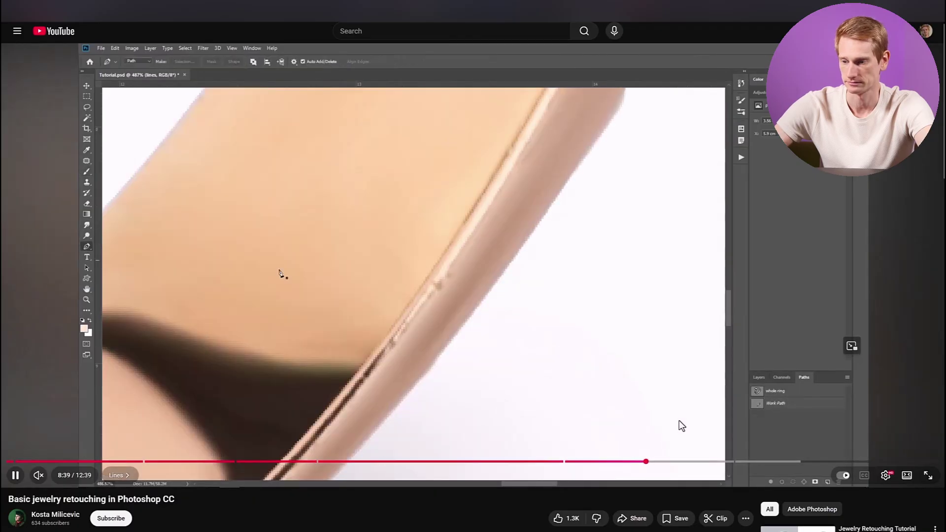
click(667, 462)
Skim the tutorial's "Finish and toning" chapter and pause at 11:54 on the view of the whole retouched ring.
drag(689, 463, 769, 468)
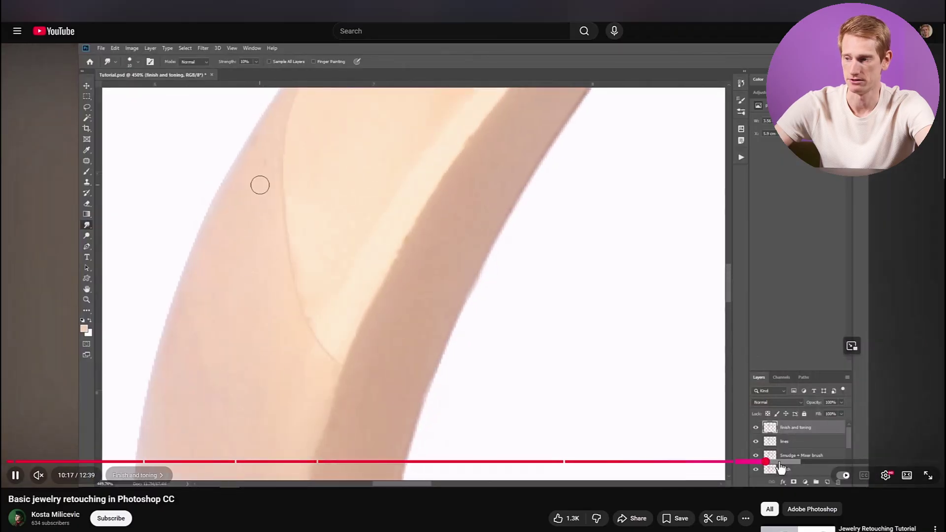
click(801, 463)
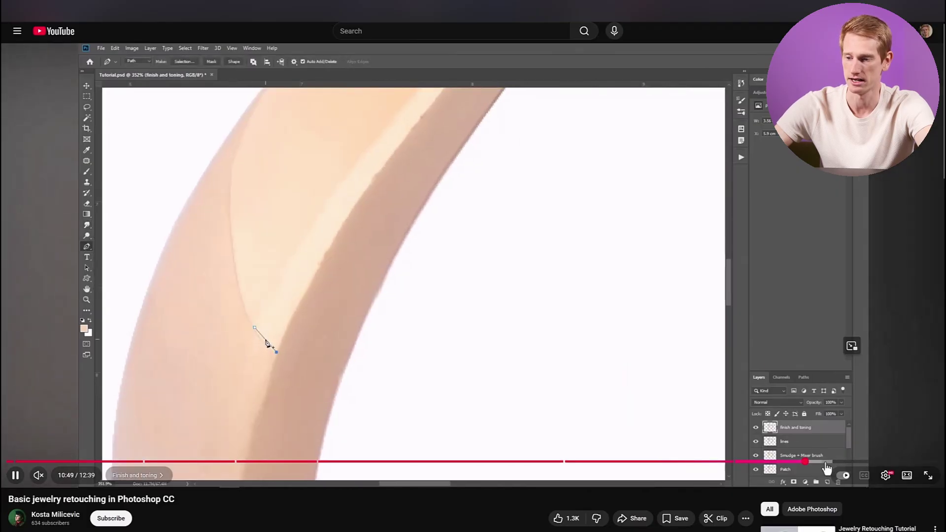
drag(824, 463, 845, 463)
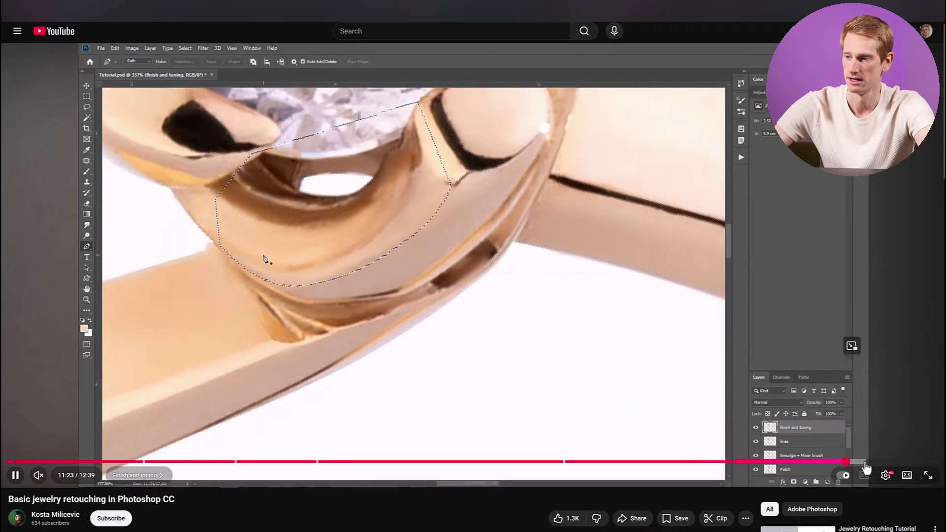
click(882, 462)
click(890, 463)
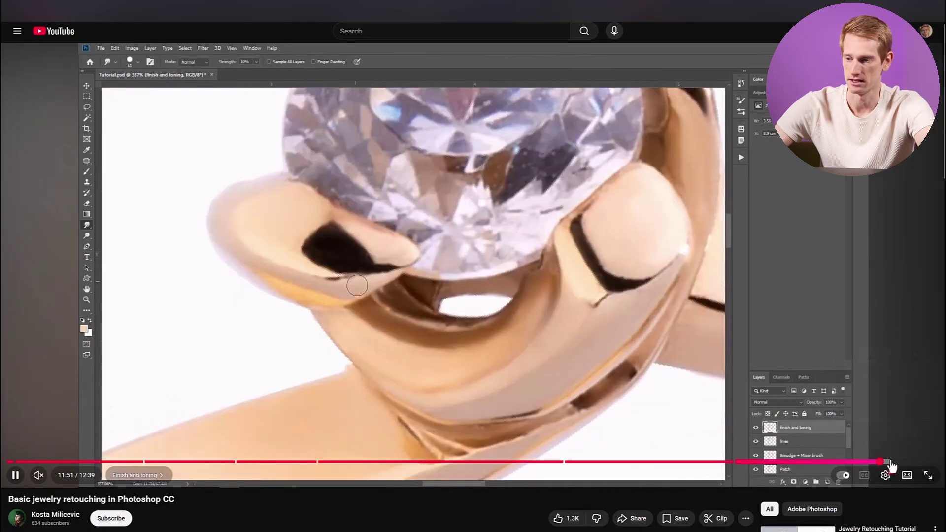
click(900, 462)
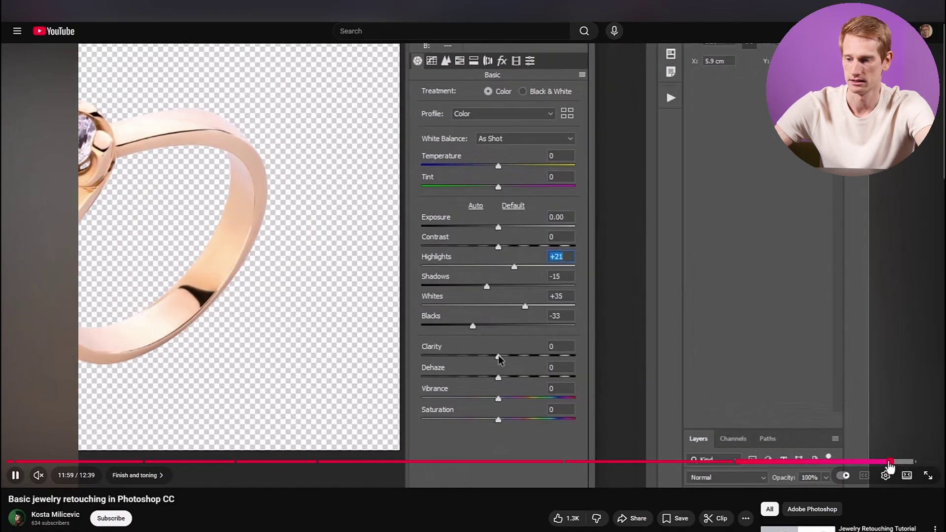
drag(890, 462, 885, 462)
key(space)
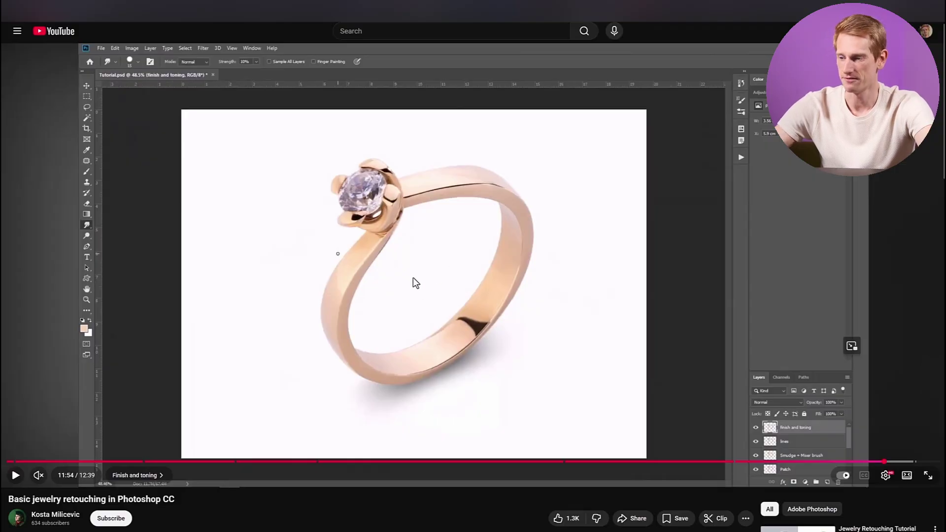
mouse_move(473, 531)
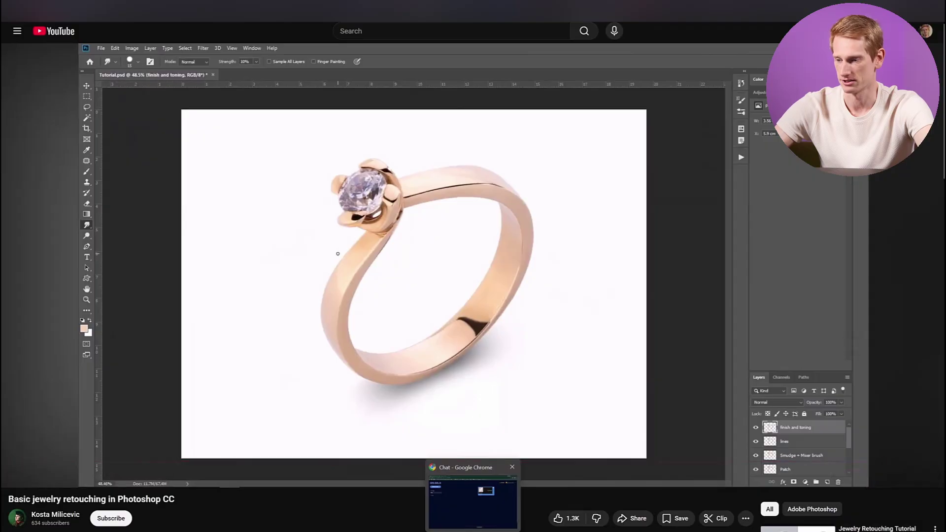
click(474, 500)
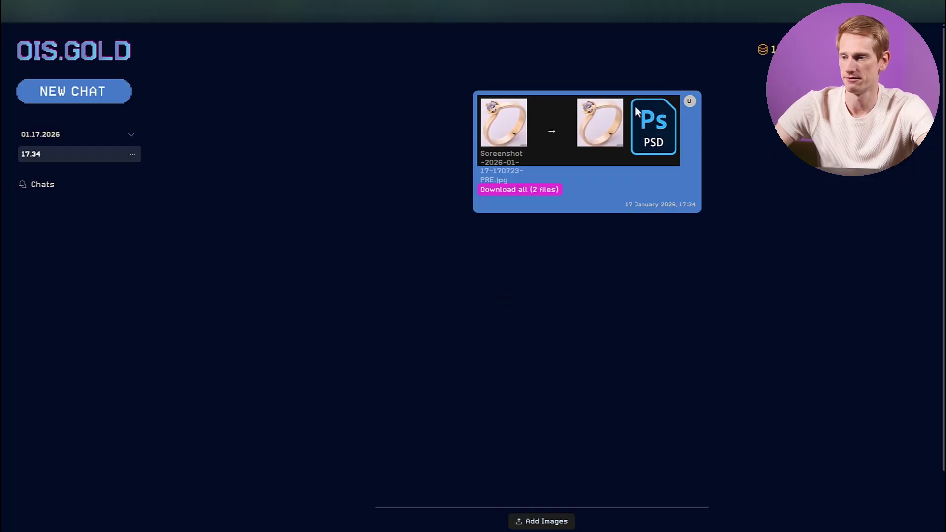
click(552, 189)
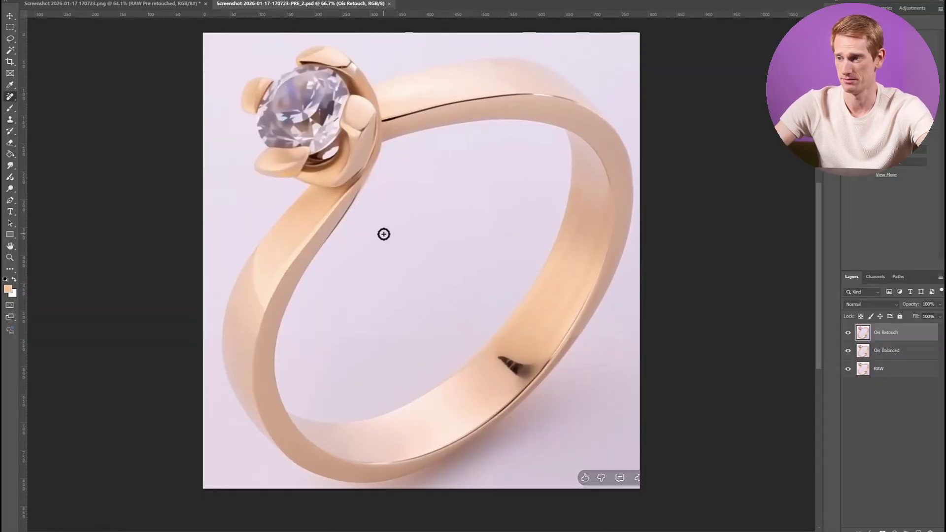
scroll(384, 235, down, 2)
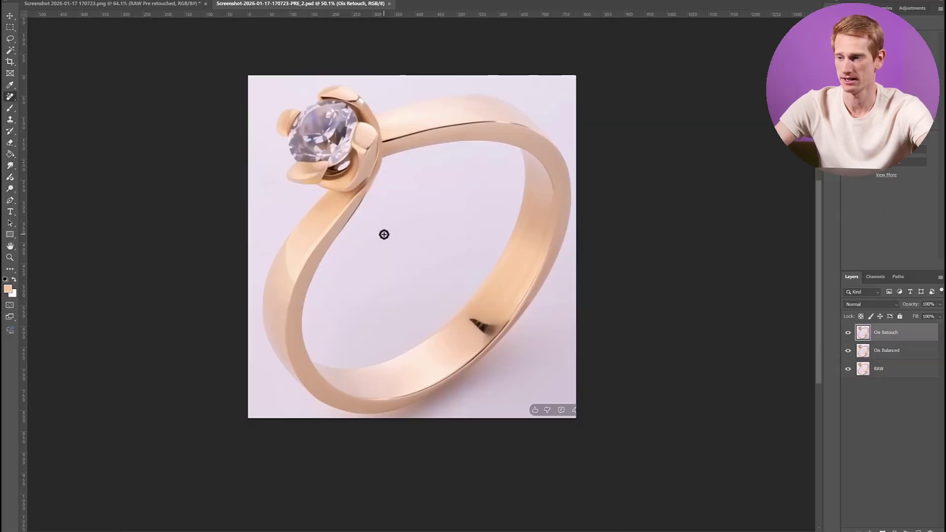
scroll(345, 187, up, 2)
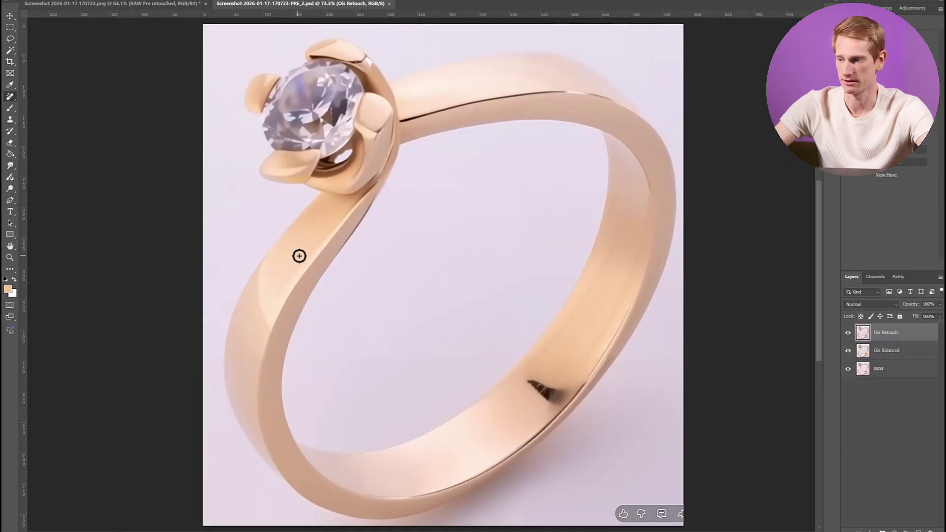
scroll(422, 416, down, 1)
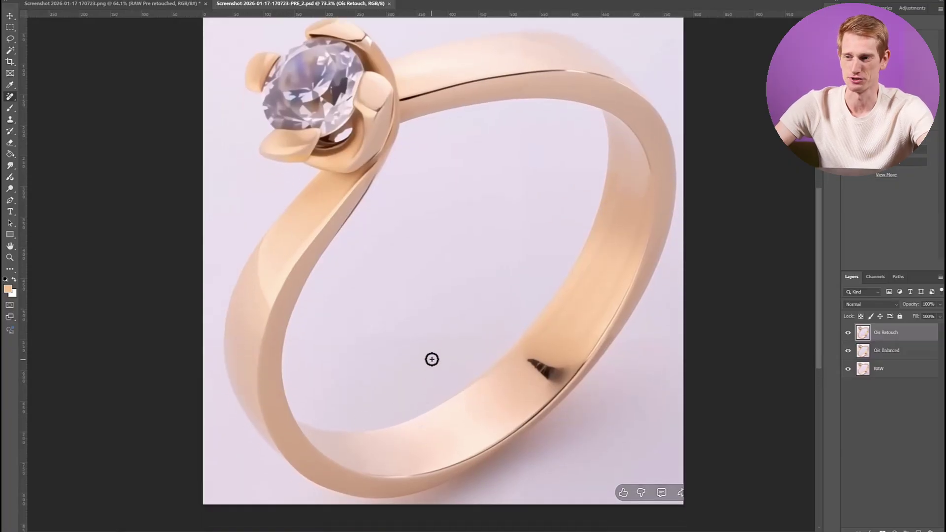
scroll(424, 326, right, 3)
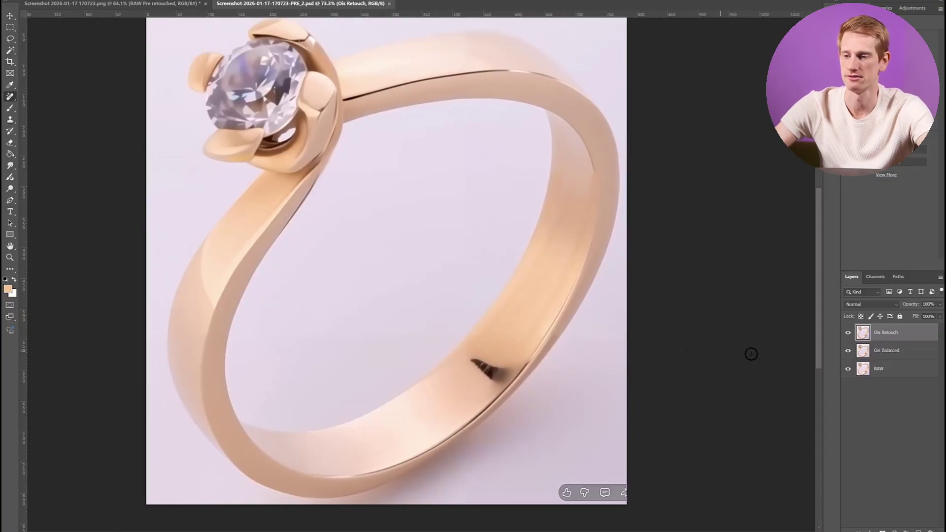
Rename the Ois Retouch layer to Ois Retouch 6.
double_click(896, 332)
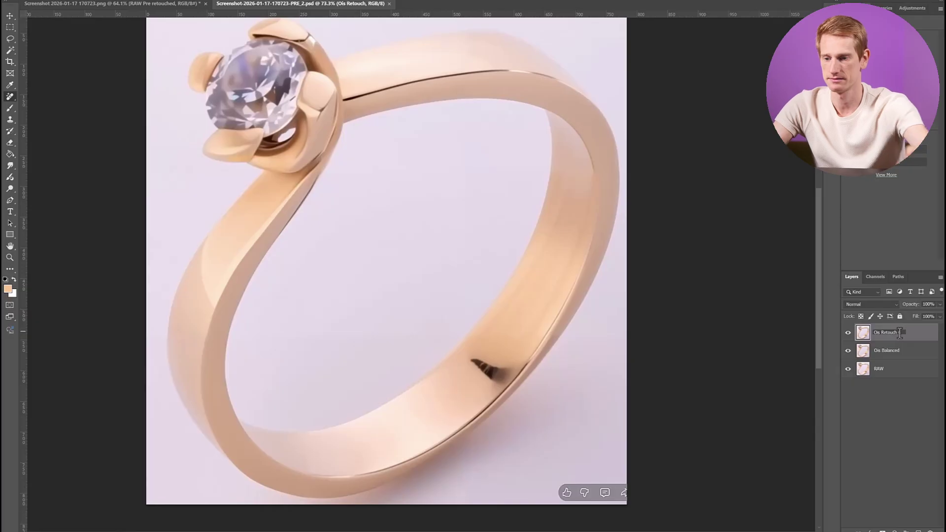
text(6)
click(887, 350)
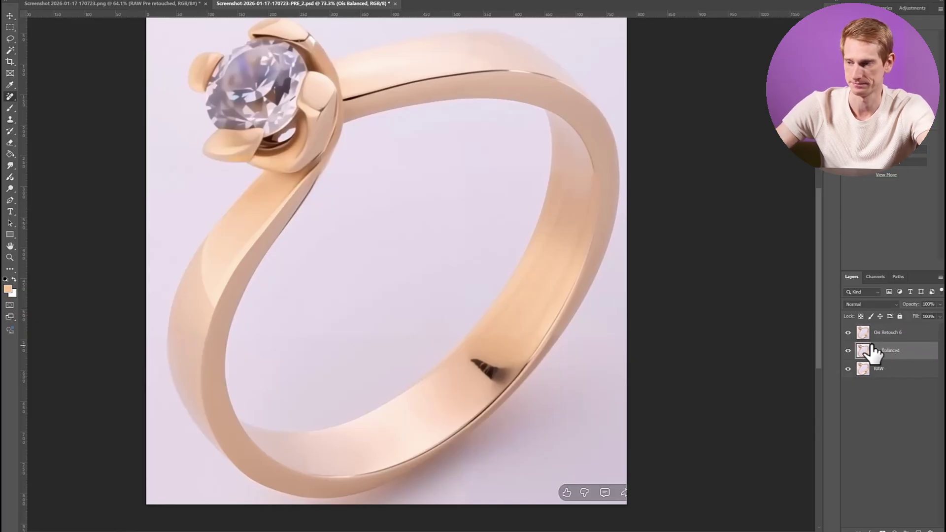
Compare the processed ring with the RAW layer by toggling the upper layers' visibility, and inspect the dark reflection inside the band.
click(886, 370)
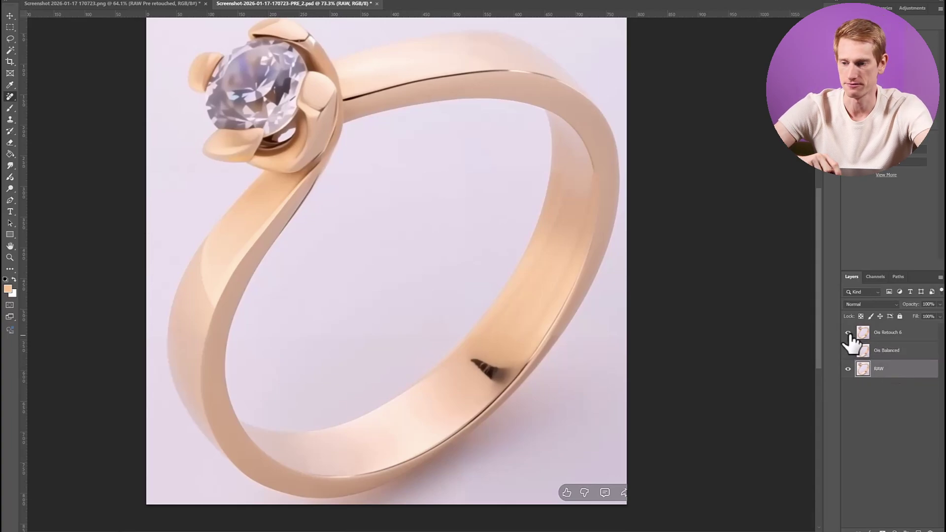
drag(848, 351, 851, 335)
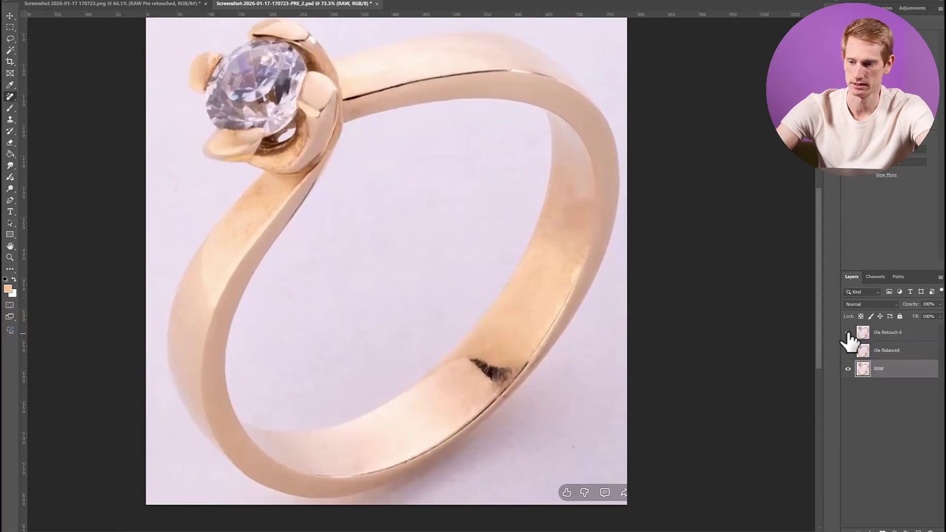
click(849, 334)
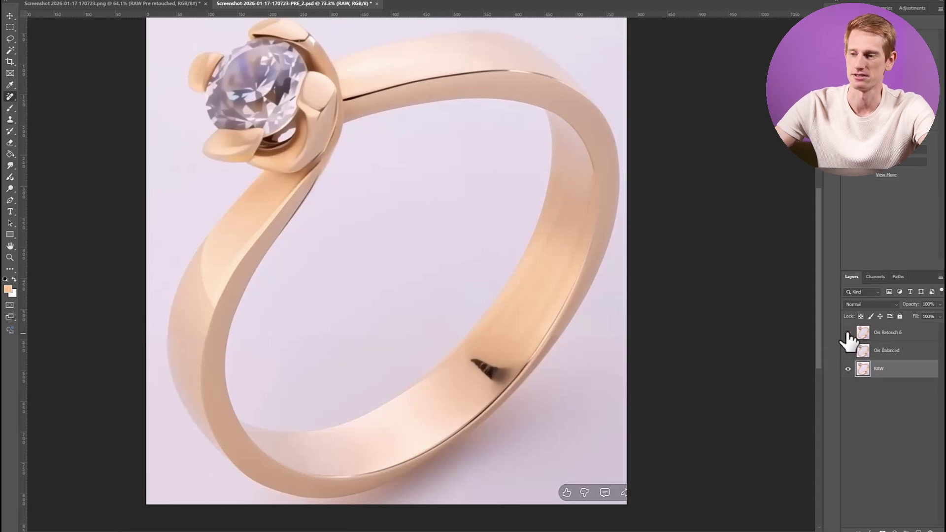
scroll(247, 101, up, 1)
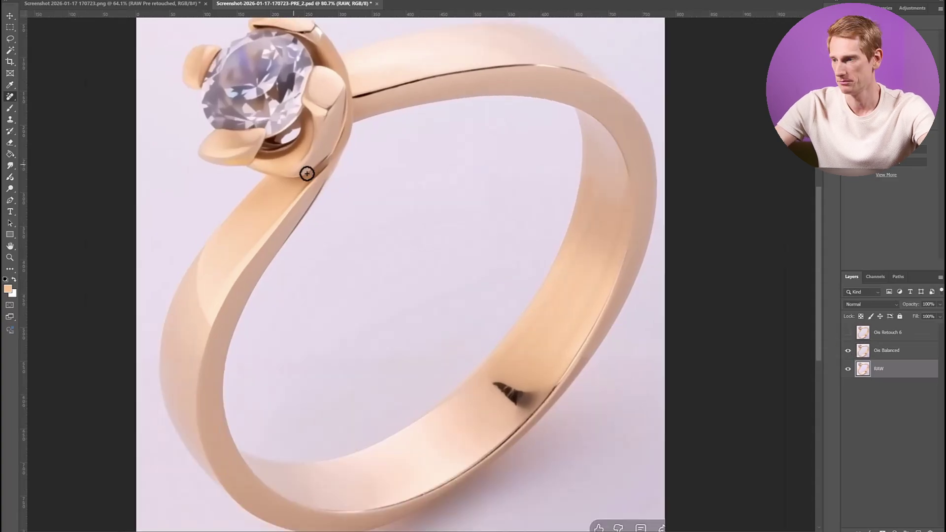
scroll(335, 242, right, 2)
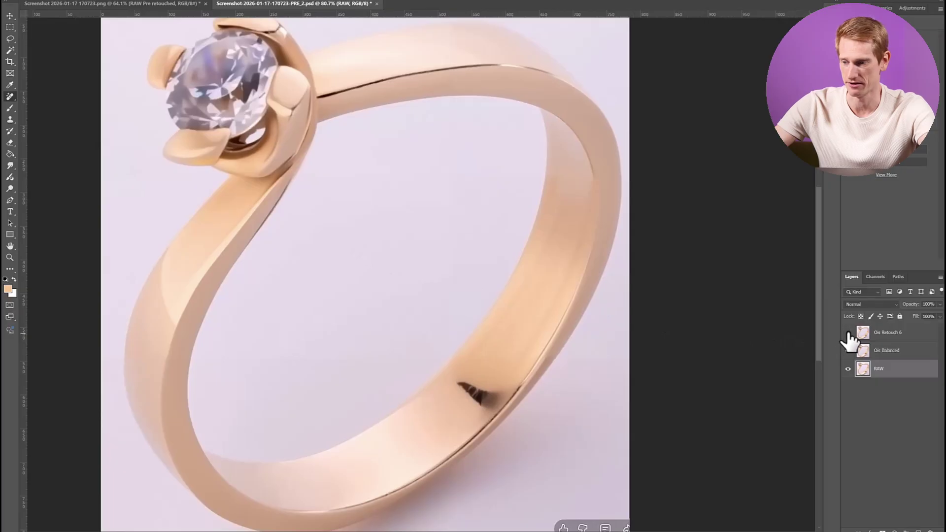
scroll(473, 396, up, 15)
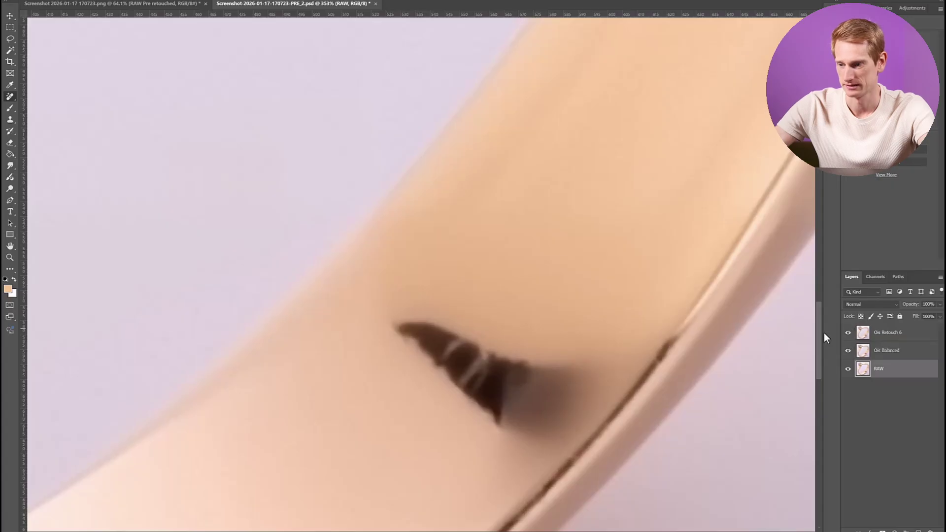
scroll(571, 310, down, 15)
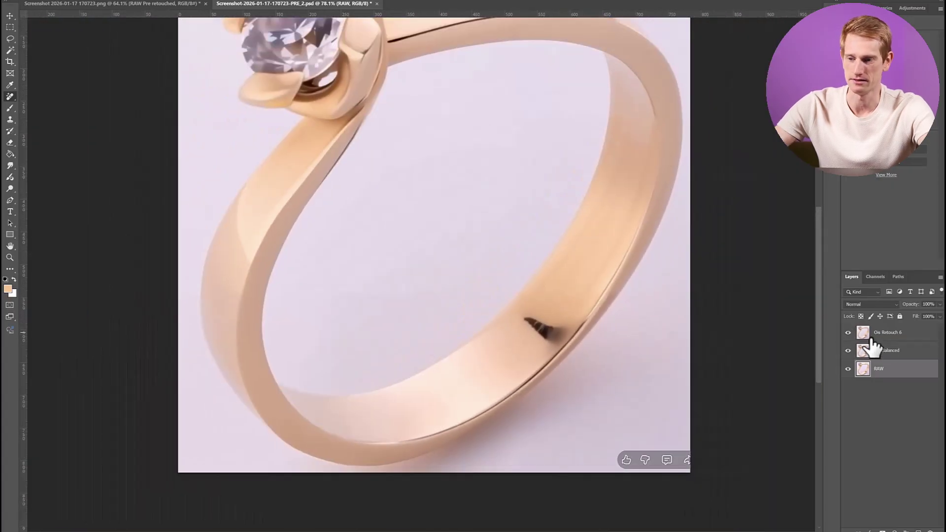
Select the Ois Retouch 6 layer and view the whole ring.
click(883, 351)
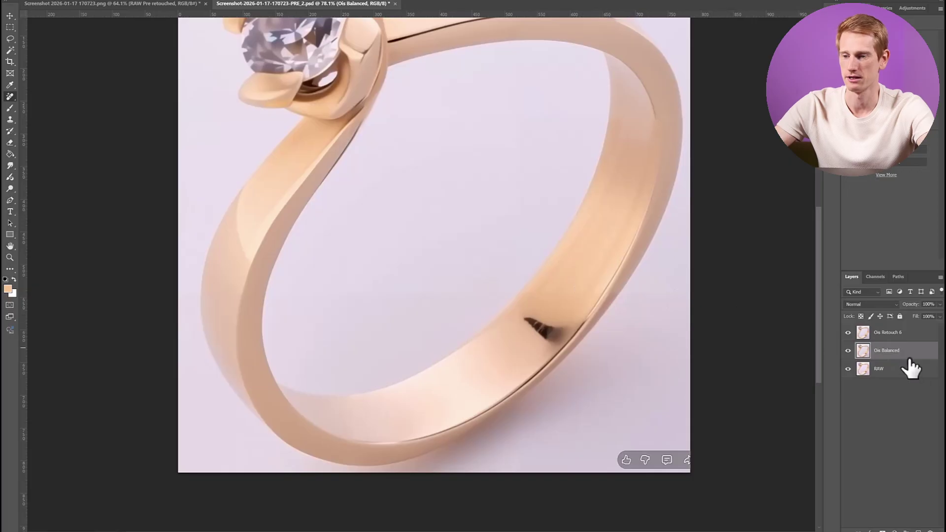
click(894, 335)
scroll(417, 222, down, 2)
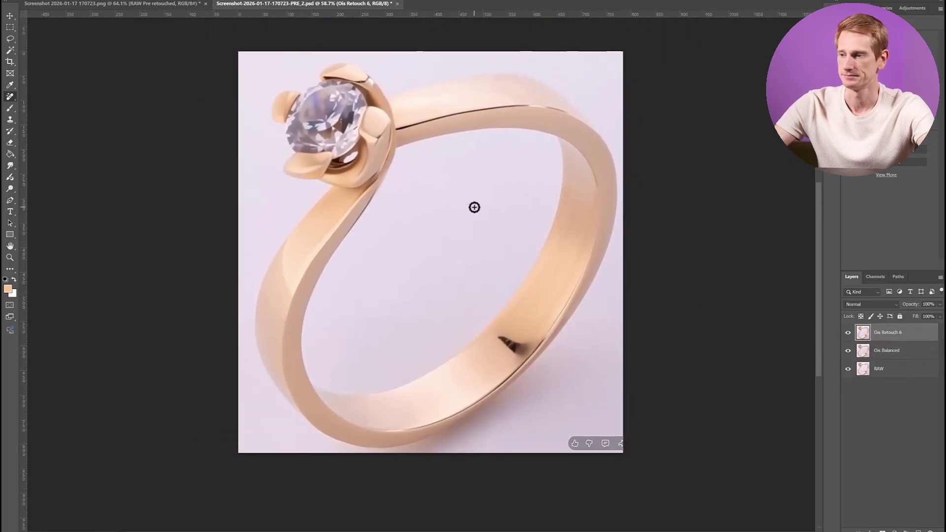
Examine the ring up close and as a whole with the Ois Retouch 3 layer on top of the stack.
scroll(460, 207, up, 1)
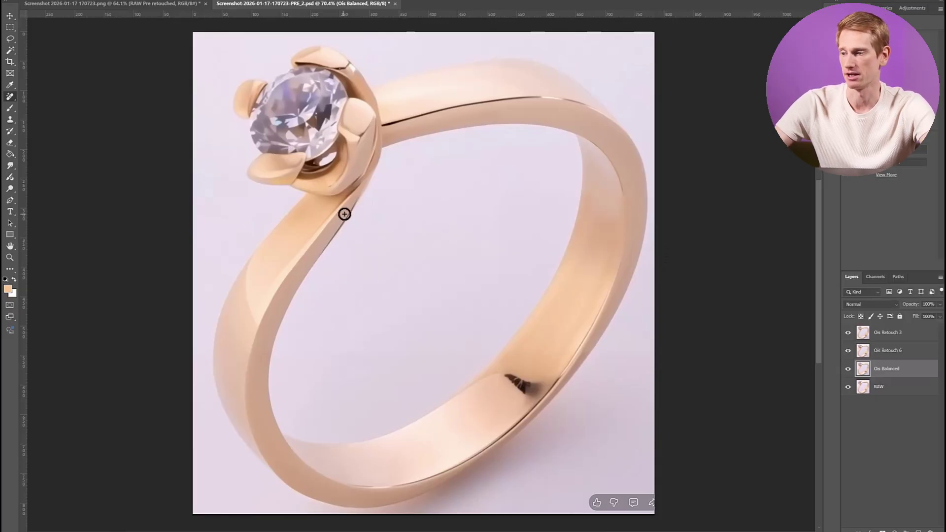
scroll(351, 213, down, 2)
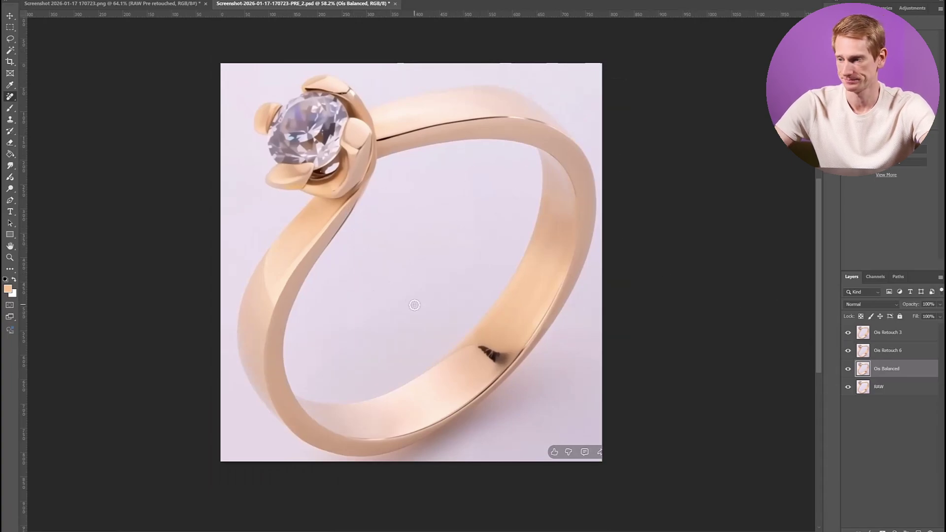
scroll(409, 306, up, 2)
scroll(403, 301, left, 3)
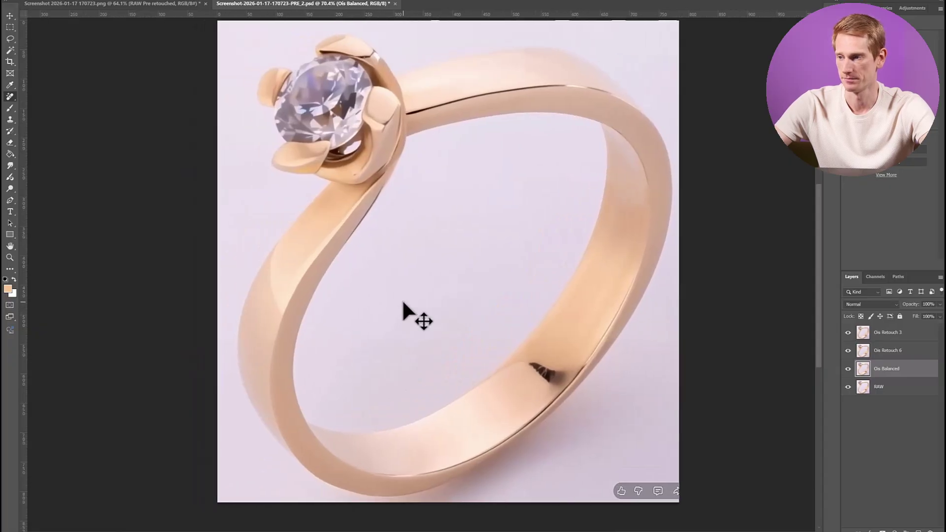
Hide the Ois Balanced, Ois Retouch 6 and Ois Retouch 3 layers so that only the RAW layer shows.
click(848, 369)
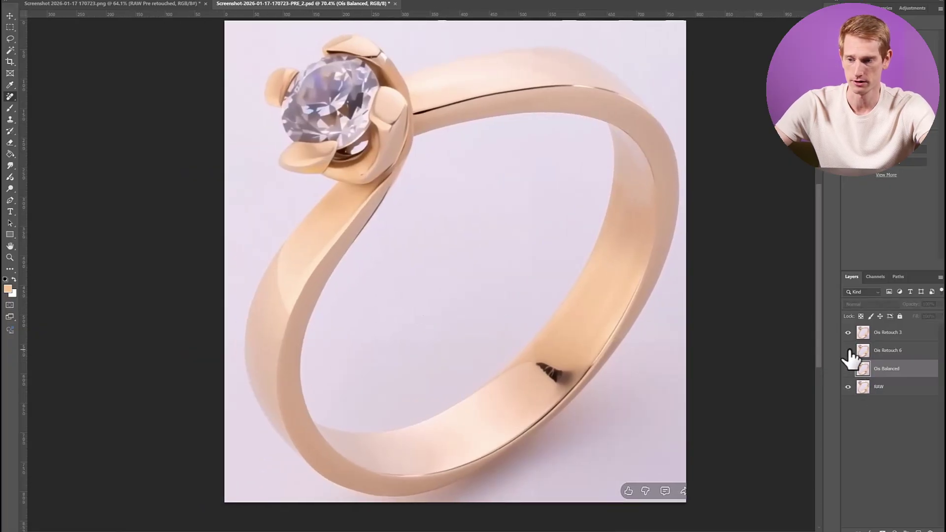
click(848, 351)
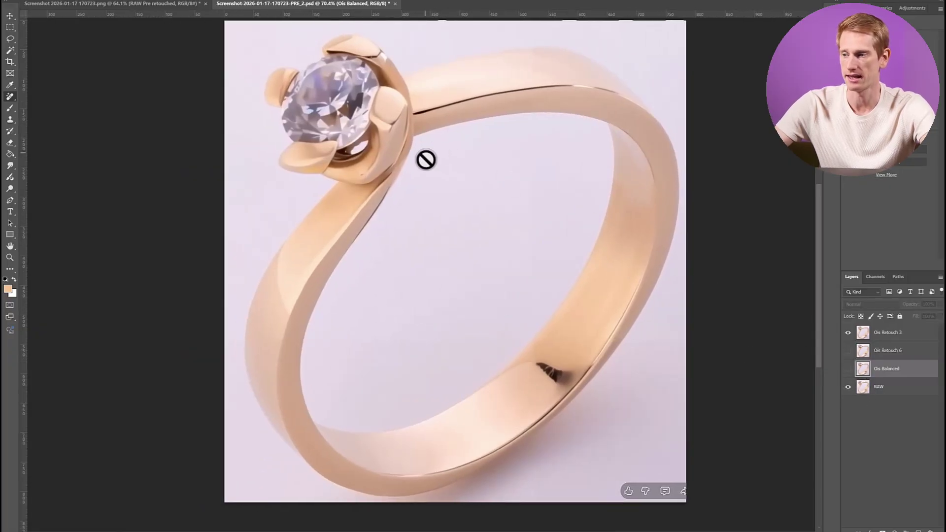
click(848, 386)
click(848, 332)
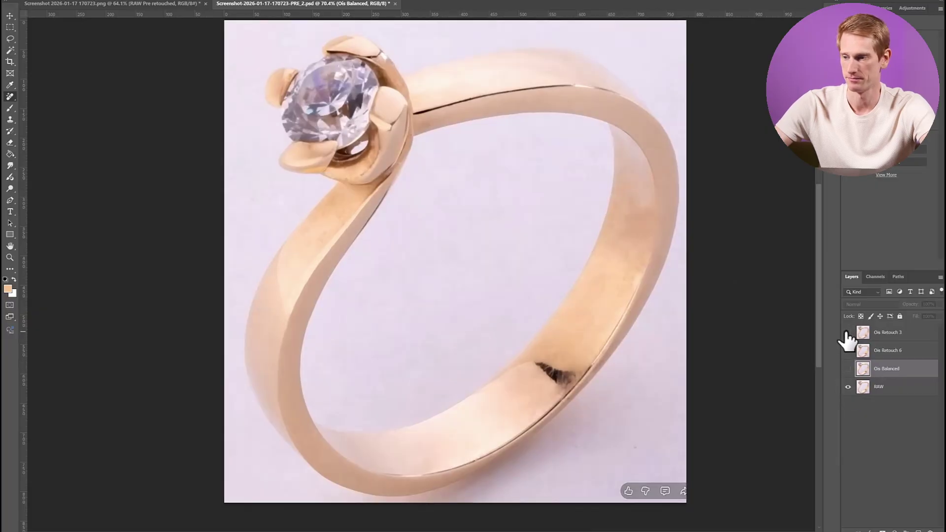
Examine the RAW ring's stone, prongs, outer band and dark inner reflection up close, and view the whole ring.
scroll(340, 235, up, 6)
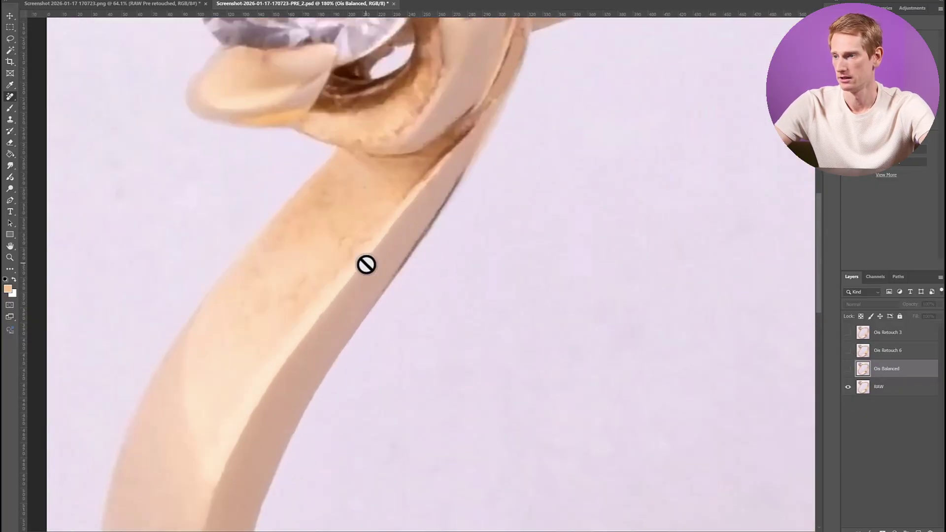
scroll(368, 282, down, 3)
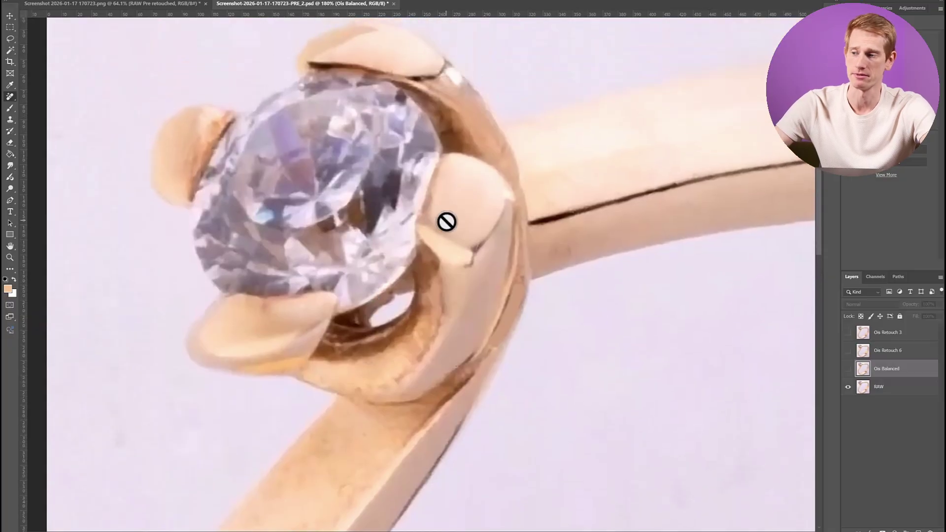
scroll(422, 214, up, 2)
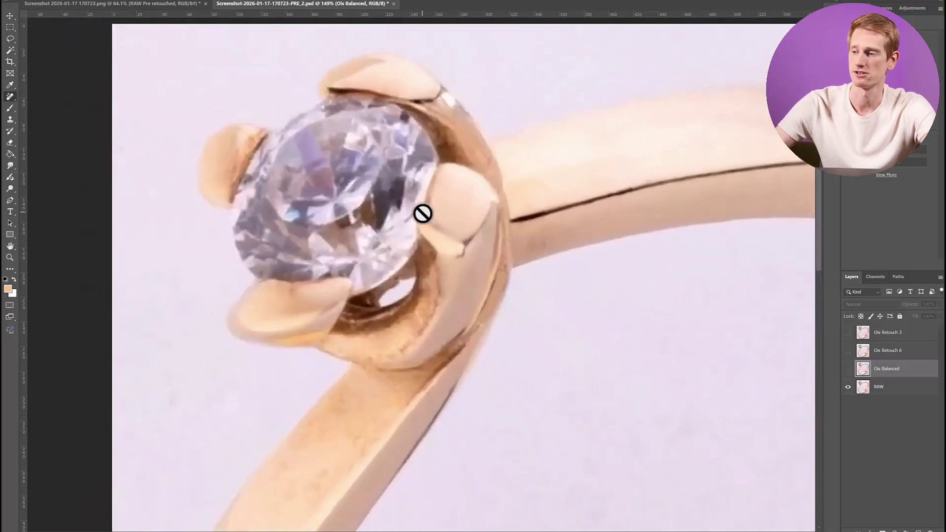
scroll(323, 224, down, 2)
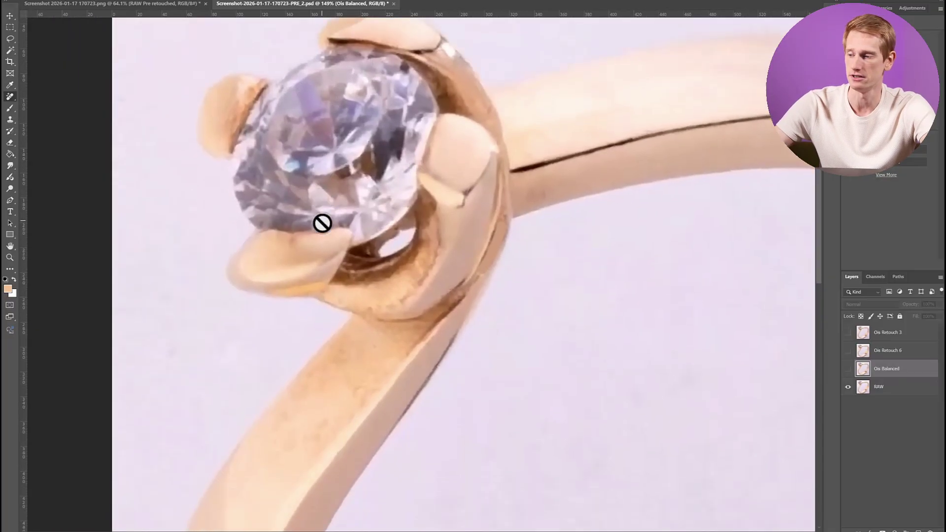
scroll(323, 223, down, 2)
scroll(321, 222, left, 3)
scroll(317, 260, down, 4)
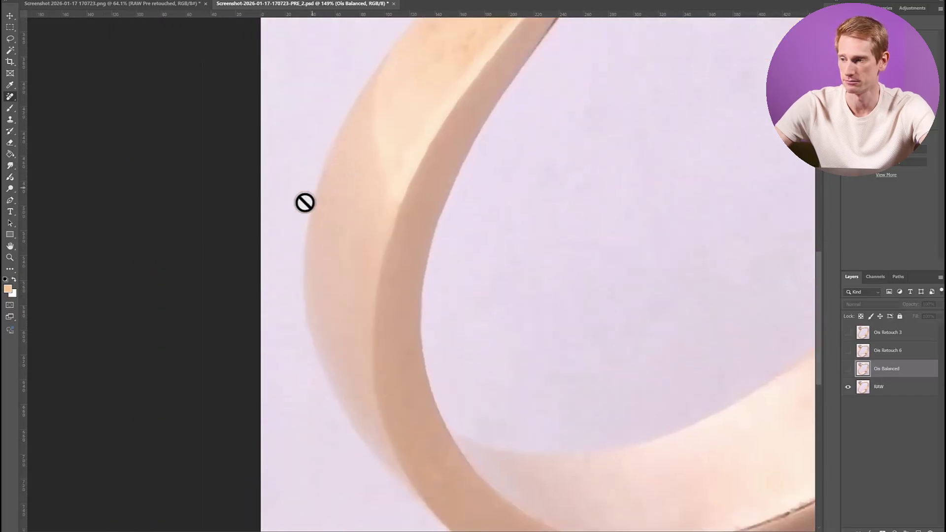
scroll(318, 293, down, 4)
scroll(380, 307, right, 5)
scroll(393, 307, up, 4)
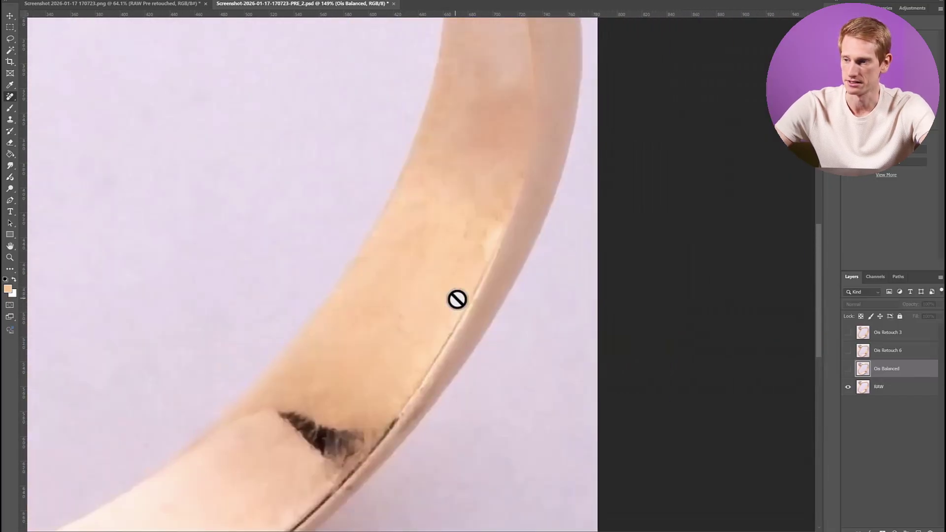
scroll(482, 296, up, 8)
scroll(508, 294, left, 4)
scroll(507, 295, down, 2)
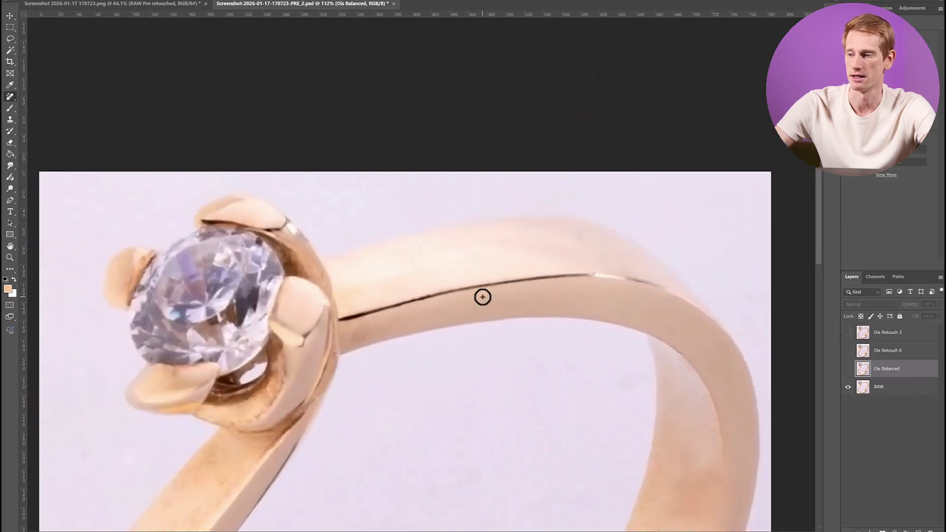
scroll(482, 297, down, 3)
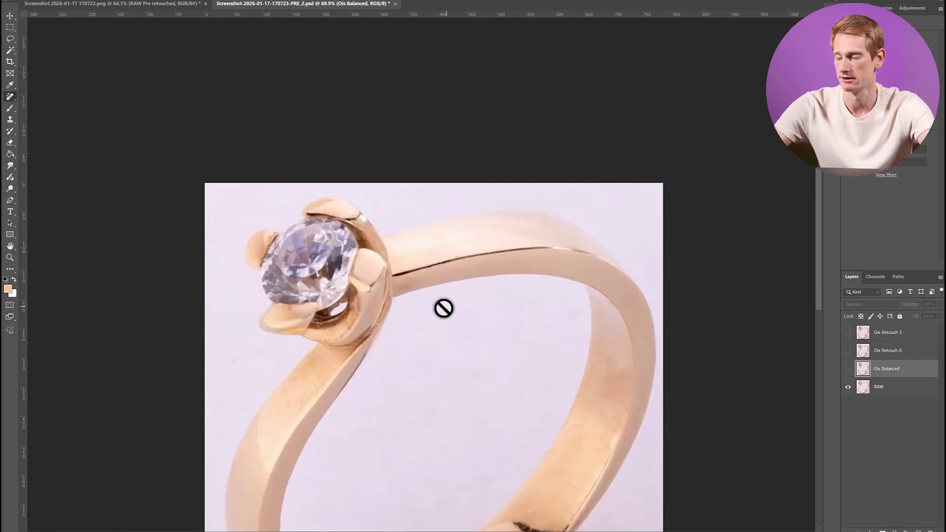
scroll(443, 308, down, 5)
scroll(394, 276, right, 2)
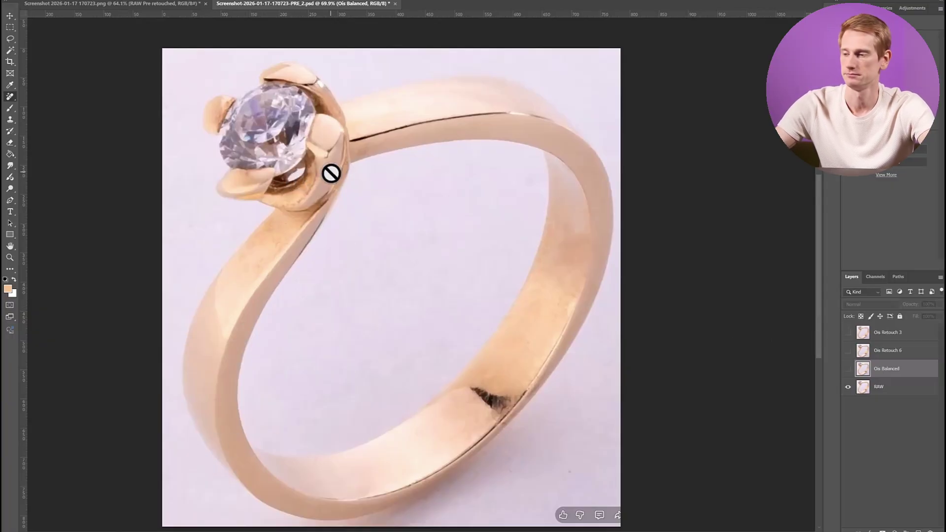
Inspect the RAW band's edges and inner surface, including the thin dark line along the upper band beside the setting.
scroll(215, 355, up, 3)
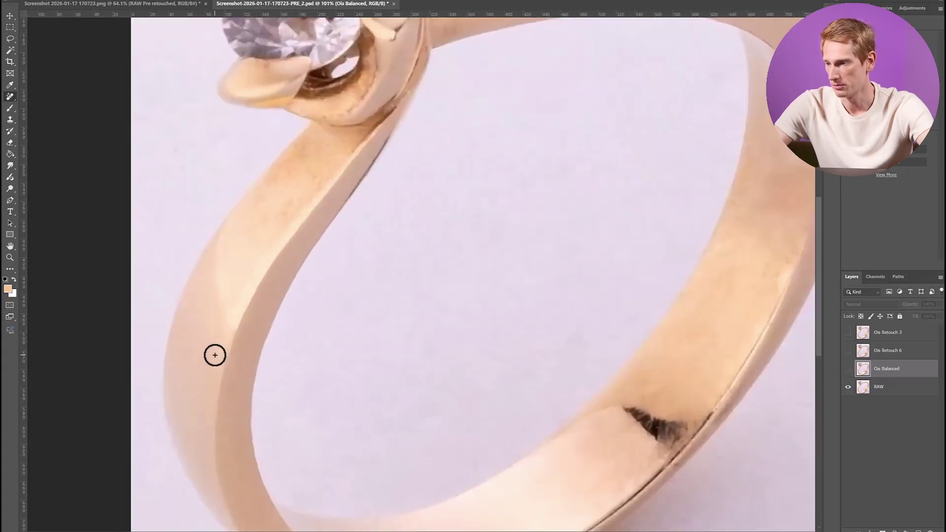
scroll(287, 209, up, 2)
scroll(355, 93, down, 2)
scroll(258, 215, down, 1)
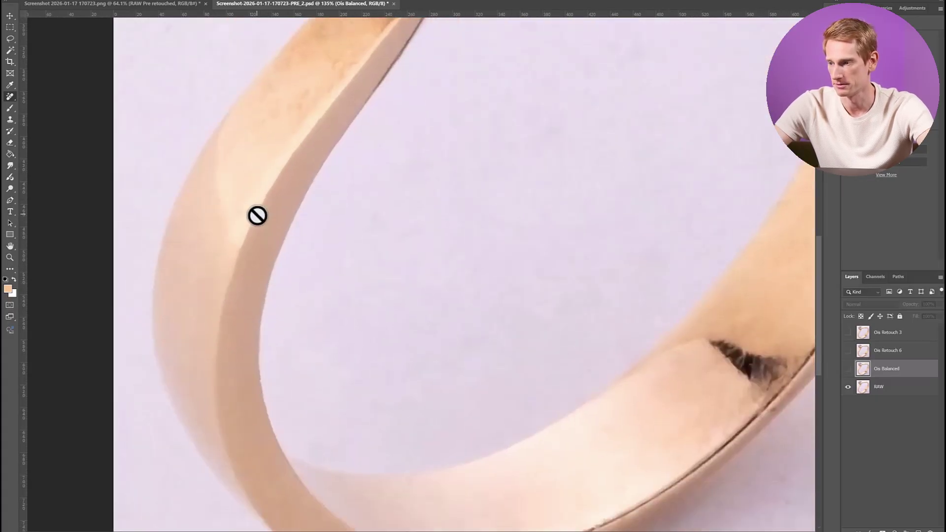
scroll(258, 216, down, 2)
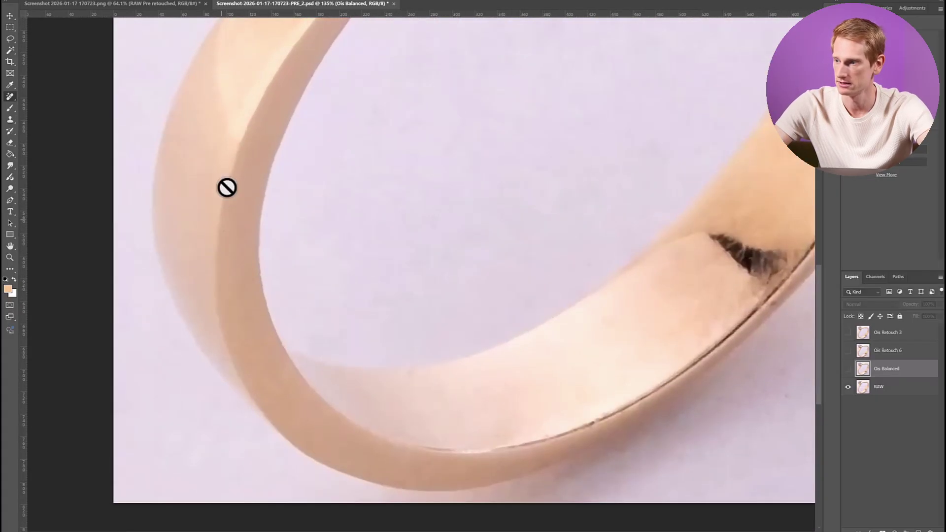
scroll(244, 331, down, 1)
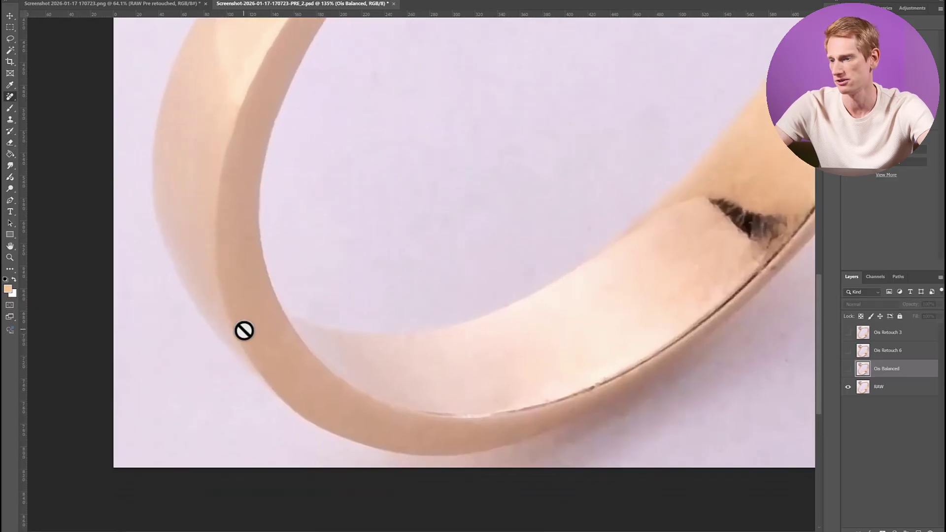
scroll(257, 341, right, 6)
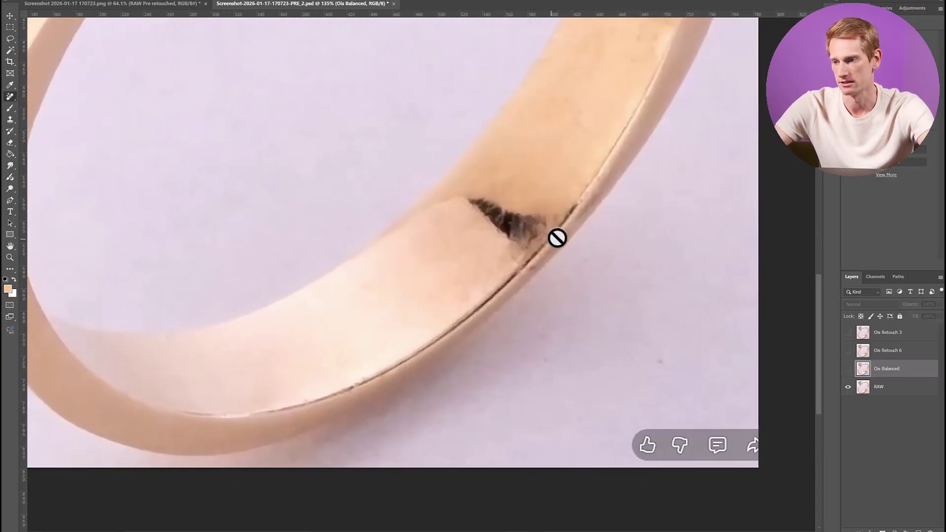
scroll(618, 266, up, 6)
scroll(589, 273, right, 2)
scroll(620, 161, up, 1)
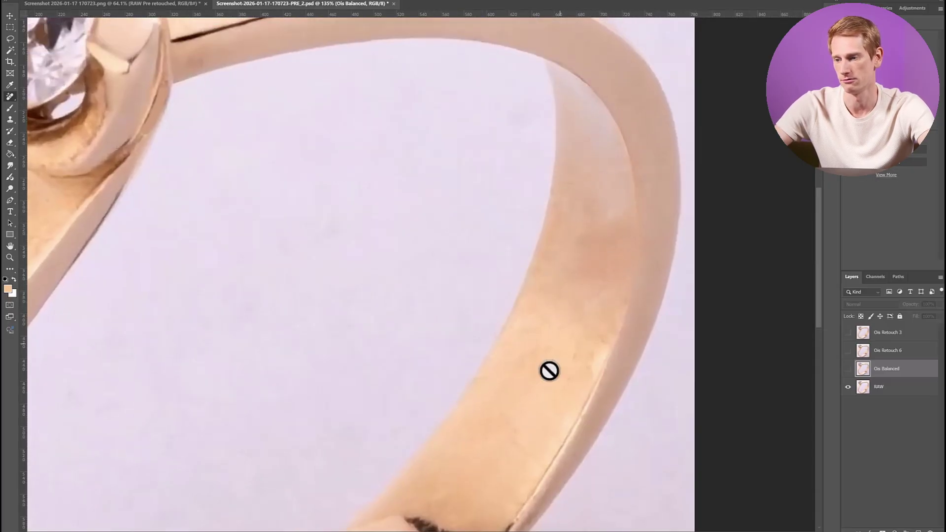
scroll(584, 382, up, 5)
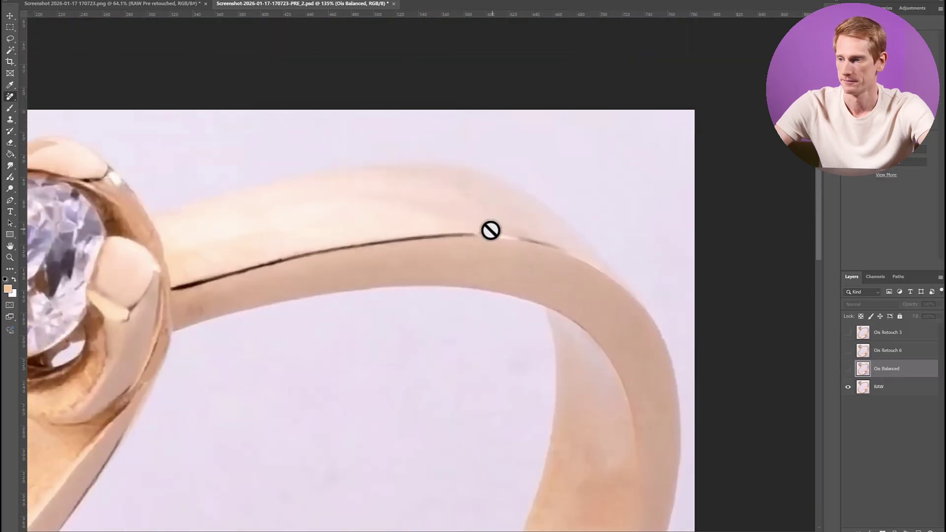
scroll(265, 265, left, 2)
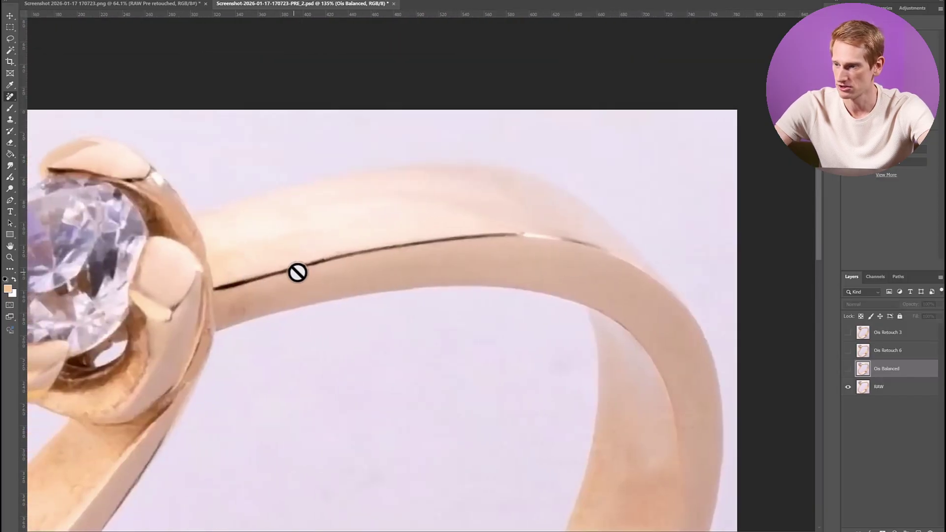
scroll(325, 274, left, 1)
scroll(355, 277, up, 5)
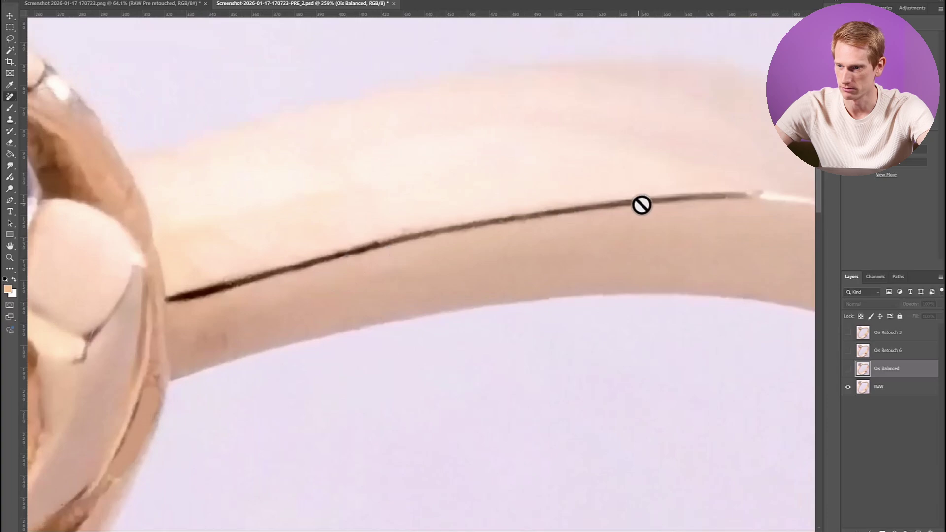
scroll(480, 222, down, 6)
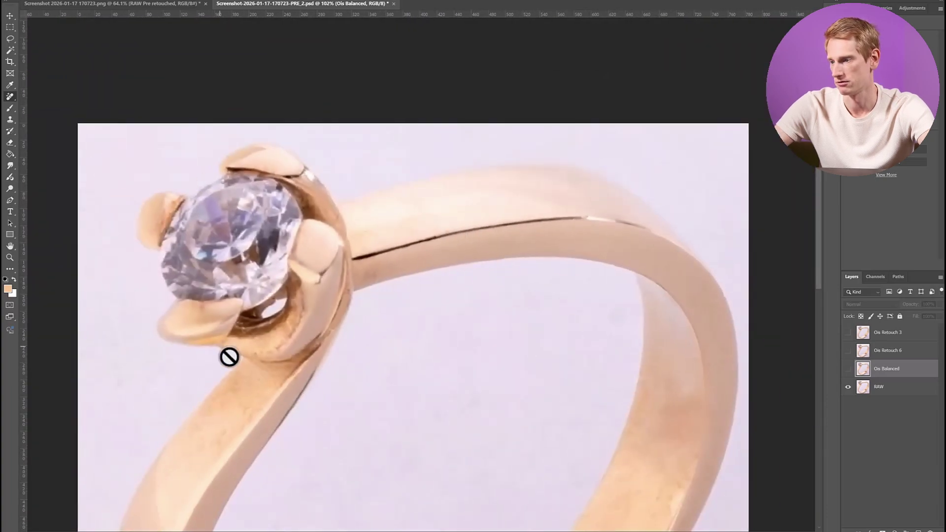
Show the Ois Retouch 3 layer and examine the surface, highlights and edges of the curved band below the setting.
click(848, 337)
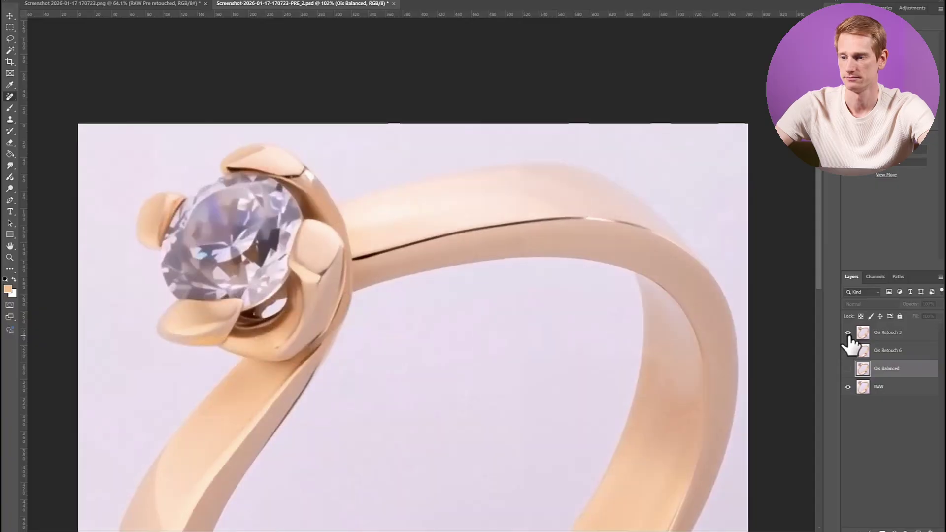
scroll(724, 338, down, 8)
scroll(584, 361, left, 4)
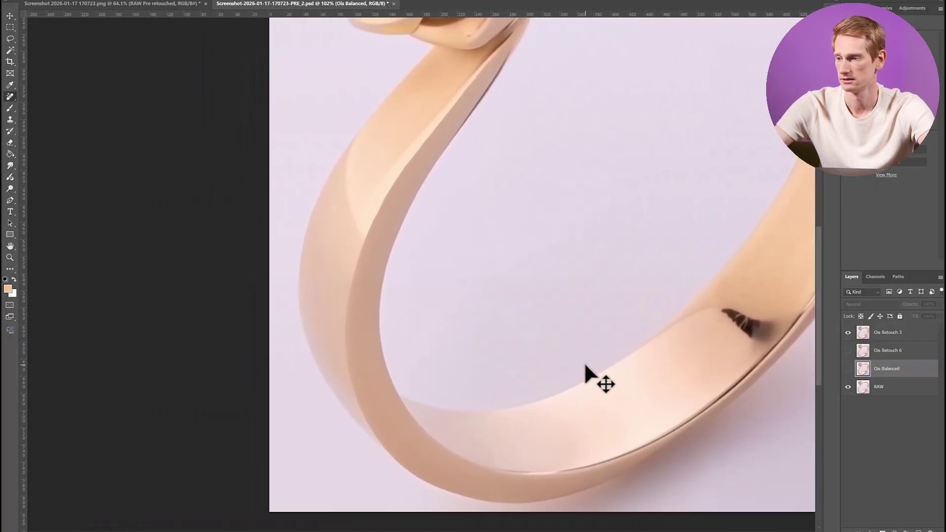
scroll(471, 367, up, 3)
scroll(365, 350, up, 3)
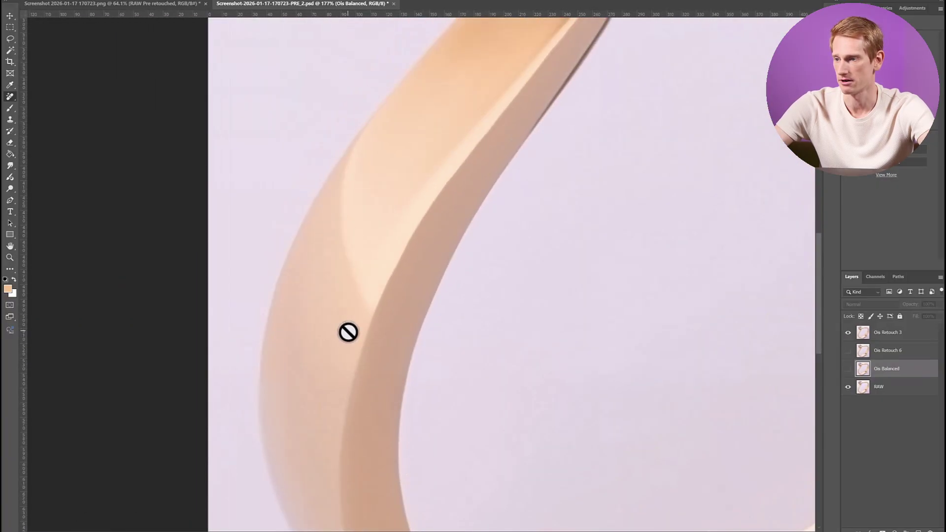
scroll(349, 334, up, 4)
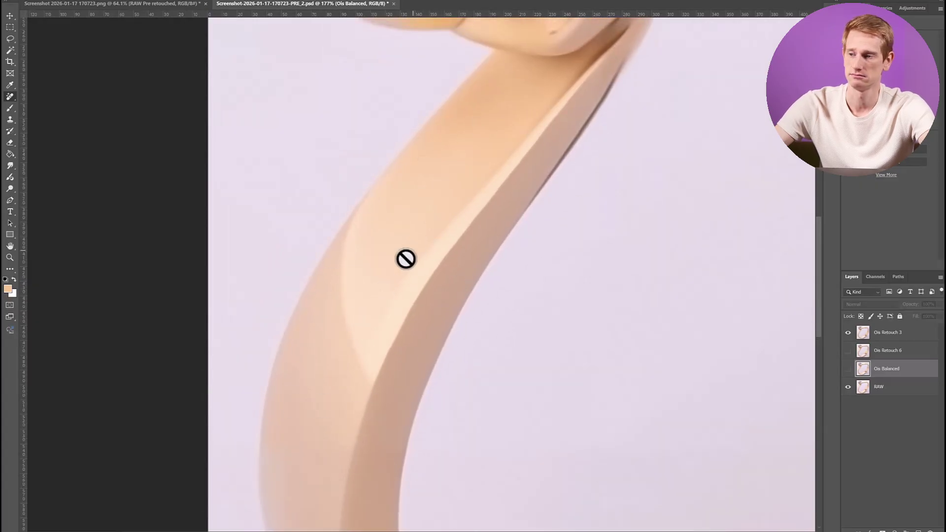
scroll(406, 258, down, 6)
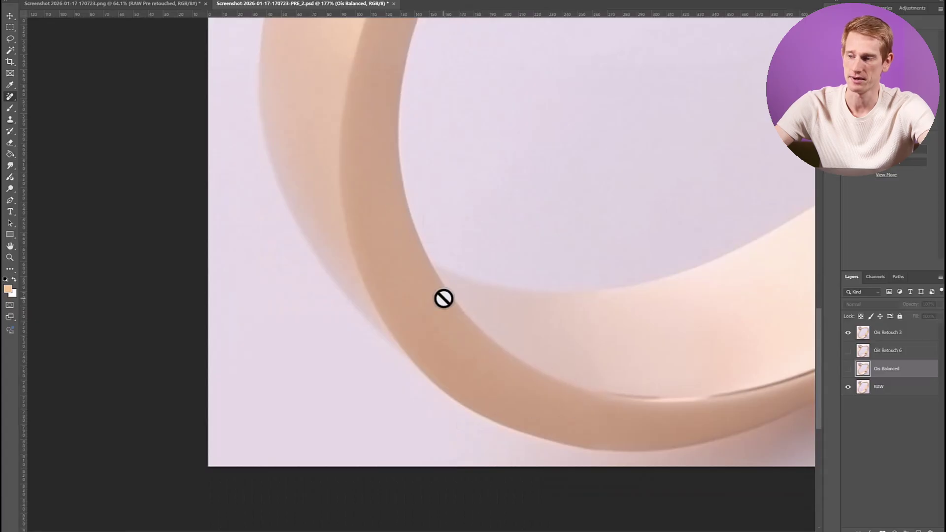
scroll(379, 297, up, 5)
scroll(446, 175, up, 1)
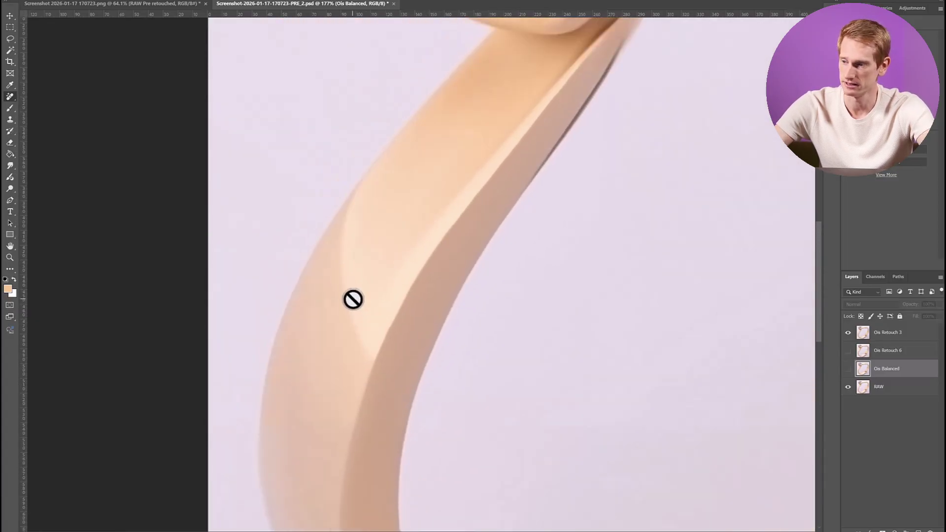
scroll(353, 297, up, 3)
scroll(356, 317, down, 5)
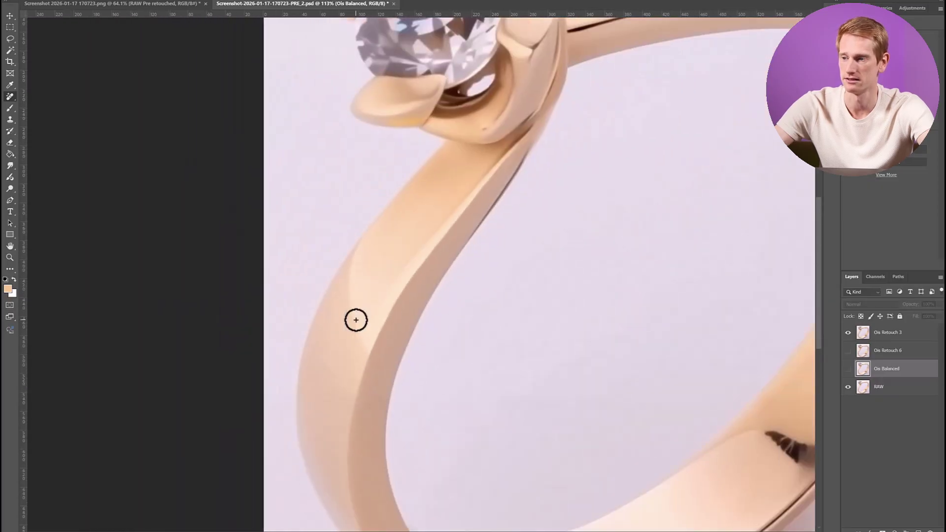
scroll(449, 302, down, 3)
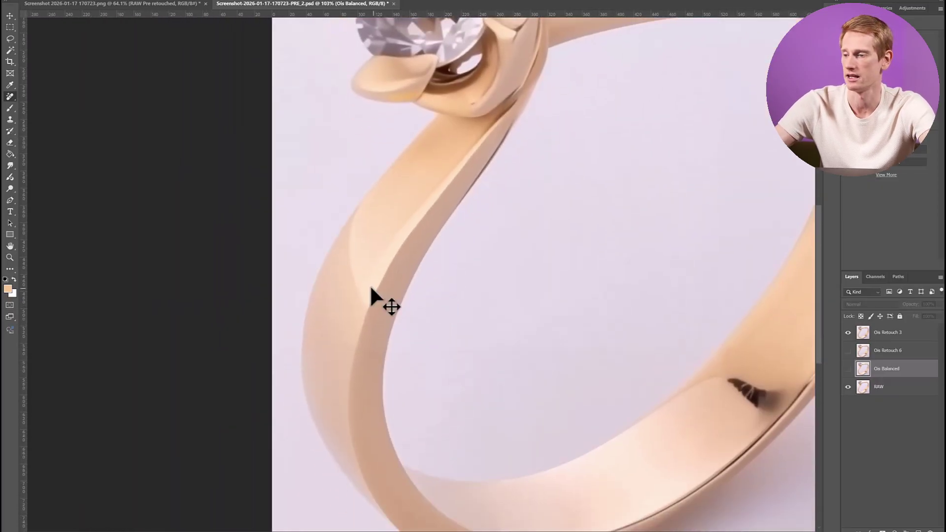
scroll(367, 302, right, 1)
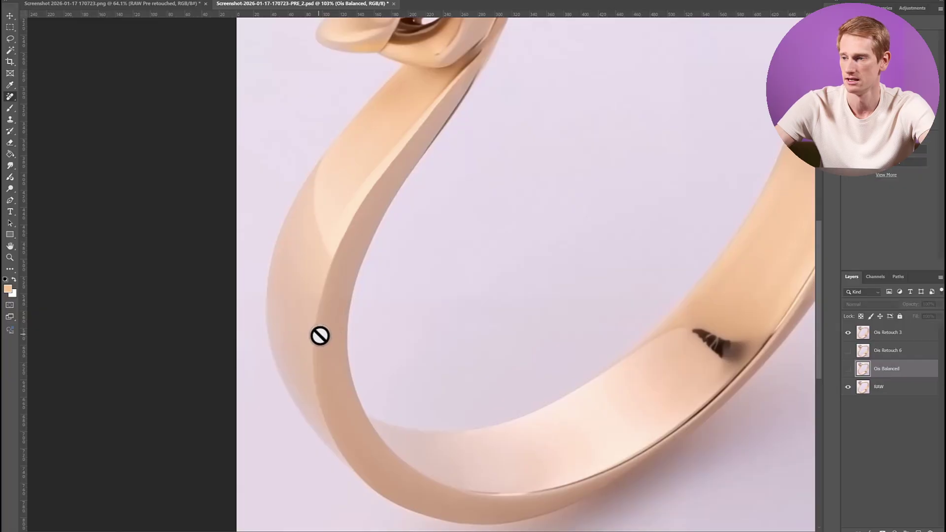
scroll(325, 338, down, 5)
scroll(340, 349, up, 6)
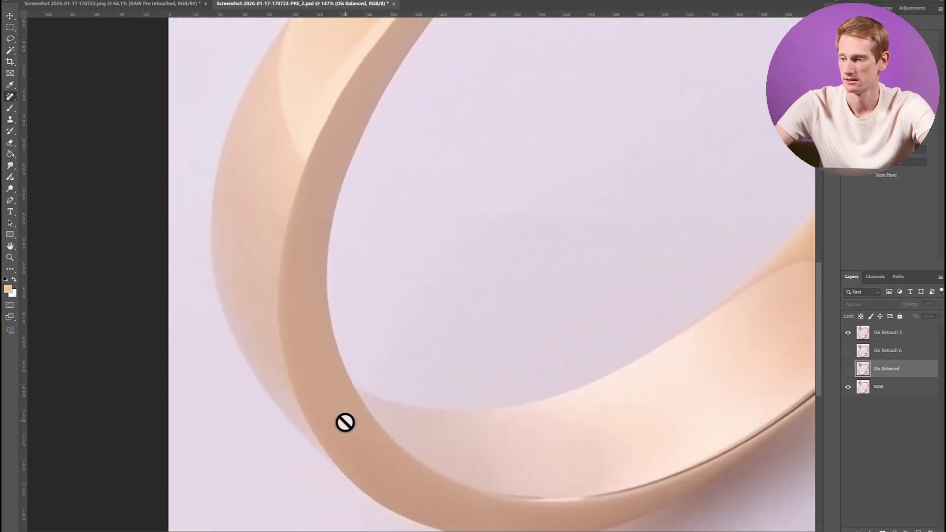
Compare the band's inner edge at high magnification with Ois Retouch 3 hidden and shown, ending with it visible and the ring in view.
click(848, 333)
scroll(348, 222, up, 4)
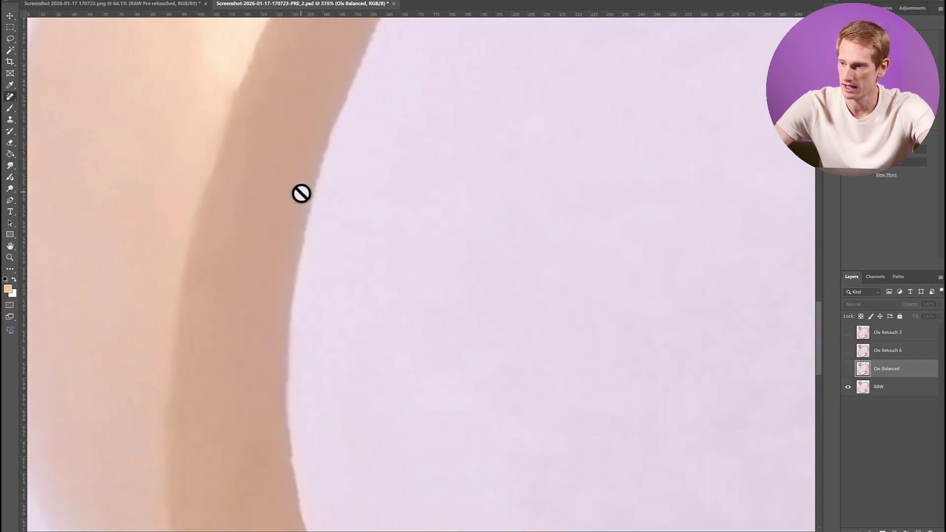
click(848, 332)
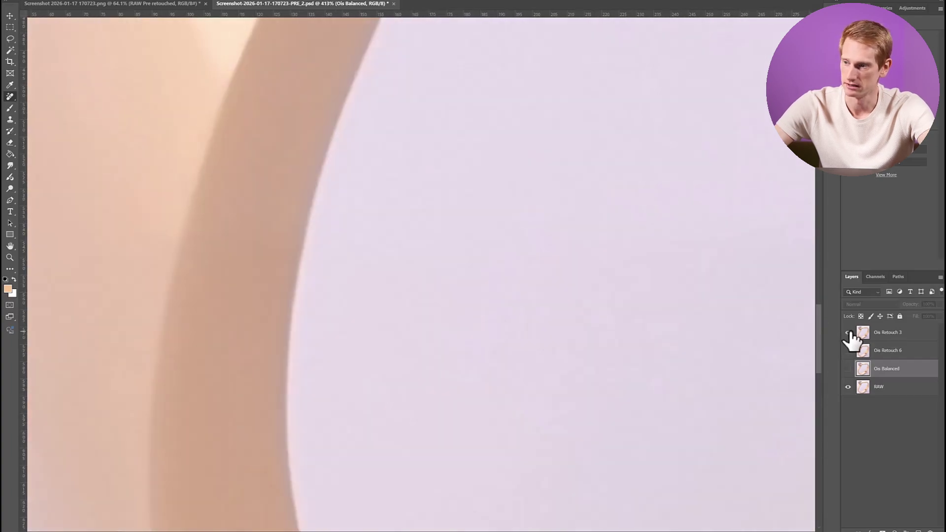
click(848, 333)
click(848, 333)
click(849, 332)
click(849, 333)
key(ctrl+0)
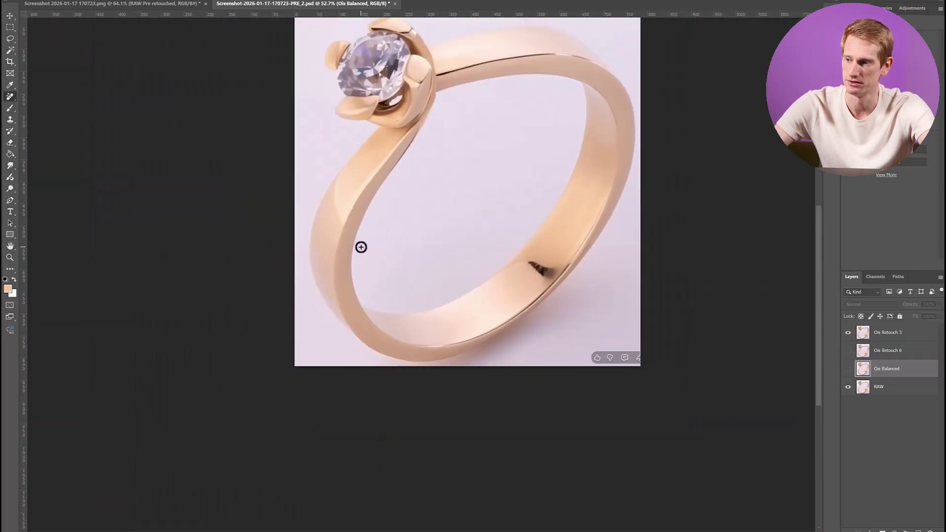
Compare the band's lower inner surface and thin dark edge line with Ois Retouch 3 hidden and shown, ending with it visible.
scroll(363, 310, down, 2)
scroll(386, 330, up, 5)
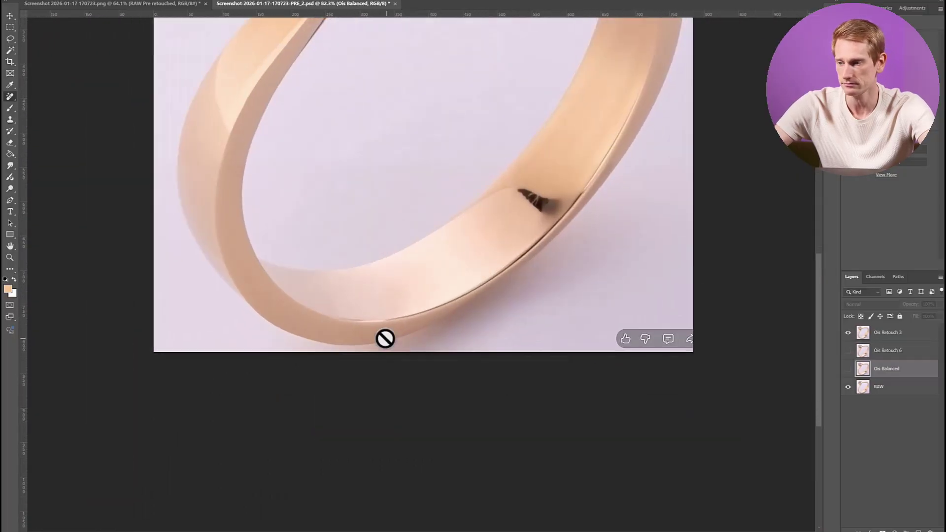
scroll(329, 313, right, 1)
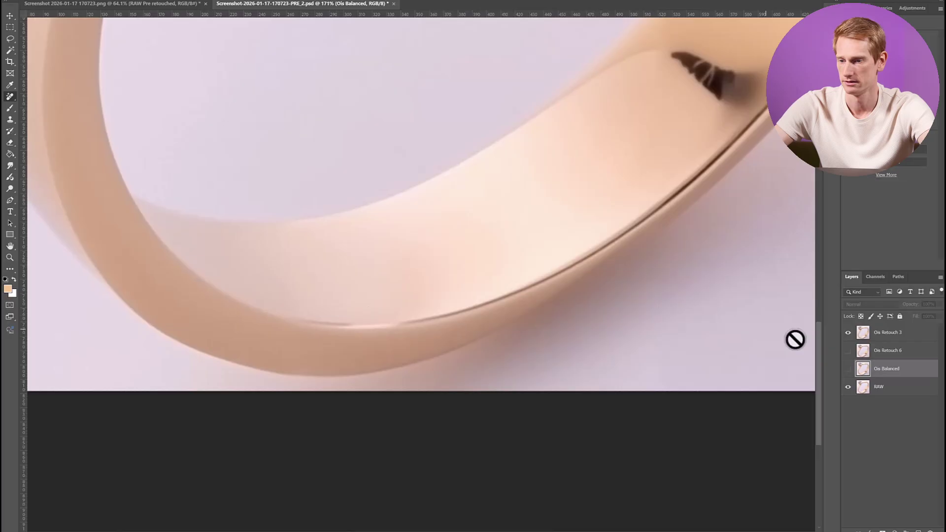
click(848, 333)
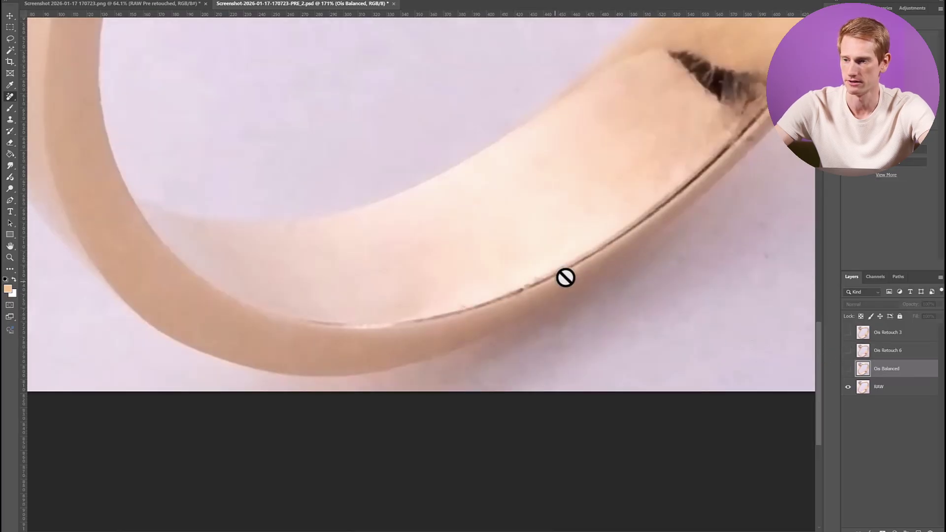
click(849, 332)
Compare the dark reflection inside the band and its surrounding edges with Ois Retouch 3 hidden and shown.
scroll(518, 226, right, 5)
scroll(522, 274, up, 4)
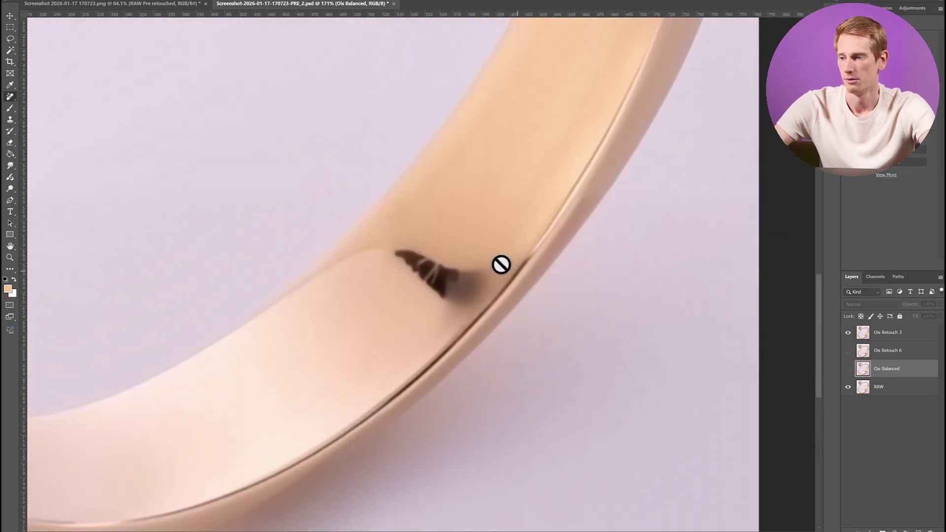
click(849, 333)
click(849, 333)
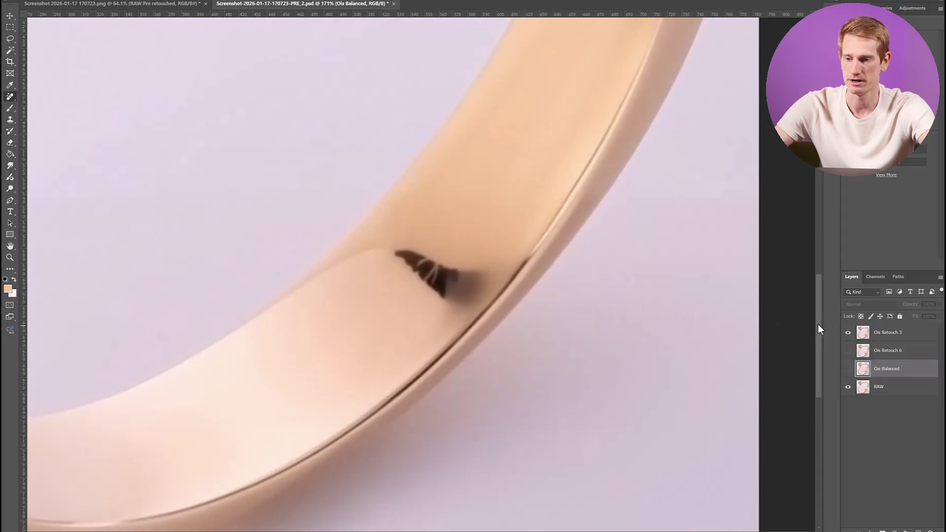
click(848, 335)
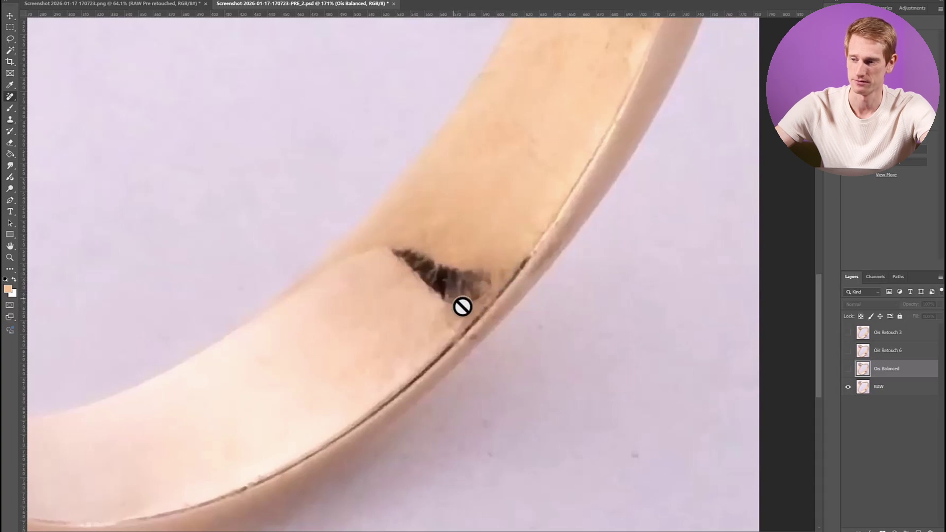
click(848, 333)
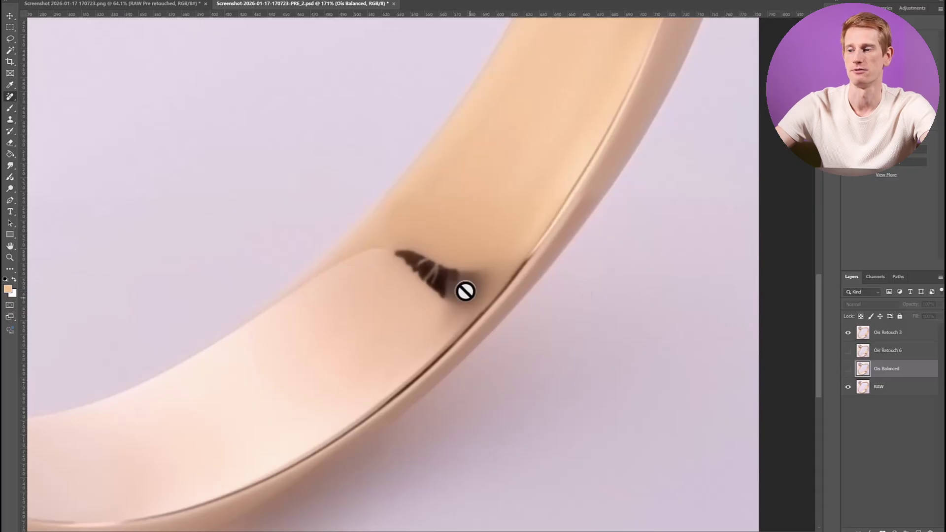
Compare the ring's far inner curve and setting at moderate magnification with Ois Retouch 3 off and on, and view most of the ring.
scroll(458, 306, down, 5)
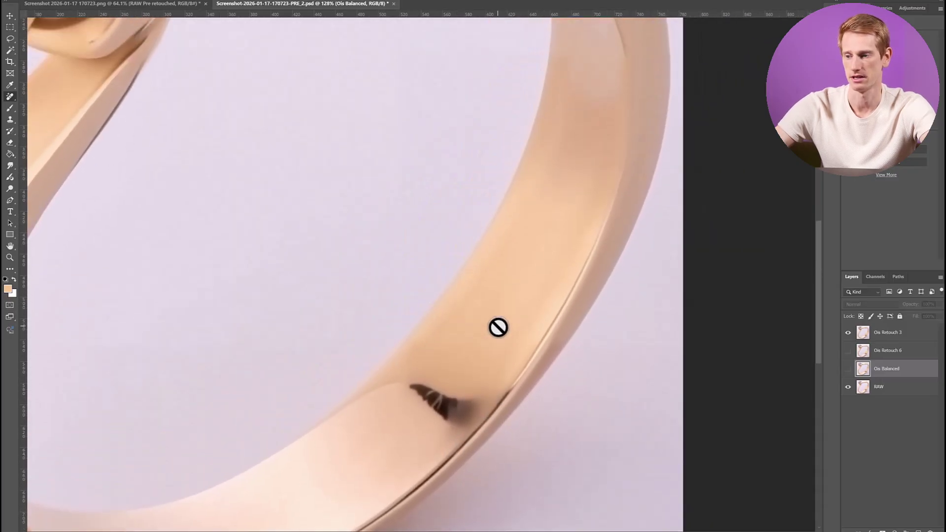
scroll(498, 327, down, 2)
scroll(524, 330, down, 3)
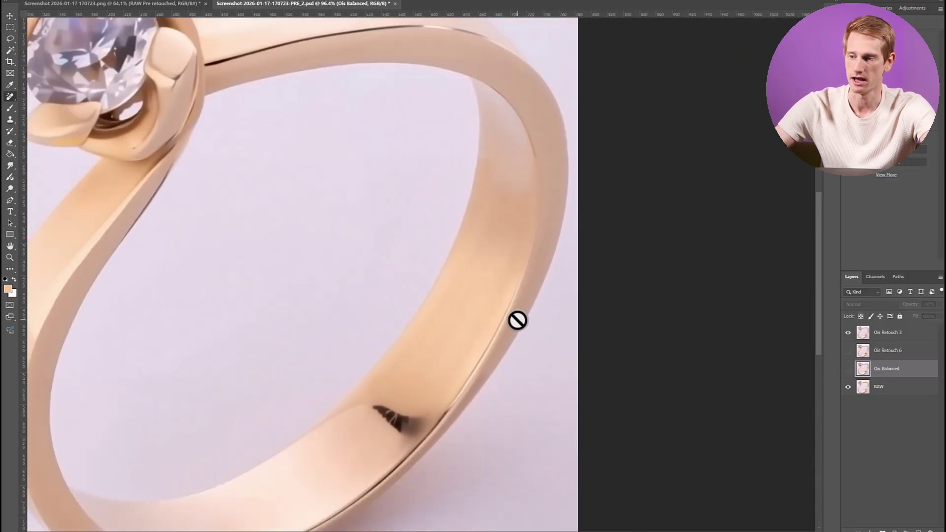
click(847, 332)
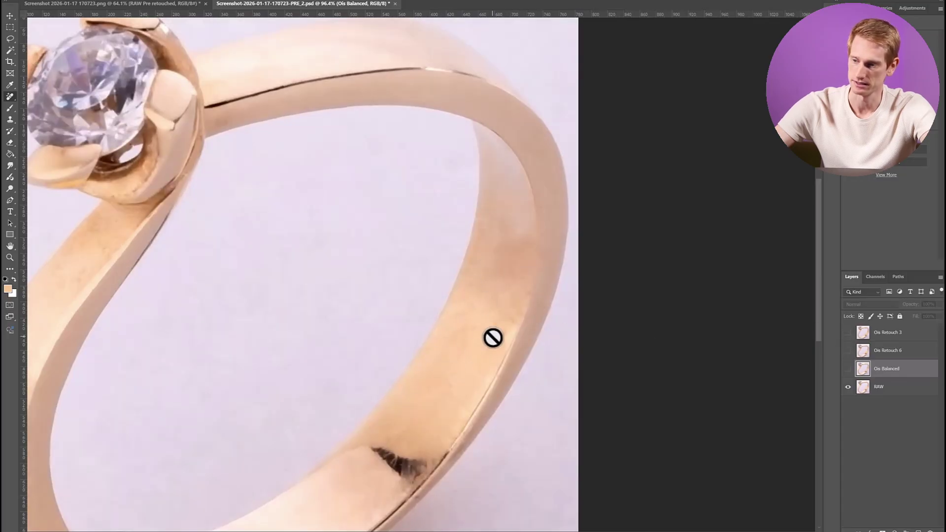
click(848, 333)
scroll(437, 281, down, 3)
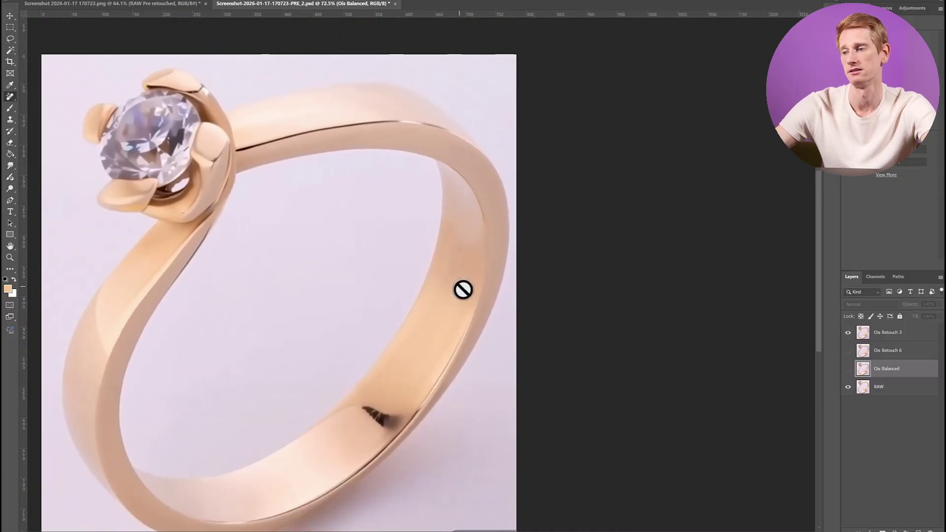
Compare the far inner curve's tonal transitions on RAW, Ois Retouch 6 and Ois Retouch 3, leaving both retouch layers shown.
scroll(469, 259, up, 4)
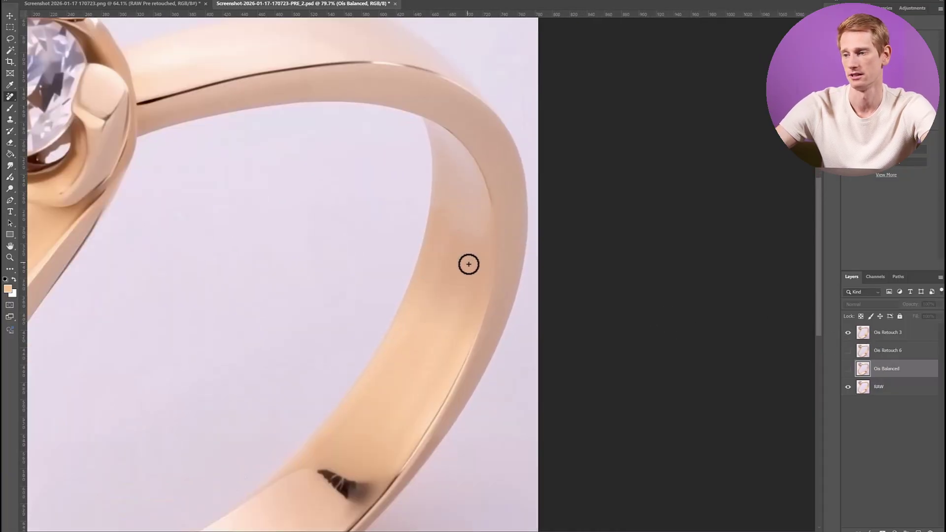
scroll(453, 260, up, 3)
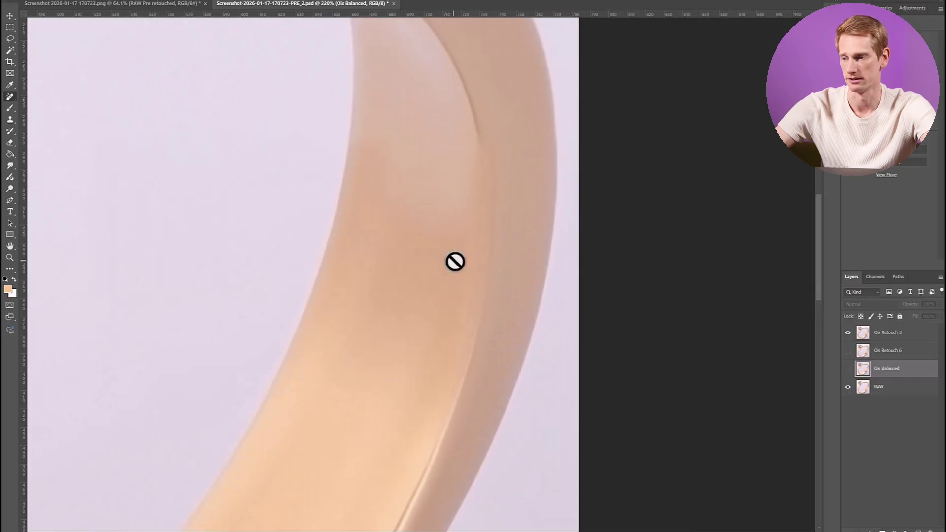
click(848, 333)
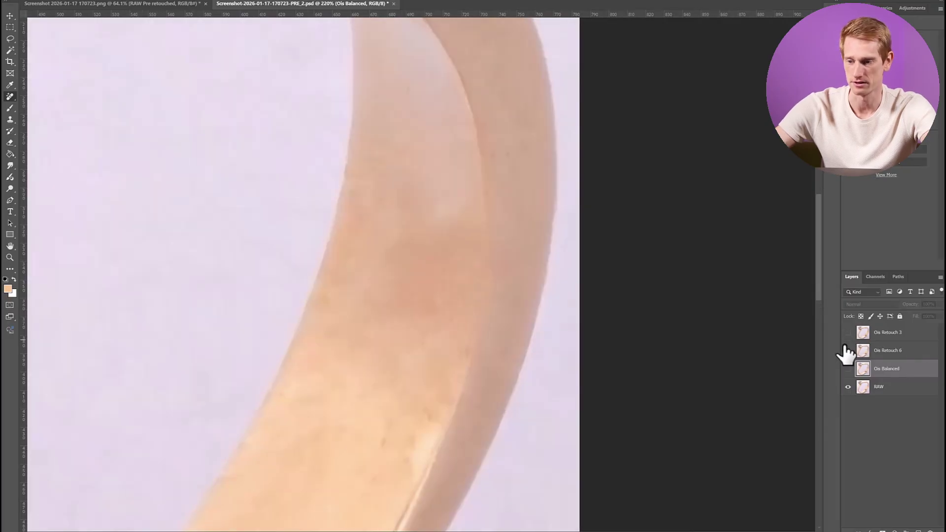
click(848, 350)
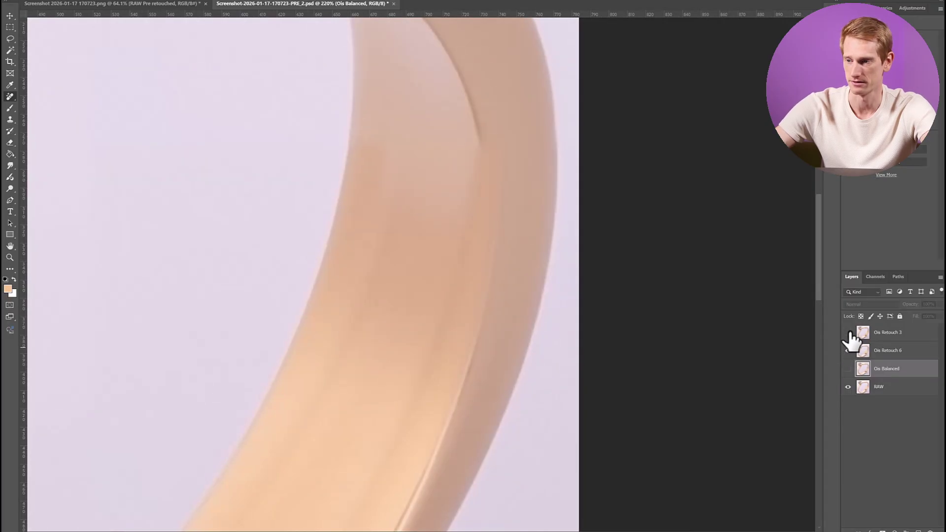
scroll(484, 272, down, 3)
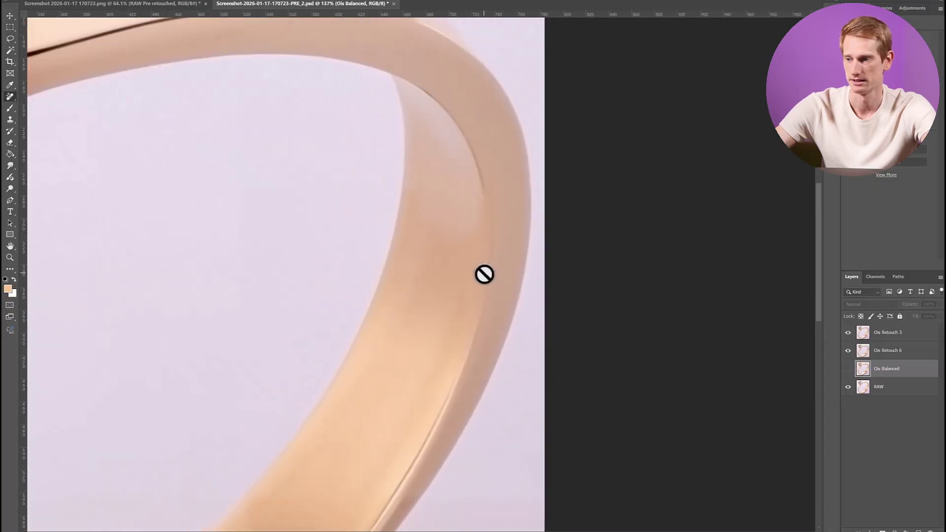
Compare the far inner curve against RAW by hiding and restoring both Ois retouch layers, including at high magnification.
click(848, 334)
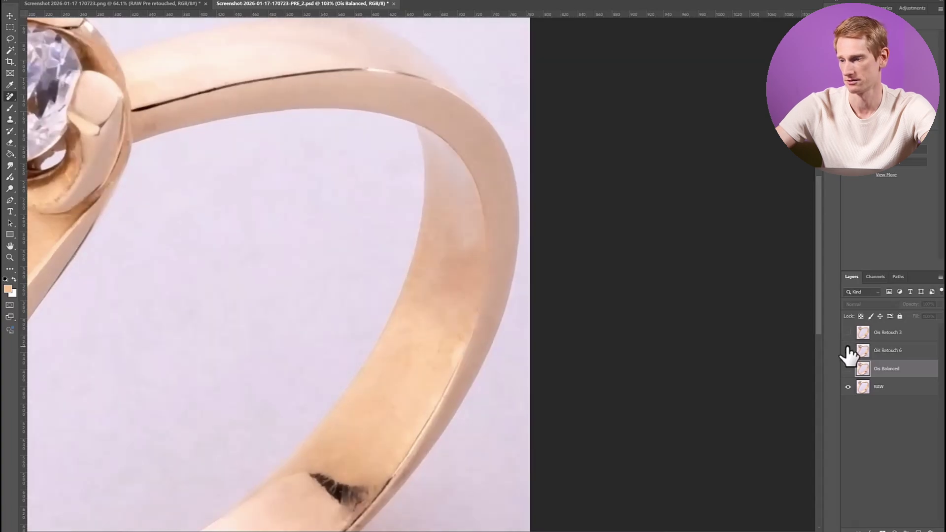
click(848, 333)
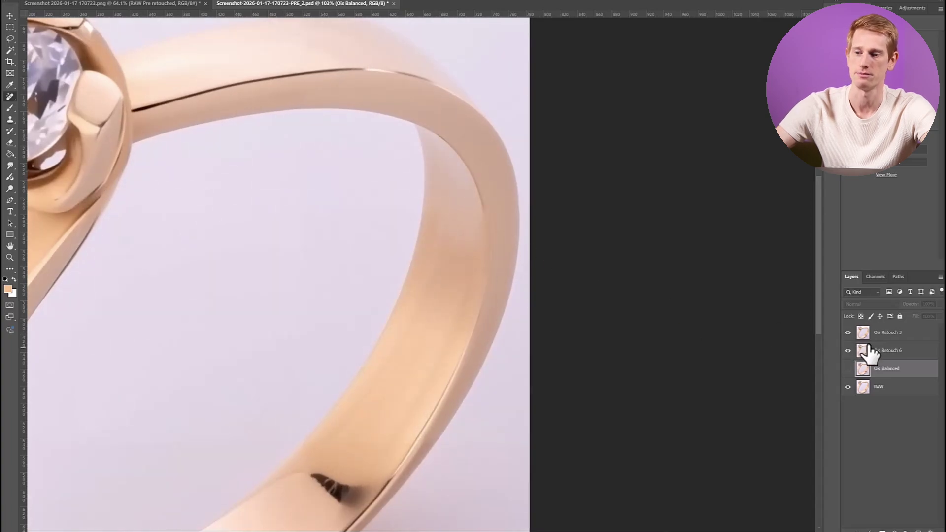
scroll(467, 273, up, 5)
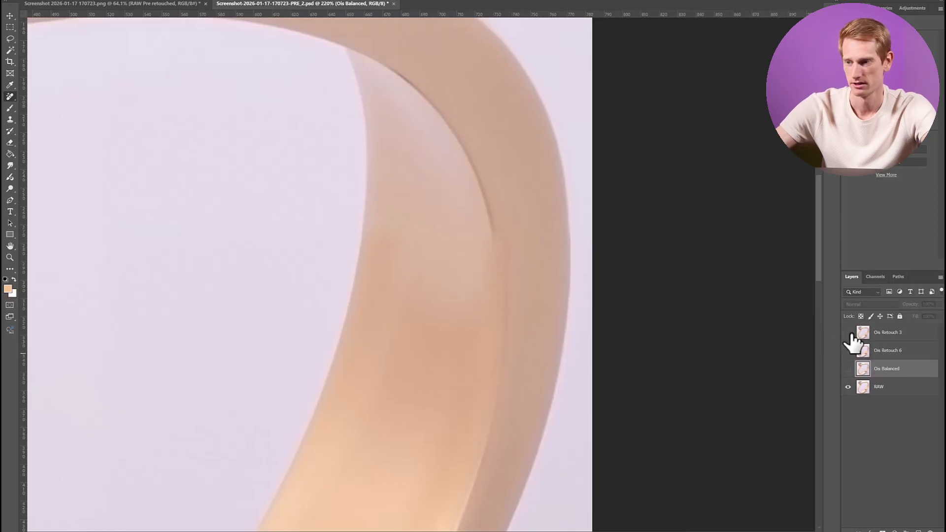
scroll(629, 334, down, 2)
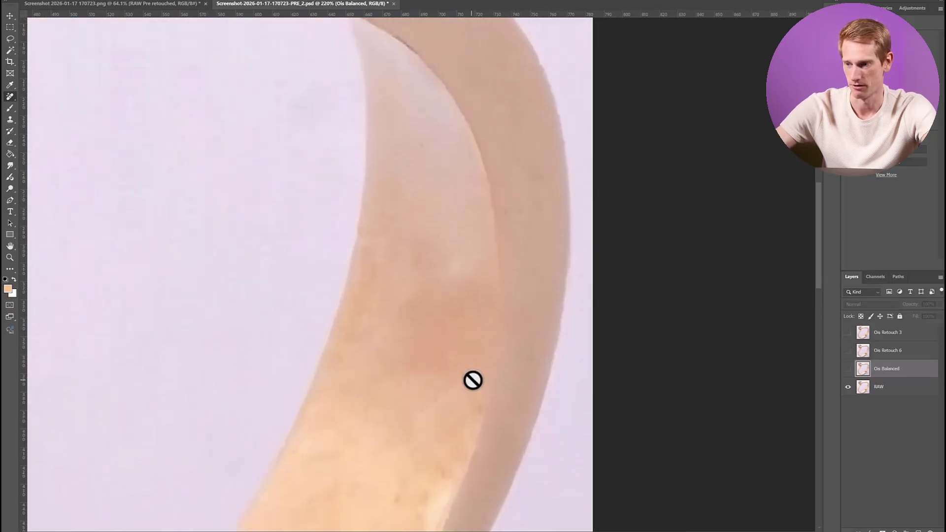
click(848, 333)
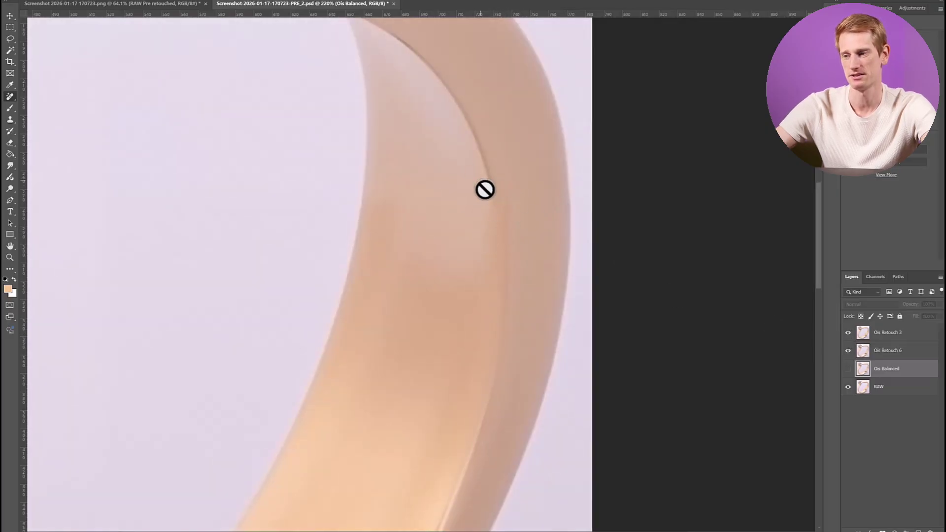
Compare the upper band's dark line and highlight with RAW and the retouched version, leaving Ois Retouch 3 shown and Ois Retouch 6 hidden.
scroll(446, 254, up, 8)
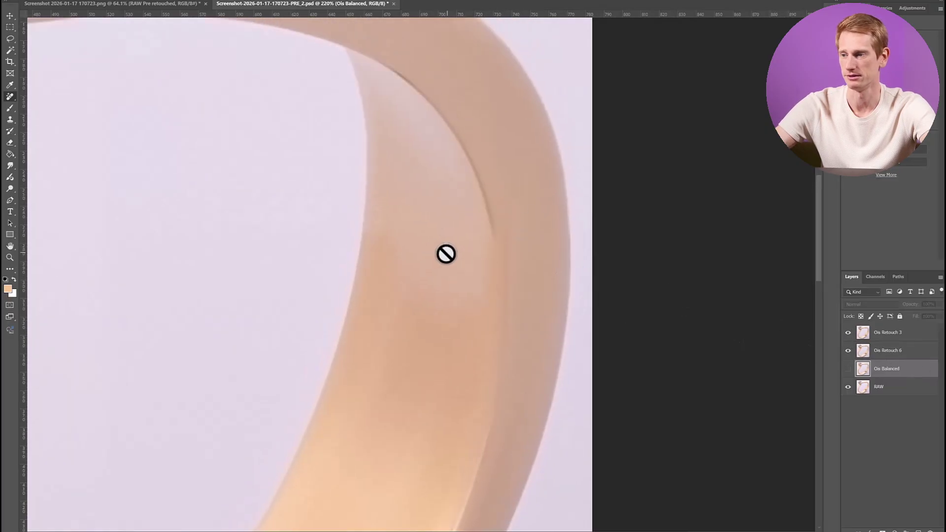
scroll(456, 263, left, 10)
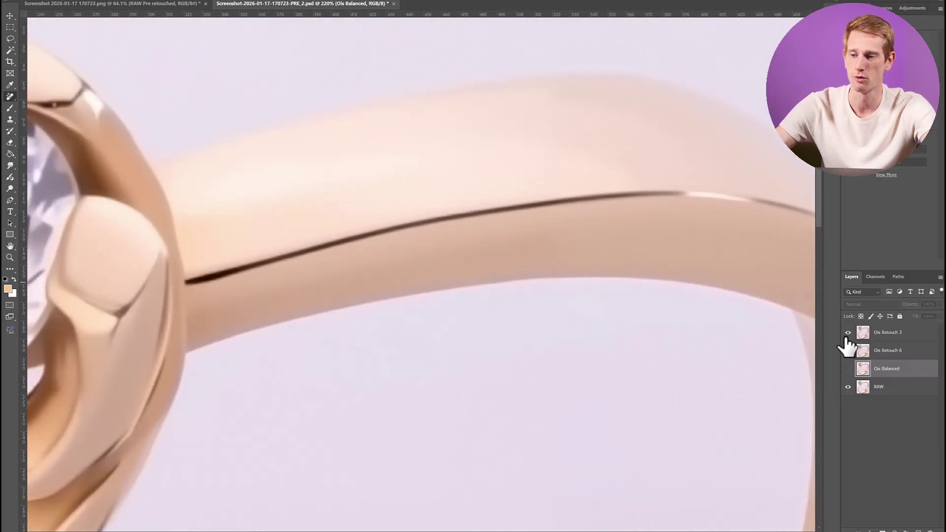
scroll(670, 212, right, 1)
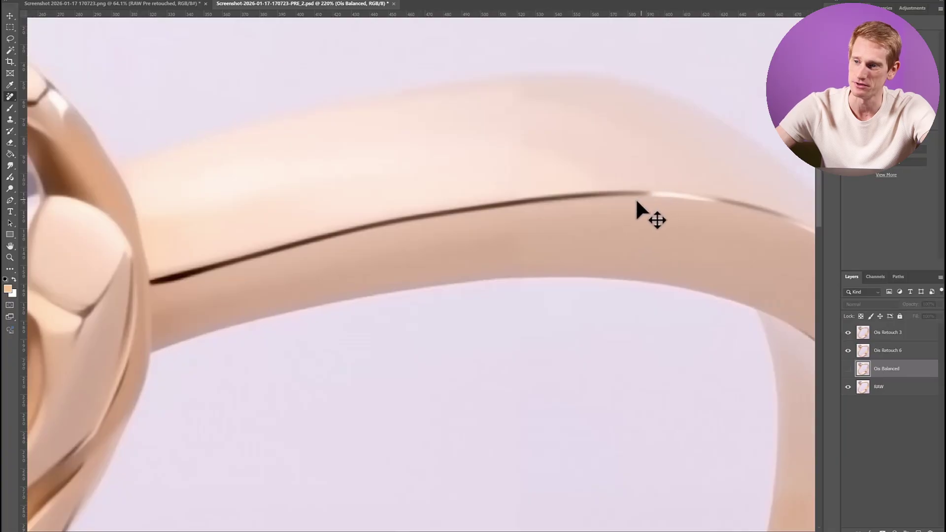
scroll(620, 207, right, 1)
scroll(606, 202, right, 3)
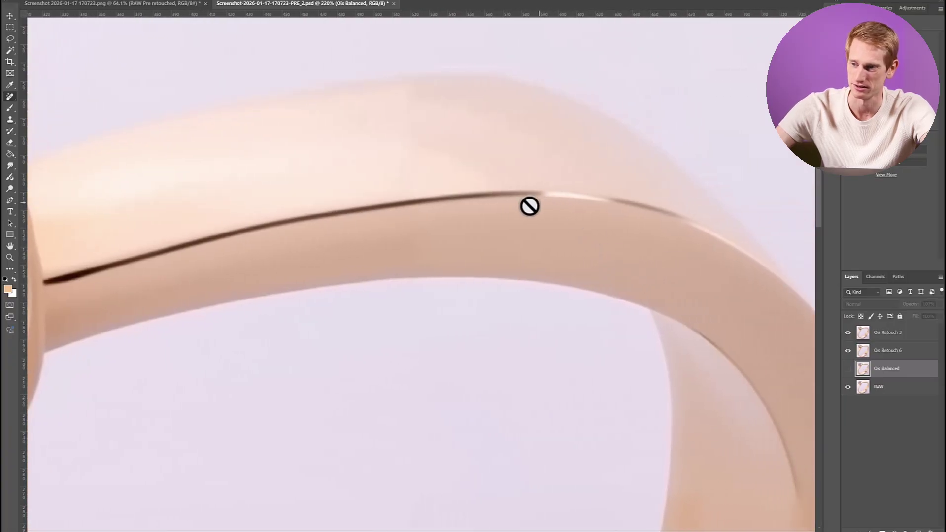
click(849, 333)
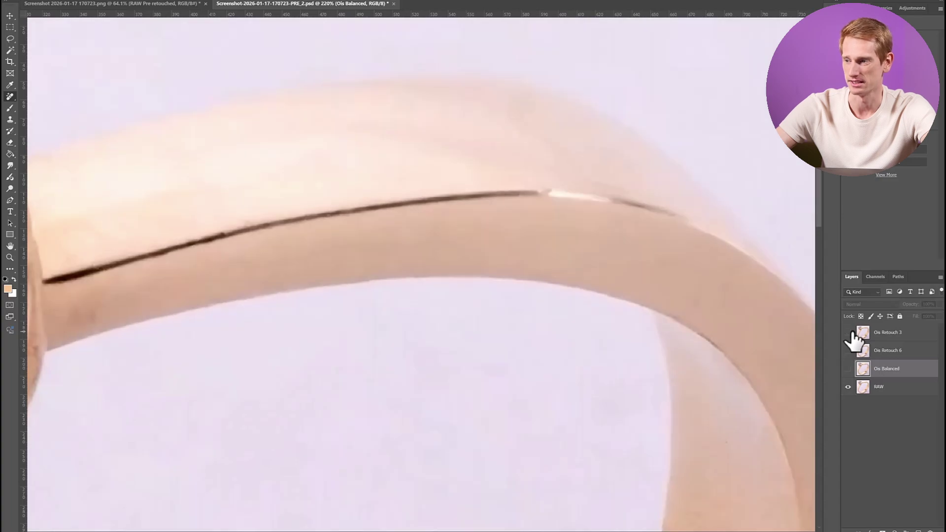
click(850, 334)
click(849, 333)
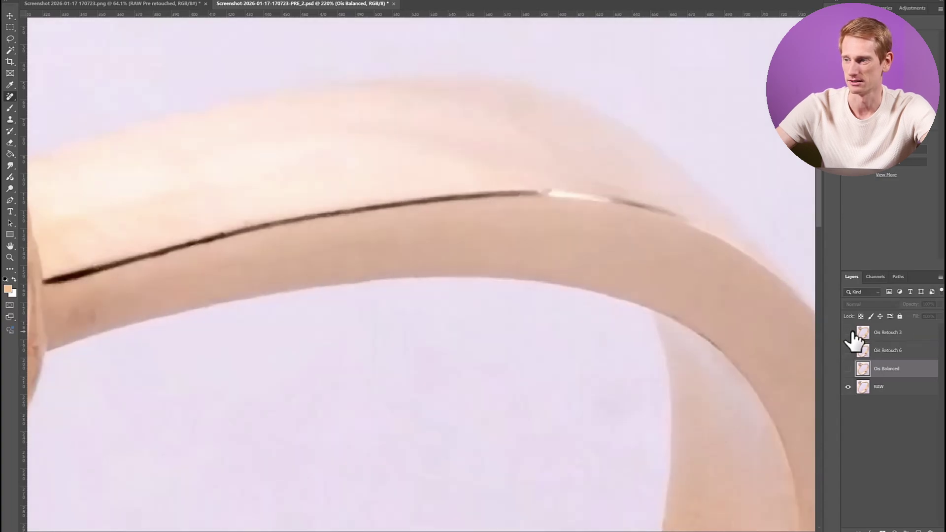
click(848, 333)
scroll(545, 227, left, 5)
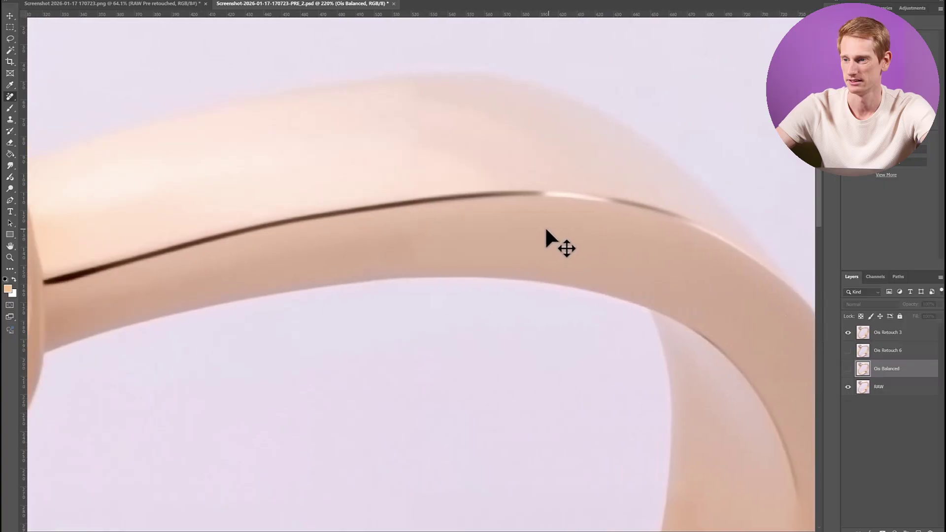
Compare the stone's facets and the prongs up close with Ois Retouch 3 hidden and shown, and view the whole ring with it visible.
scroll(398, 240, down, 5)
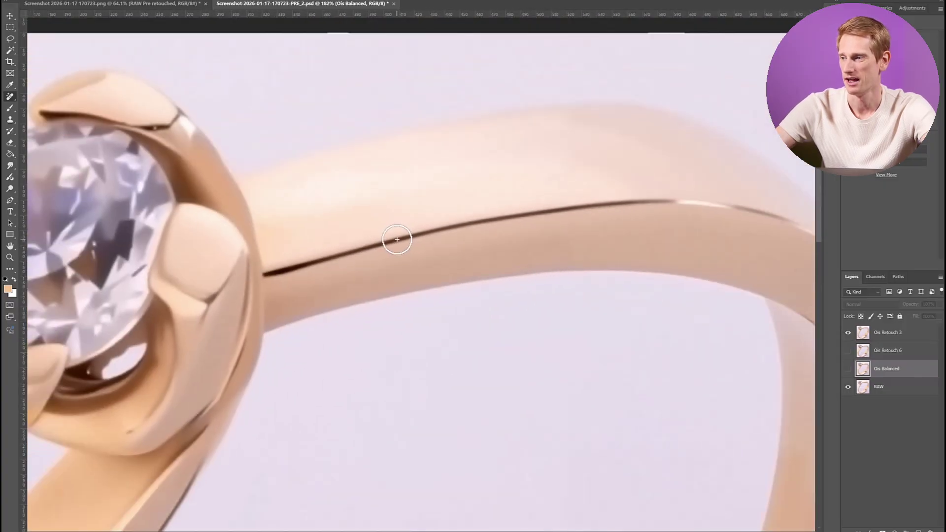
scroll(320, 148, up, 3)
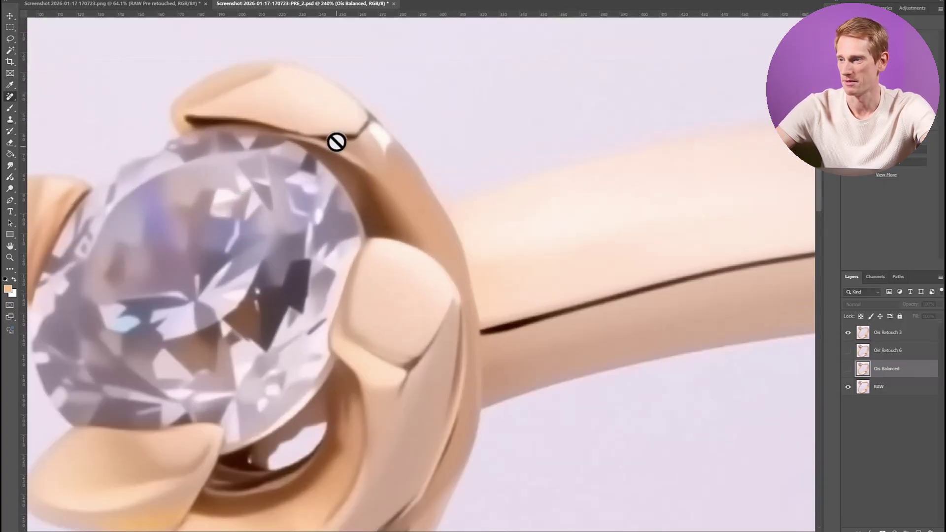
scroll(376, 339, down, 3)
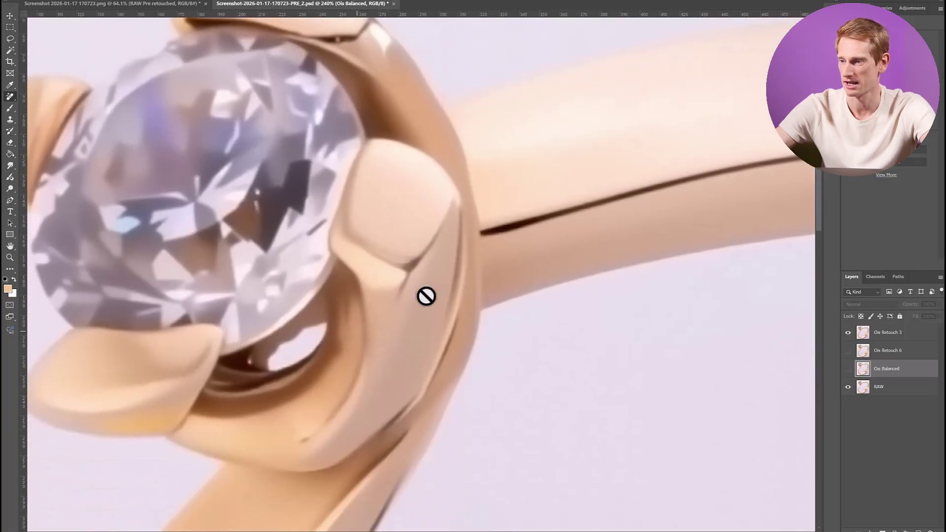
click(848, 333)
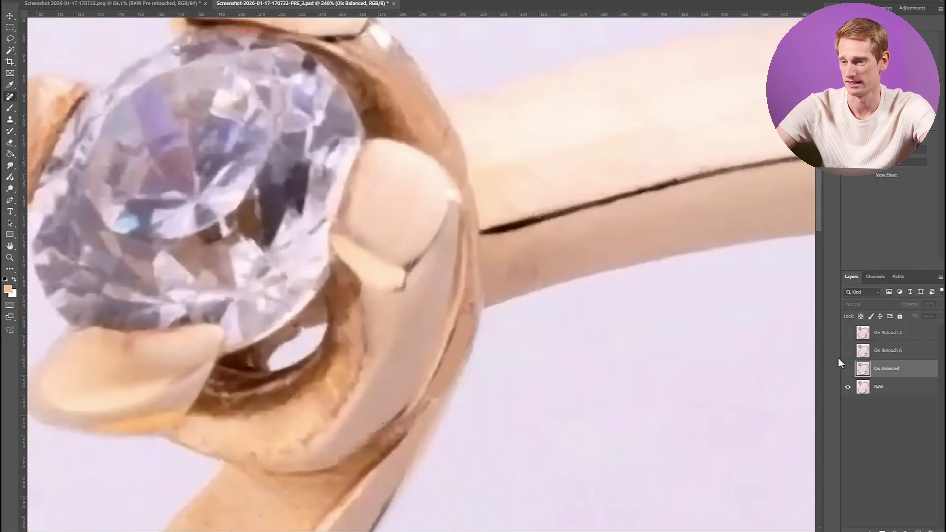
click(848, 334)
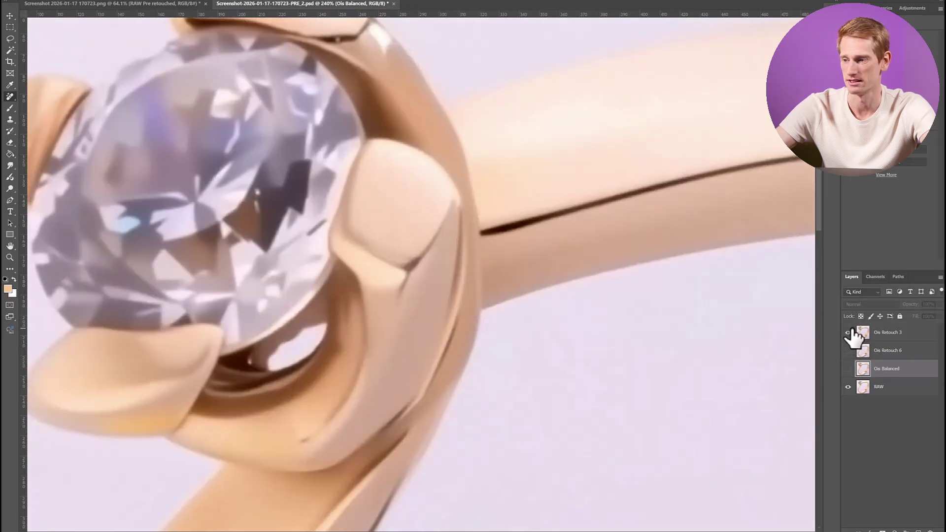
click(848, 333)
click(848, 334)
click(848, 334)
click(848, 333)
scroll(363, 321, down, 5)
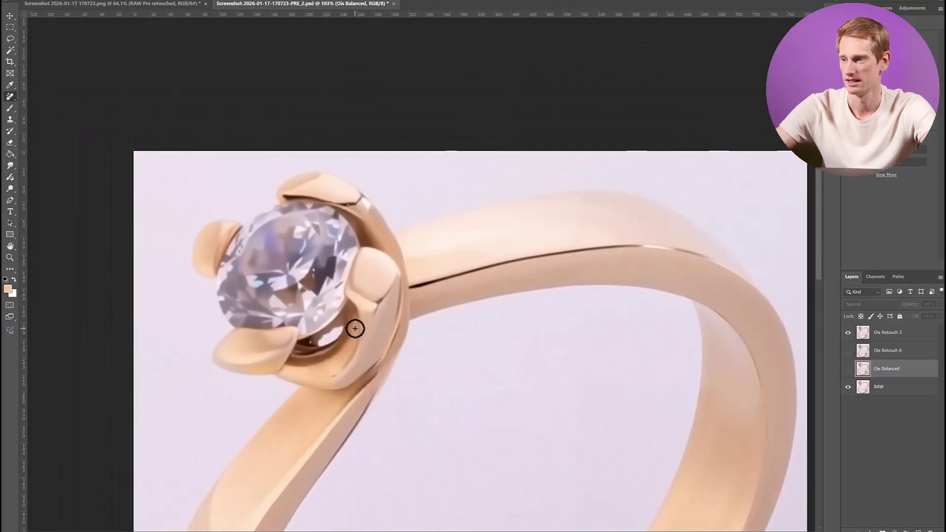
scroll(363, 332, up, 2)
scroll(352, 328, down, 3)
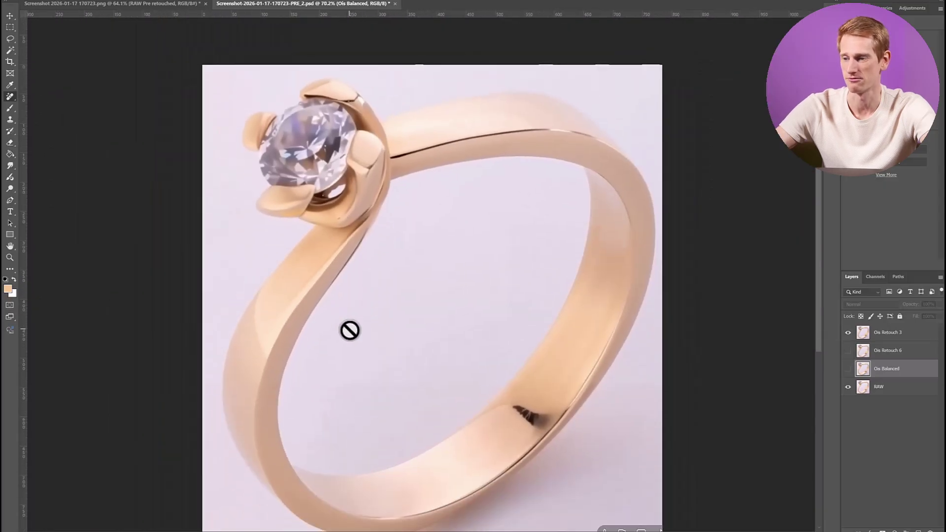
Switch to the YouTube tutorial "Basic jewelry retouching in Photoshop CC" and find the finished retouched ring near the end of the video.
scroll(352, 330, down, 1)
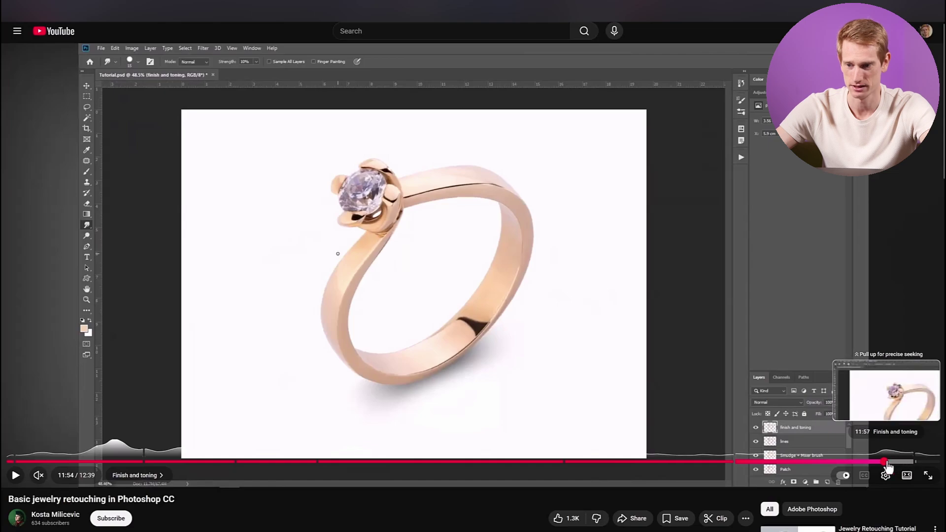
click(888, 462)
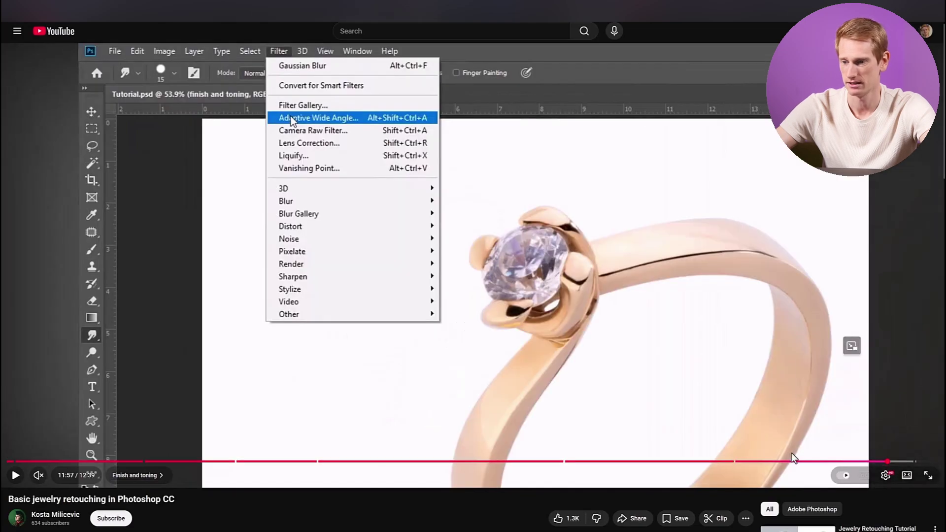
key(Left)
click(884, 462)
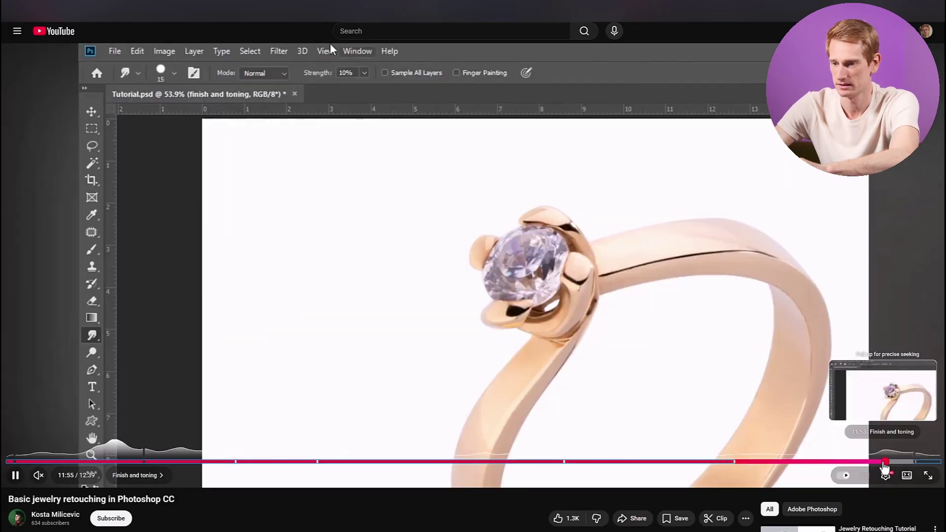
key(Left)
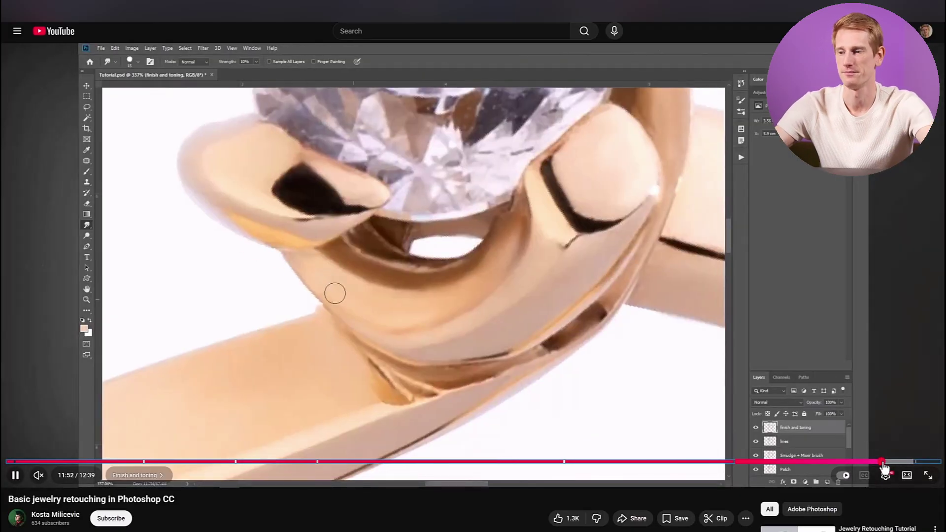
key(space)
key(space)
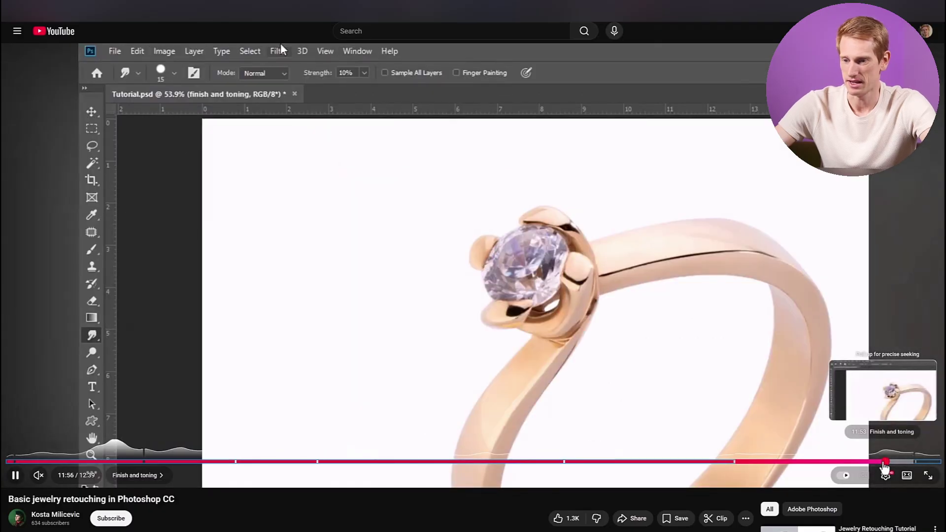
drag(886, 466, 927, 472)
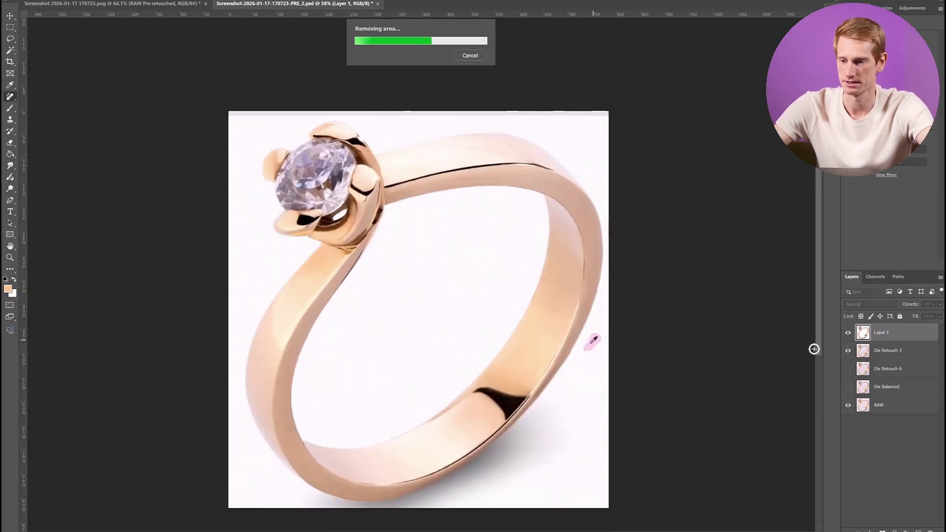
Compare the whole ring between the traditional retouch on Layer 1 and Ois Retouch 3, leaving Layer 1 hidden.
click(849, 334)
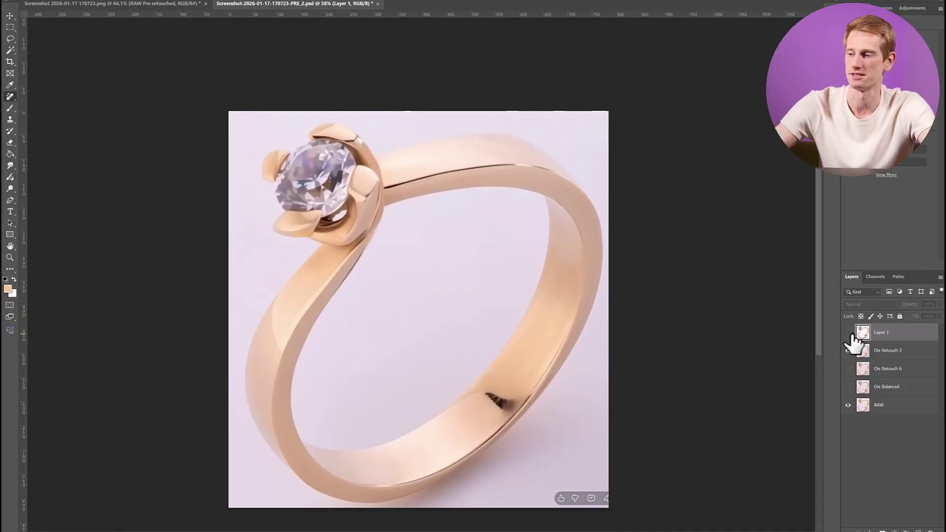
click(849, 333)
click(849, 333)
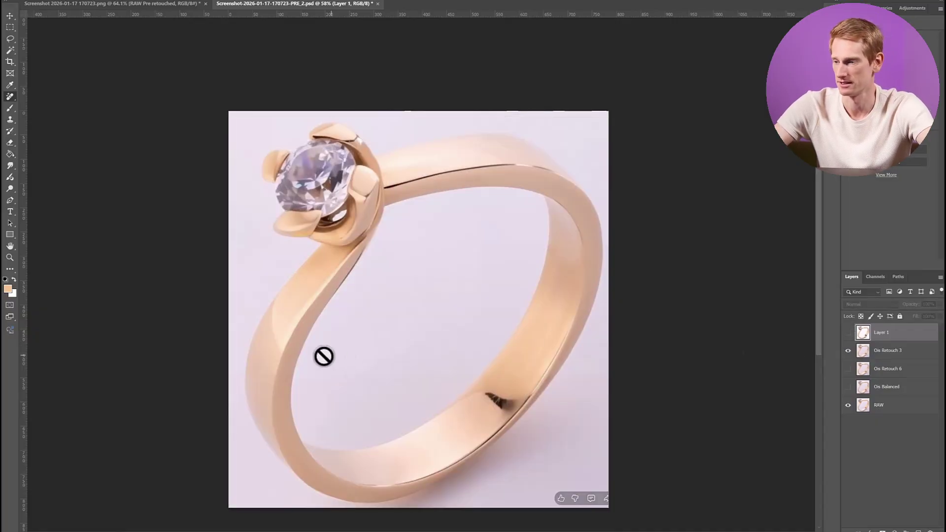
Compare the highlight and tonal transition on the curved band below the setting by repeatedly hiding and showing Layer 1, leaving it visible.
scroll(258, 330, up, 5)
scroll(303, 302, down, 2)
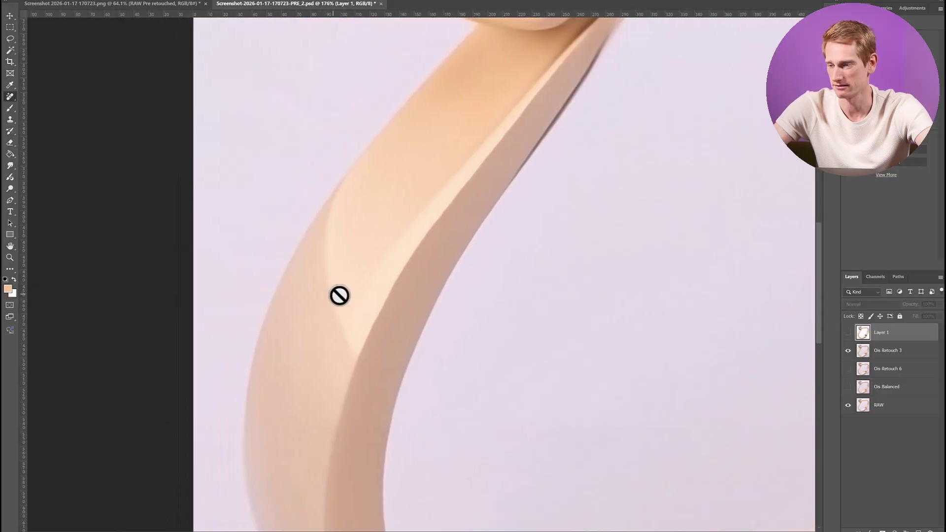
scroll(348, 282, left, 1)
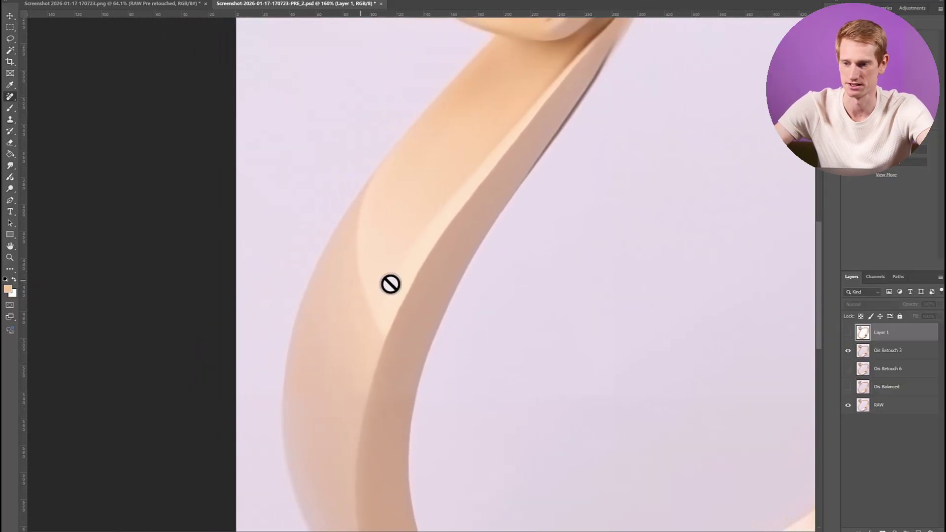
click(848, 333)
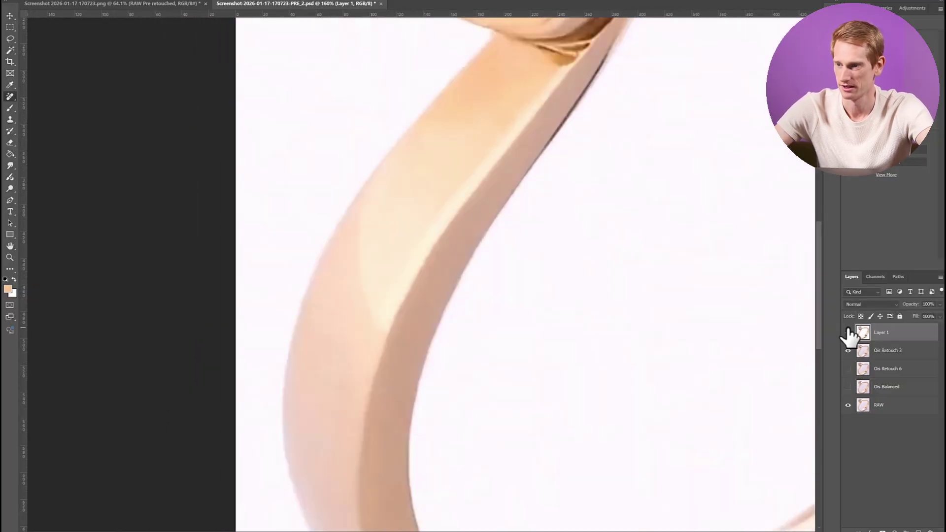
click(849, 334)
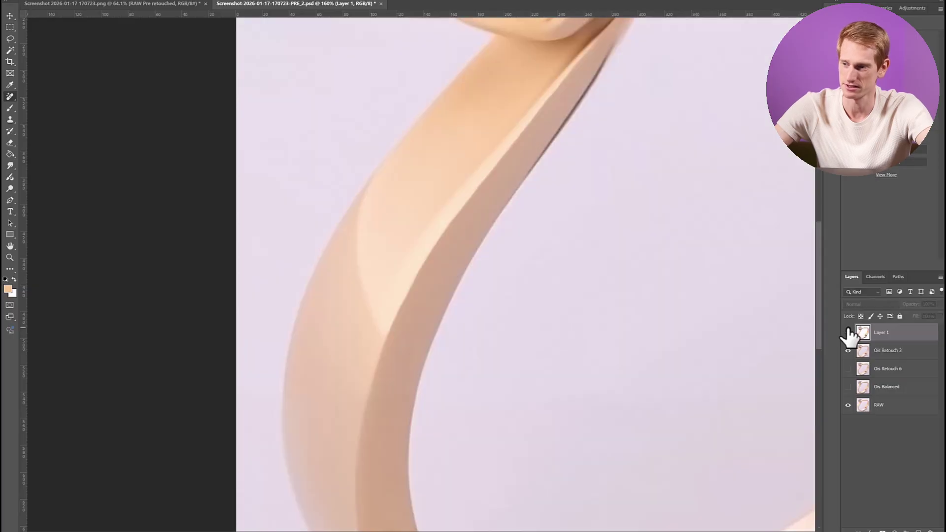
click(849, 334)
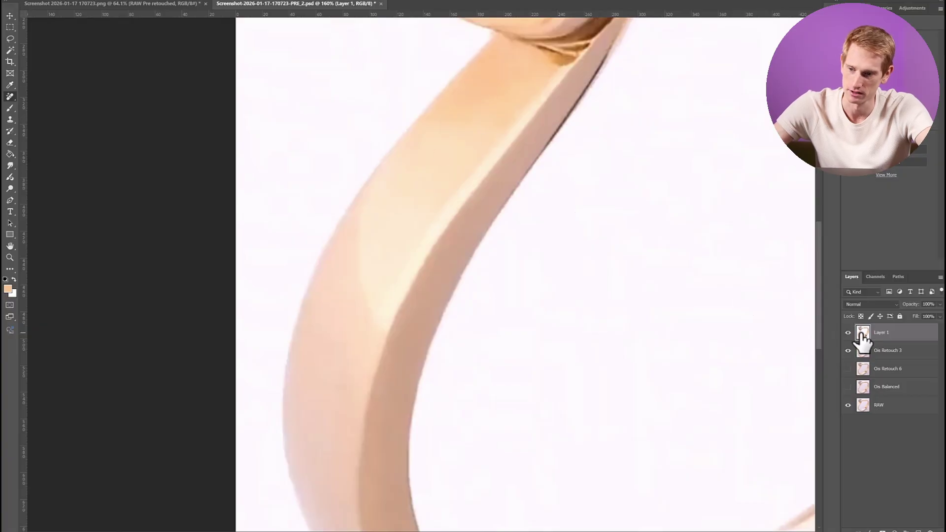
drag(848, 333, 848, 351)
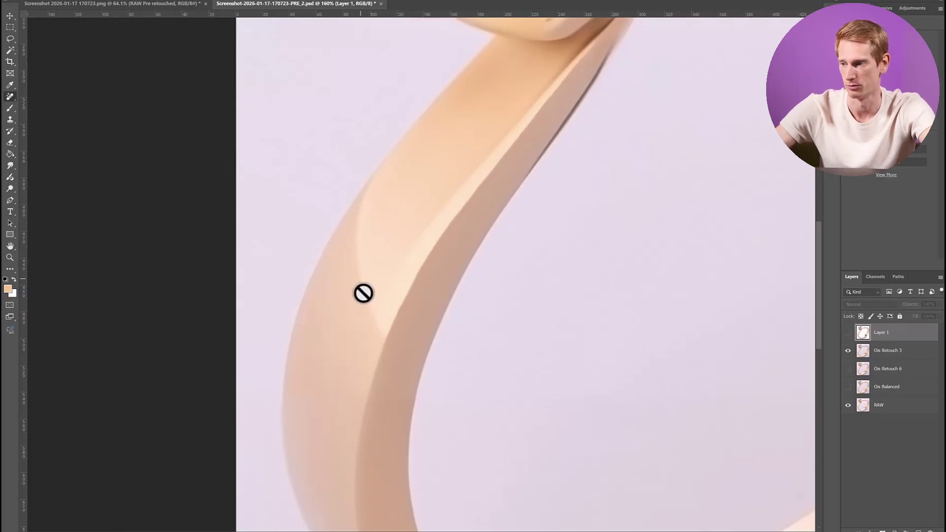
click(848, 333)
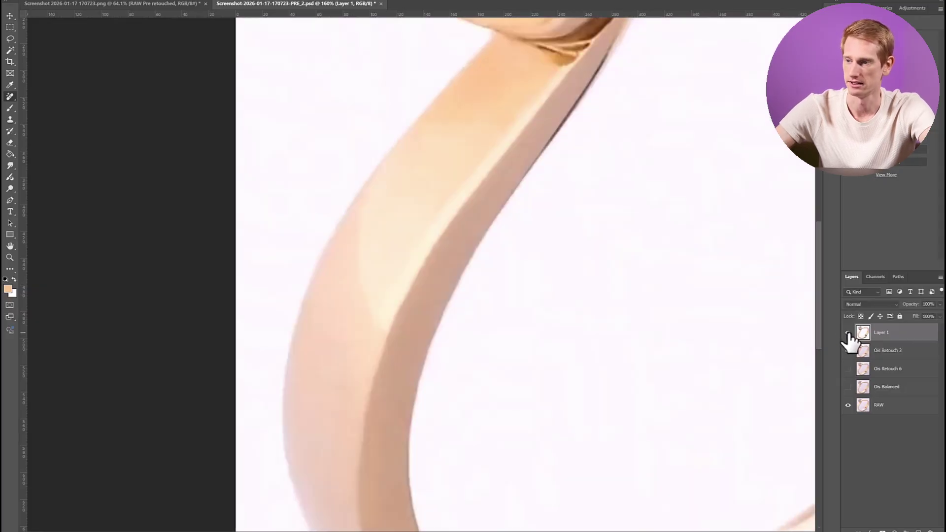
click(848, 332)
click(849, 333)
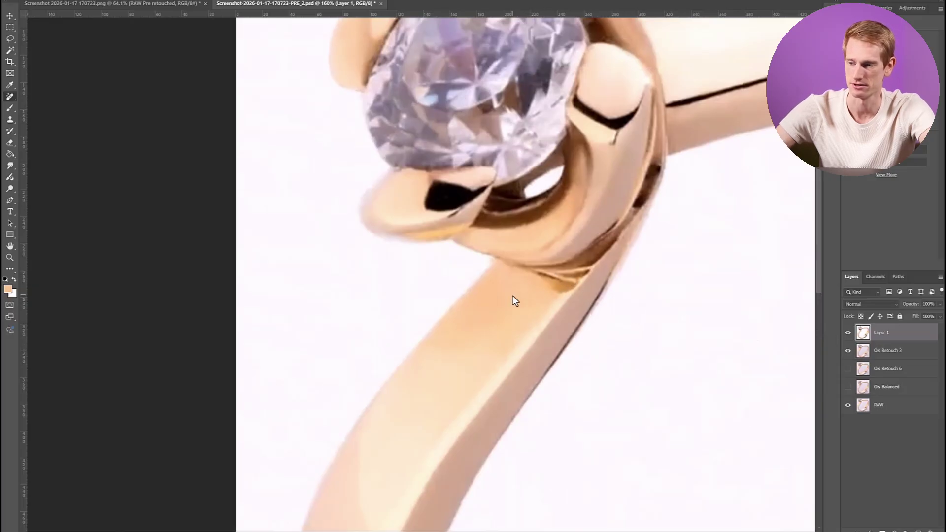
Compare the stone and prongs between Layer 1 and Ois Retouch 3, leaving Layer 1 shown.
click(849, 333)
click(848, 332)
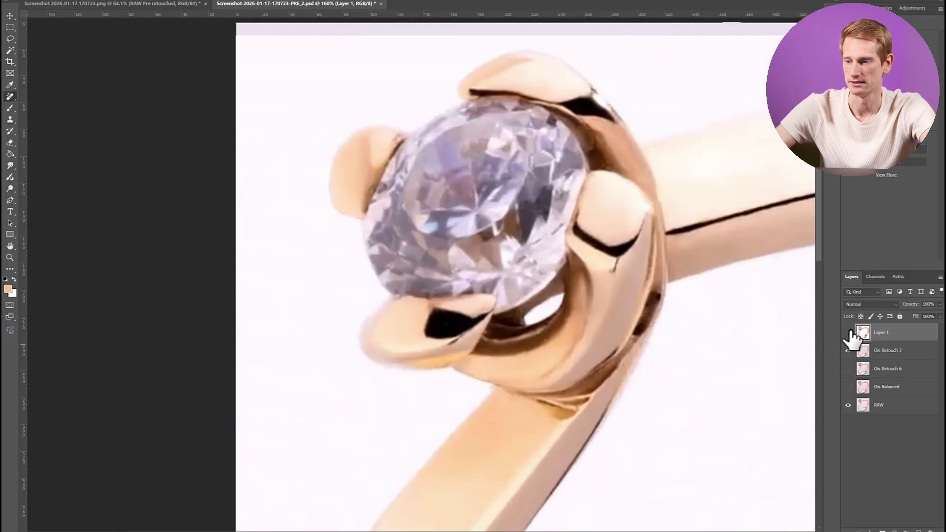
click(849, 333)
click(849, 332)
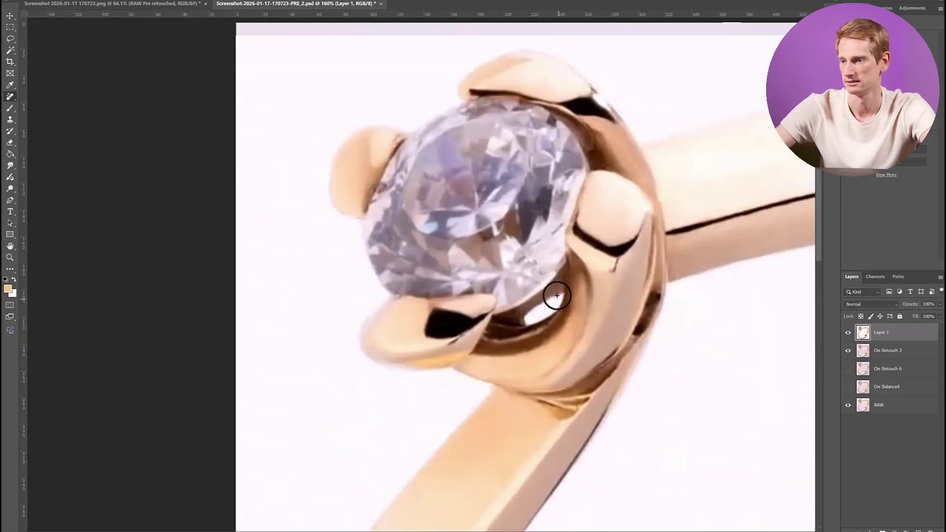
Hide Layer 1 and compare the lower band's inner edge up close between Ois Retouch 3 and RAW, leaving Ois Retouch 3 shown.
scroll(376, 297, up, 5)
scroll(373, 297, down, 2)
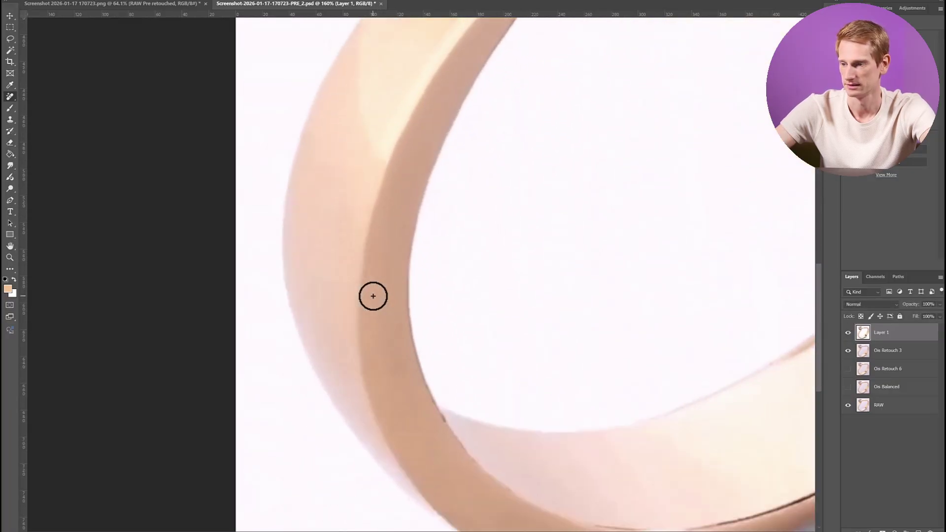
click(848, 333)
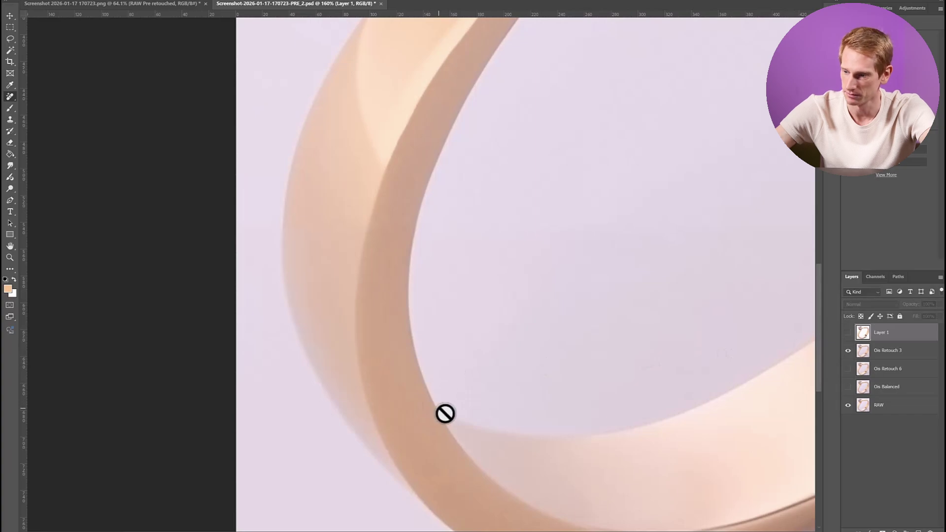
scroll(442, 423, up, 3)
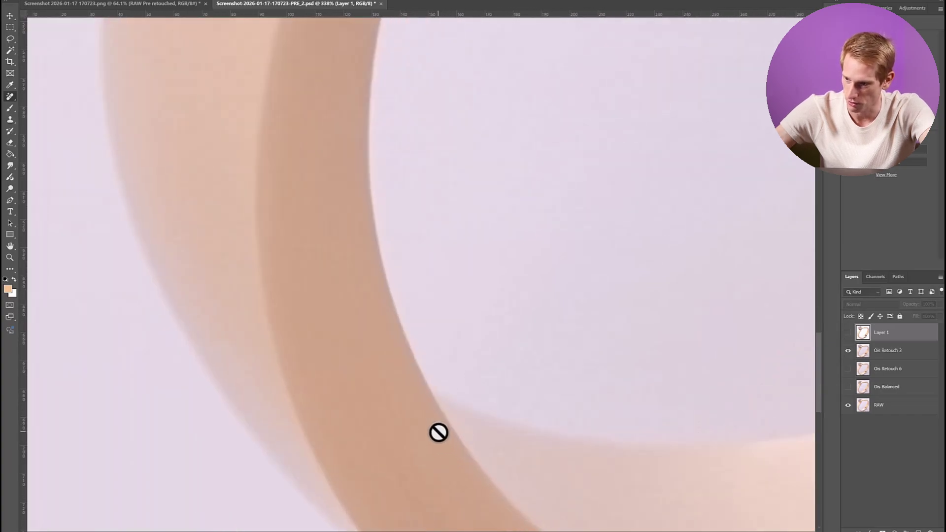
scroll(427, 387, down, 2)
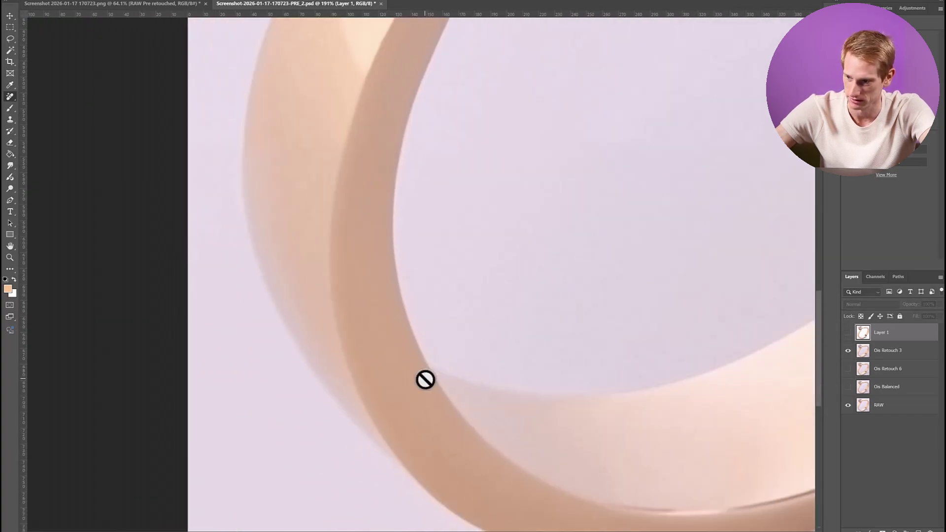
click(848, 350)
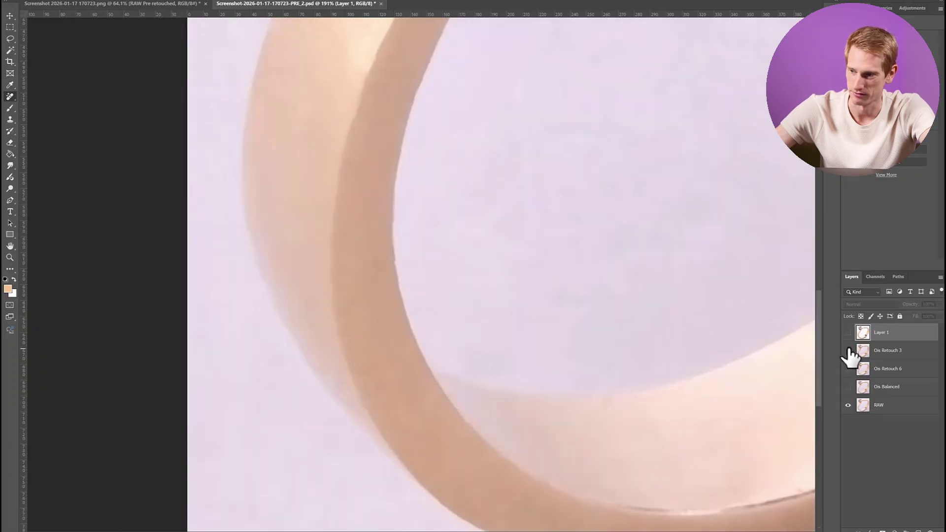
scroll(430, 340, up, 4)
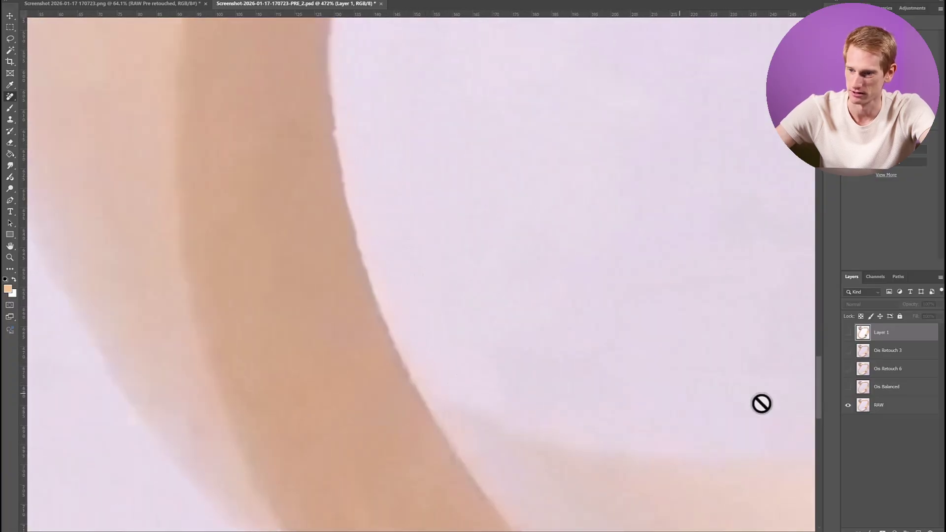
click(848, 351)
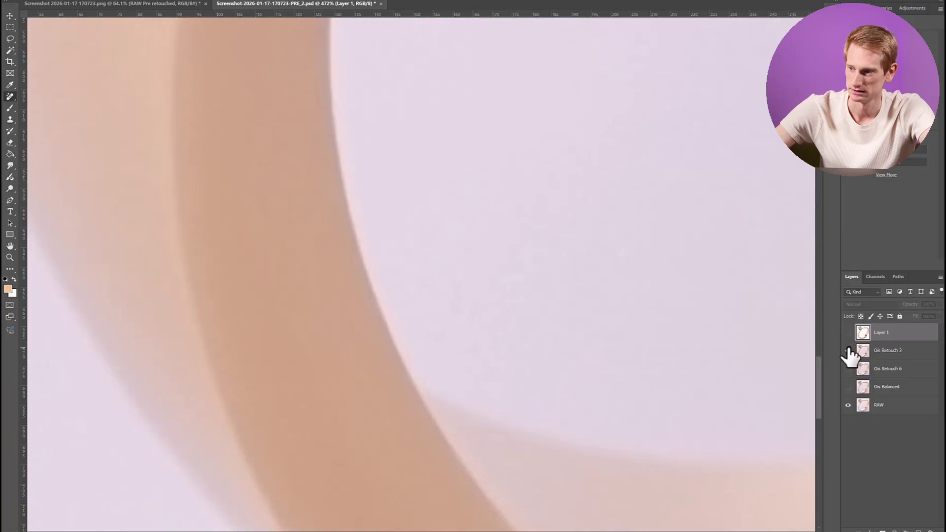
click(848, 350)
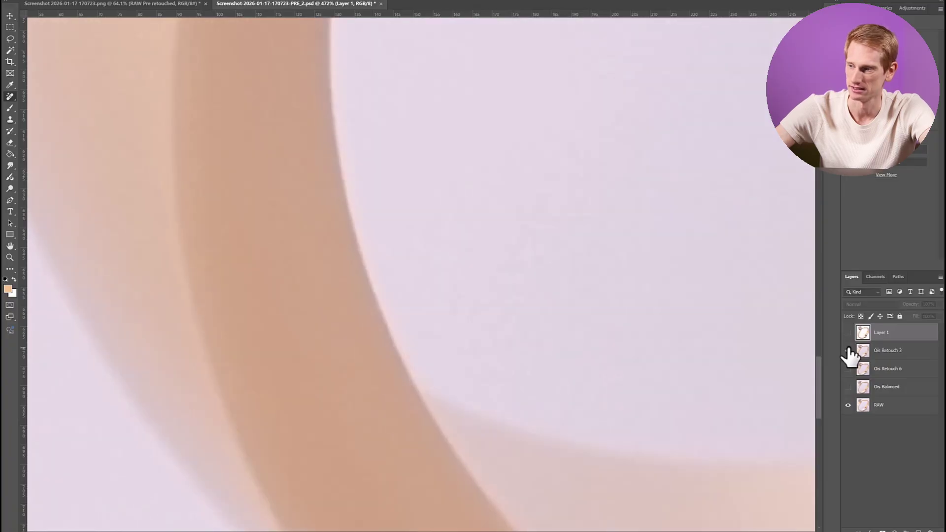
Show Layer 1 and examine the same lower inner edge of the band in the traditional retouch at high magnification.
click(848, 332)
scroll(353, 252, down, 6)
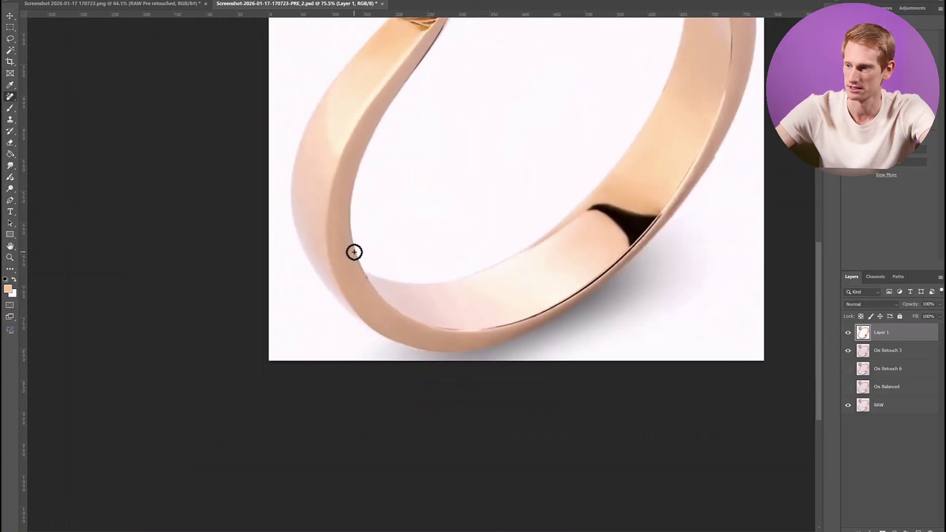
scroll(353, 250, up, 5)
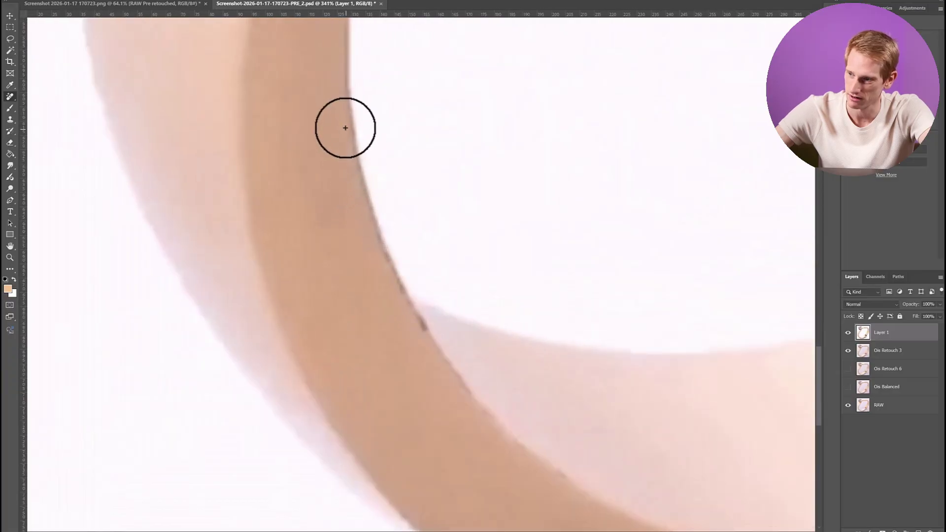
scroll(398, 316, down, 3)
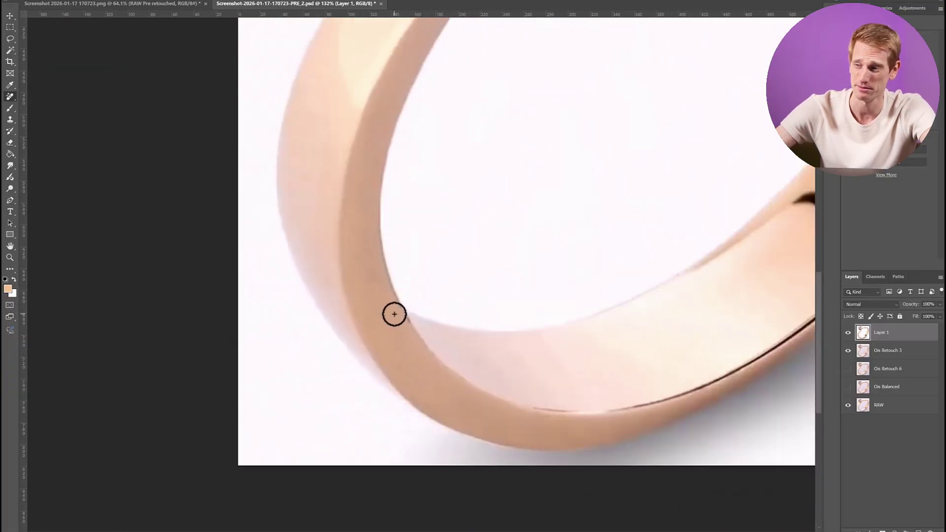
Examine the dark reflection and thin edge line inside the lower band on Layer 1, and compare them with Ois Retouch 3.
scroll(380, 315, down, 3)
scroll(379, 316, right, 3)
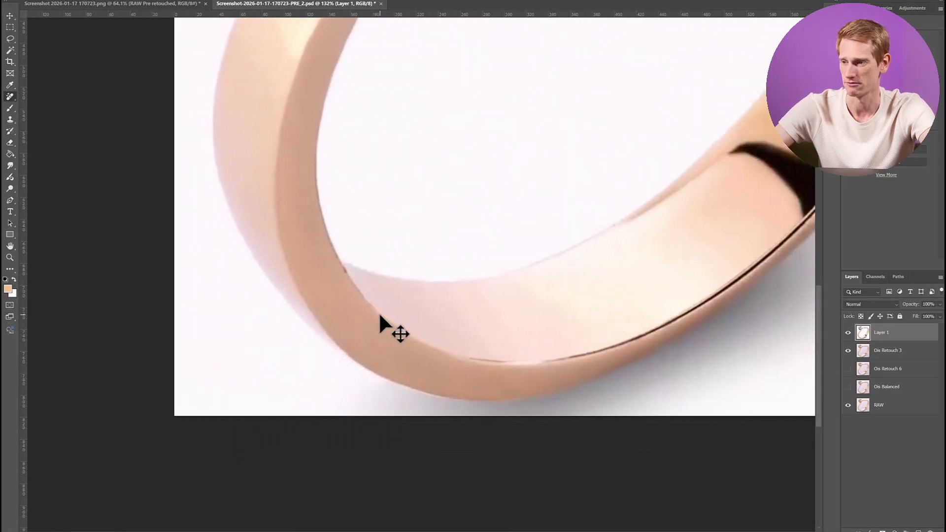
scroll(379, 316, right, 10)
scroll(527, 296, up, 2)
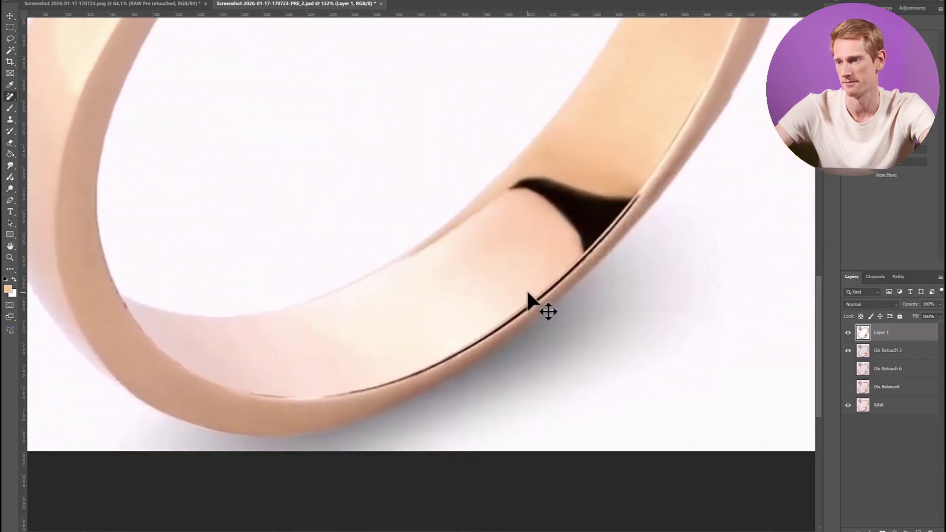
scroll(527, 291, up, 1)
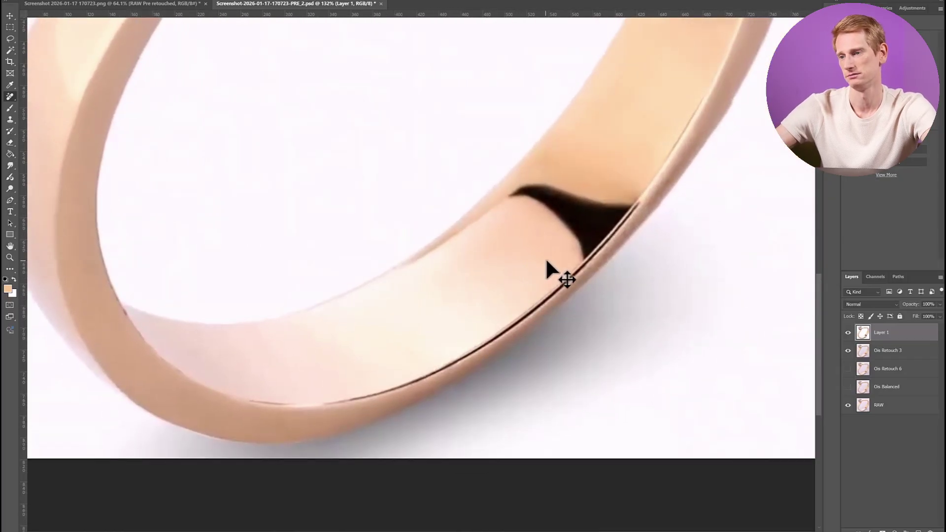
scroll(547, 262, up, 4)
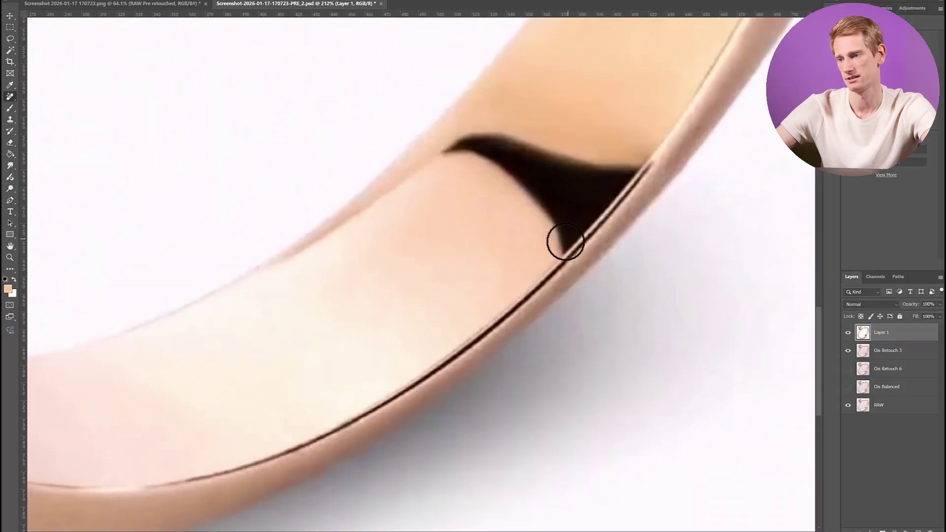
drag(396, 370, 444, 349)
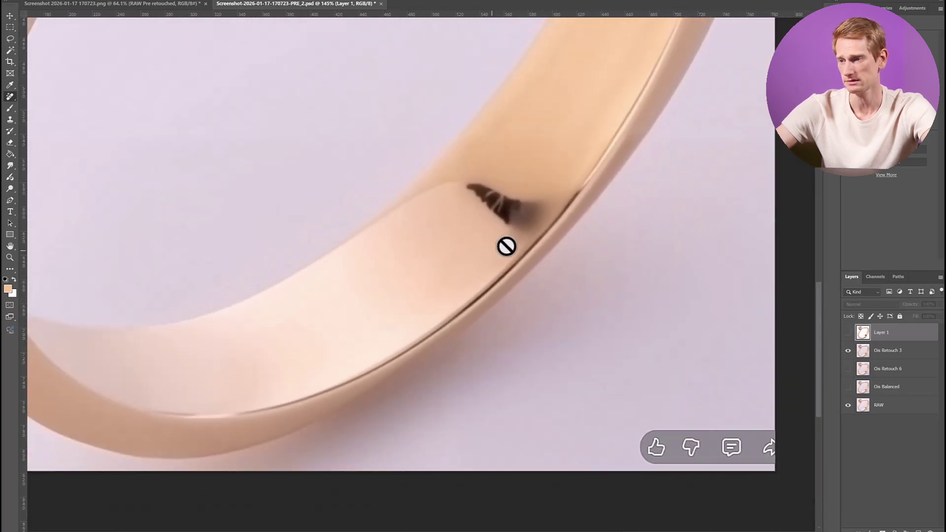
On Ois Retouch 3, paint the patchy dark reflection inside the lower band solid dark brown with the Brush tool, extending it to the edge line.
click(9, 109)
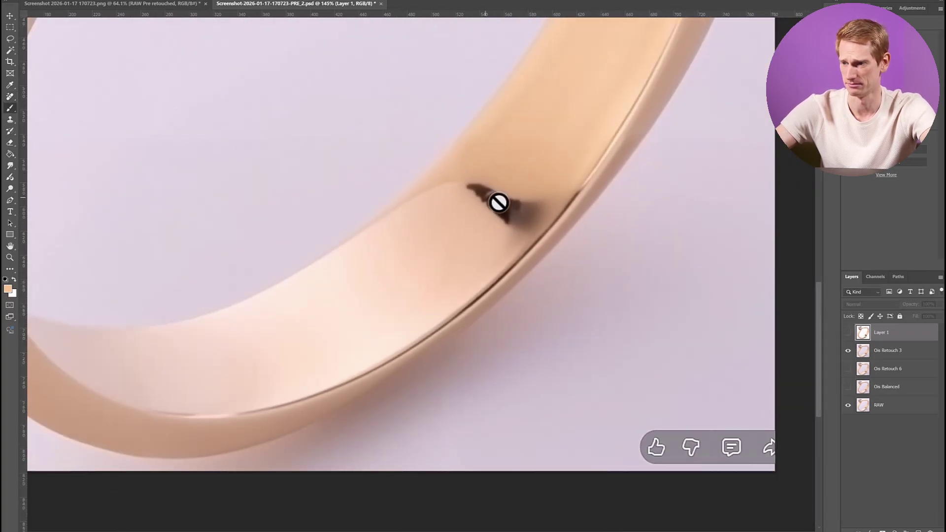
key(d)
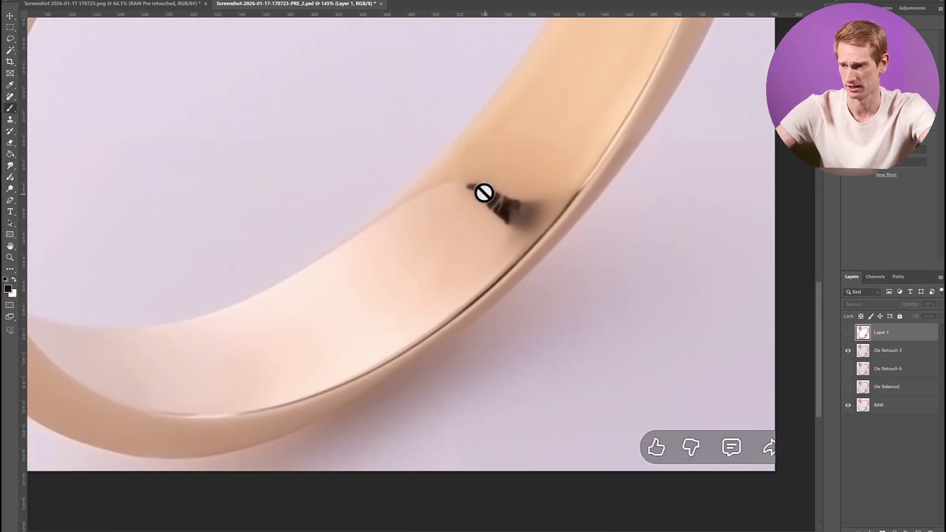
click(898, 351)
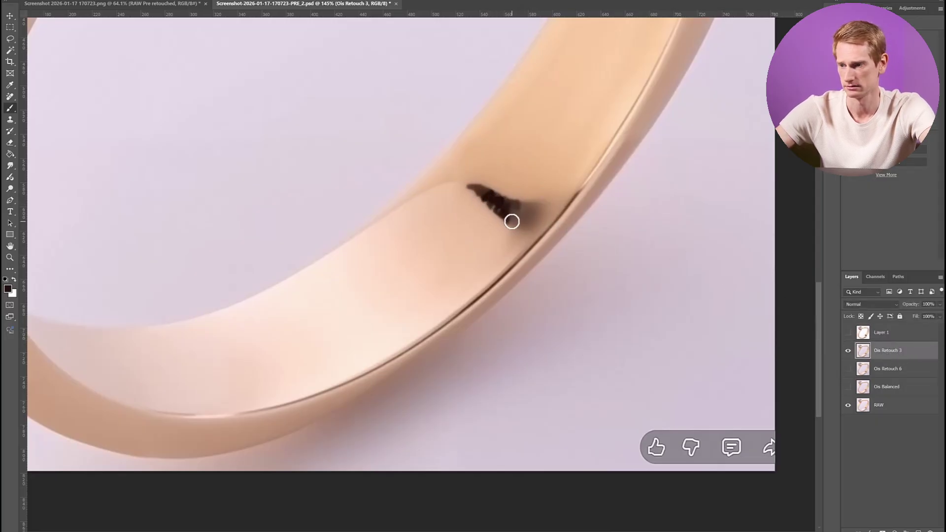
scroll(490, 205, up, 5)
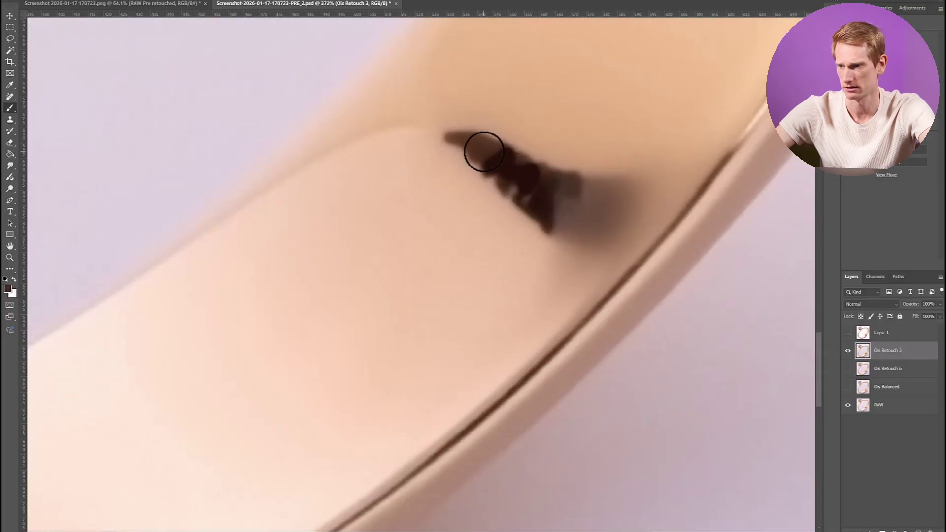
mouse_move(504, 153)
mouse_down()
mouse_move(559, 183)
mouse_move(487, 164)
mouse_move(550, 204)
mouse_move(524, 181)
mouse_move(607, 259)
mouse_move(549, 227)
mouse_move(614, 268)
mouse_move(539, 179)
mouse_move(694, 191)
mouse_move(626, 259)
mouse_move(557, 203)
mouse_move(595, 227)
mouse_move(595, 217)
mouse_move(619, 224)
mouse_move(619, 240)
mouse_move(669, 198)
mouse_move(612, 238)
mouse_move(619, 244)
mouse_move(656, 204)
mouse_move(600, 200)
mouse_move(619, 212)
mouse_move(594, 212)
mouse_move(625, 212)
mouse_up()
Smooth the ragged outline of the dark brown reflection and define its pointed tip with further brush strokes.
scroll(526, 222, down, 6)
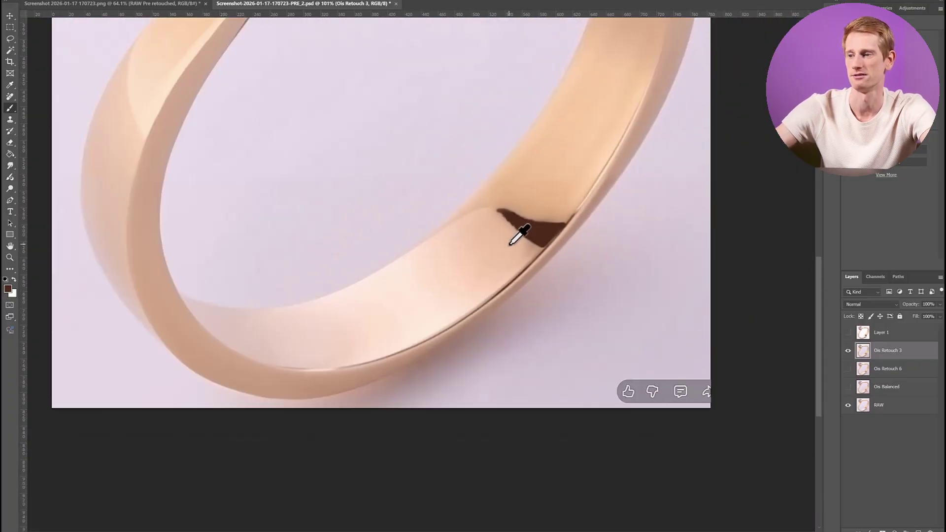
scroll(482, 185, up, 6)
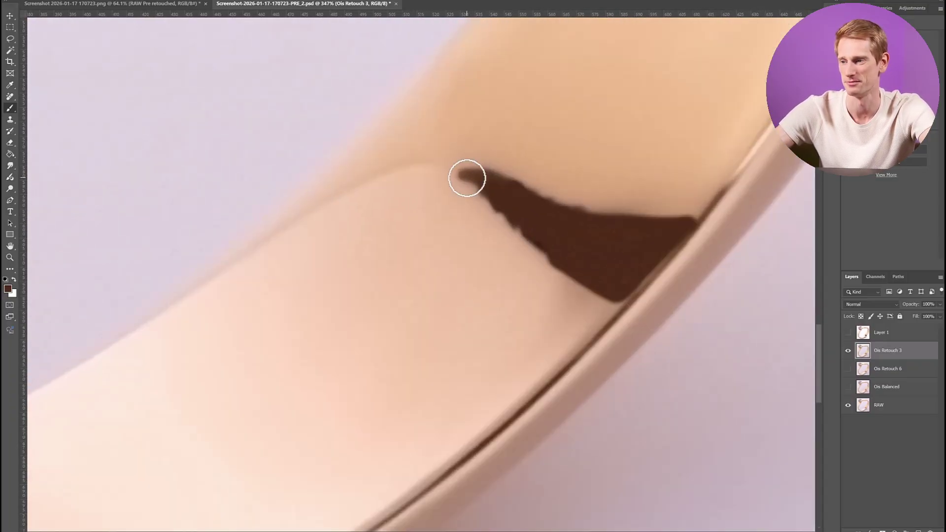
mouse_move(585, 277)
mouse_down()
mouse_move(595, 283)
mouse_move(551, 254)
mouse_move(604, 287)
mouse_up()
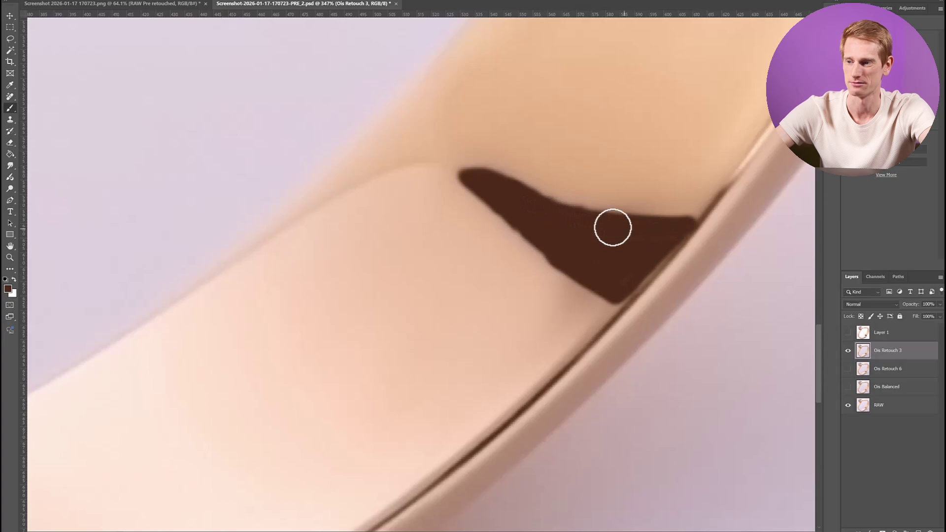
Compare the repainted reflection on Ois Retouch 3 with the one on Layer 1, leaving Layer 1 hidden.
scroll(516, 239, down, 8)
scroll(503, 278, up, 2)
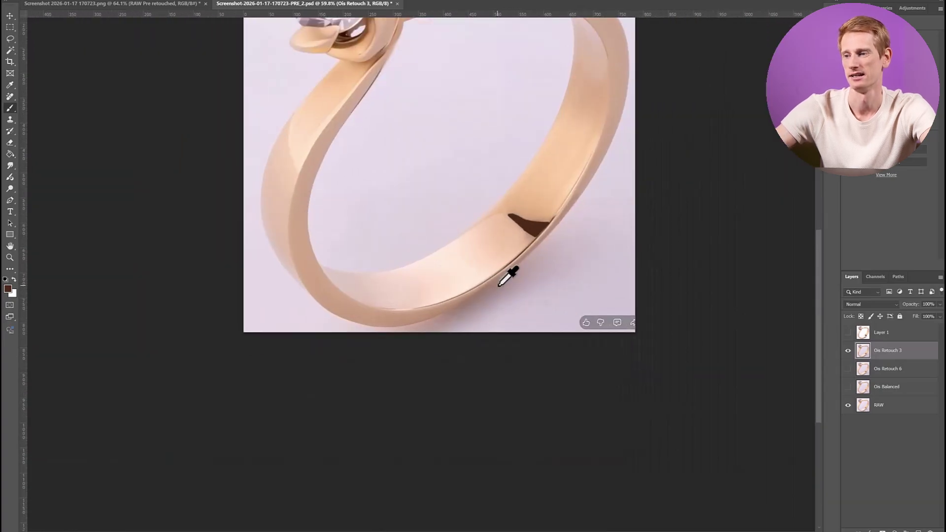
click(848, 333)
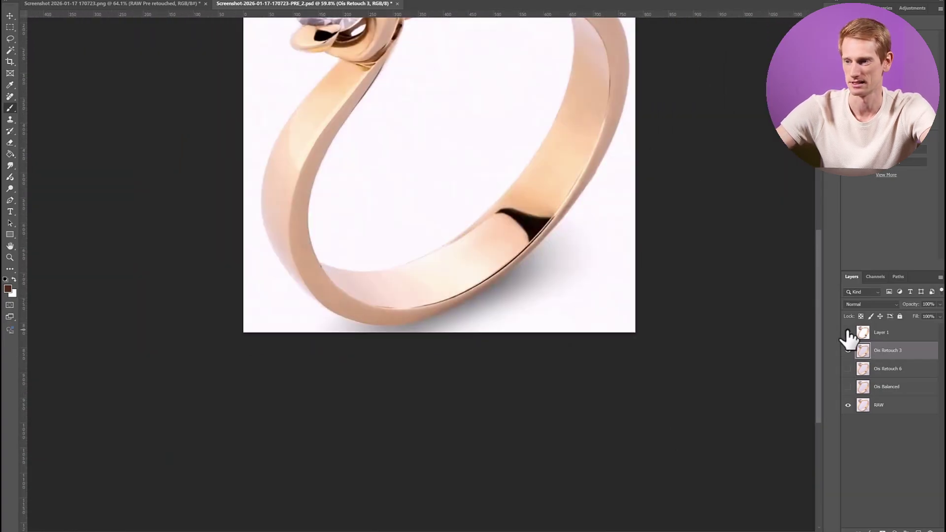
click(848, 333)
click(848, 333)
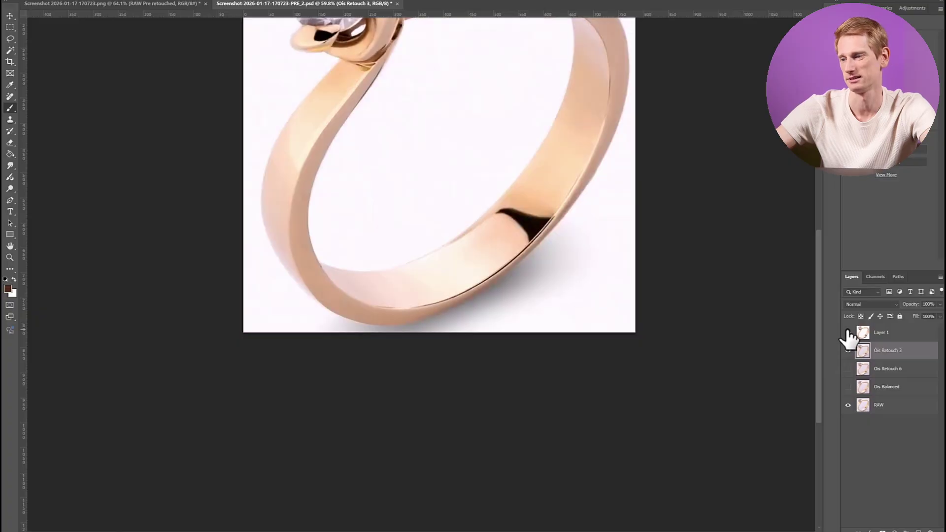
click(848, 333)
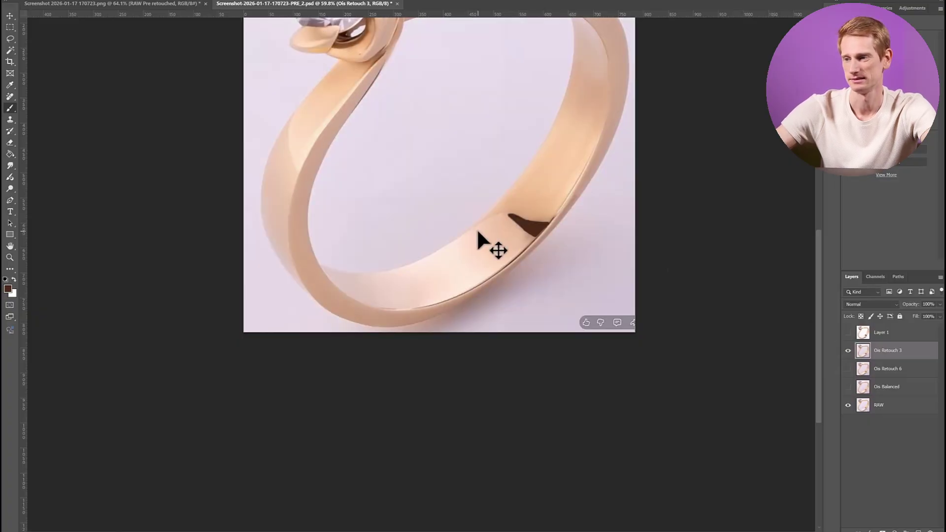
Compare the thin inner edge line along the band's outer curve between Layer 1 and Ois Retouch 3 up close, leaving Layer 1 hidden.
scroll(488, 225, right, 2)
scroll(515, 223, left, 2)
scroll(517, 227, right, 5)
scroll(483, 222, down, 6)
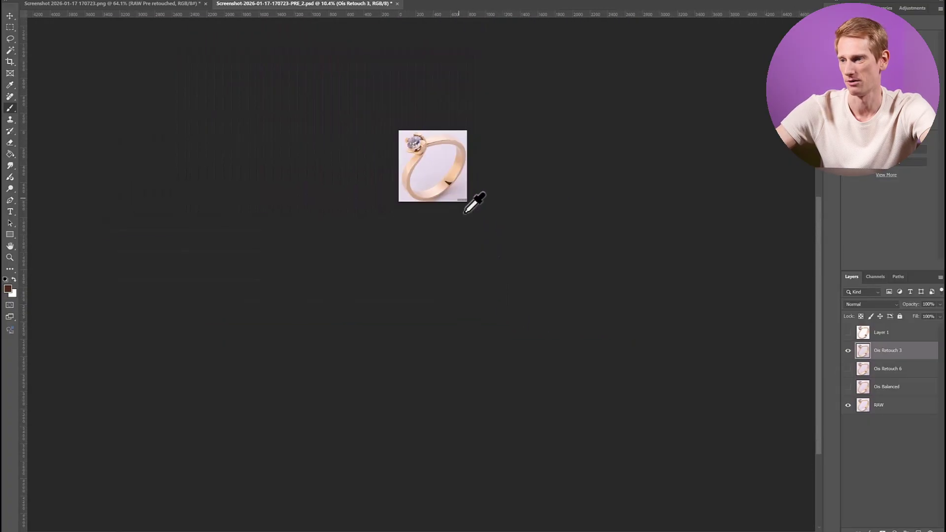
scroll(466, 212, up, 8)
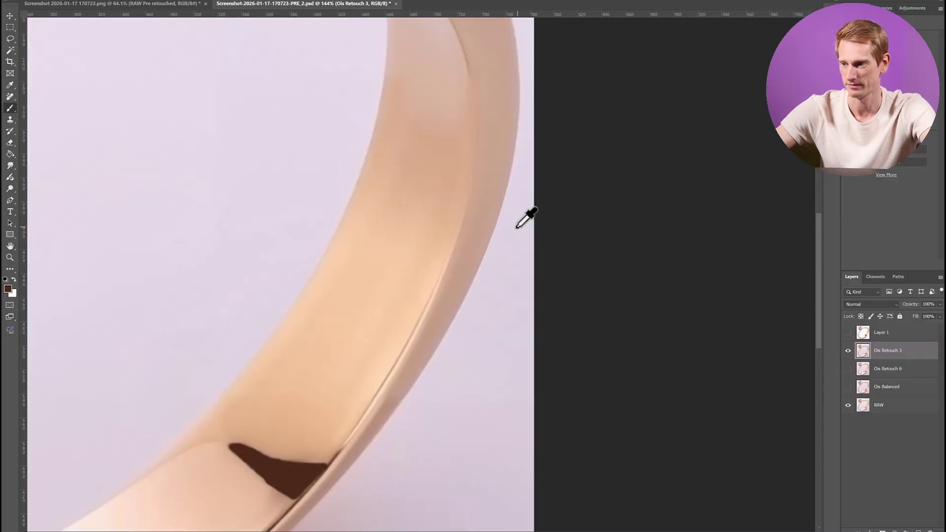
scroll(527, 218, down, 3)
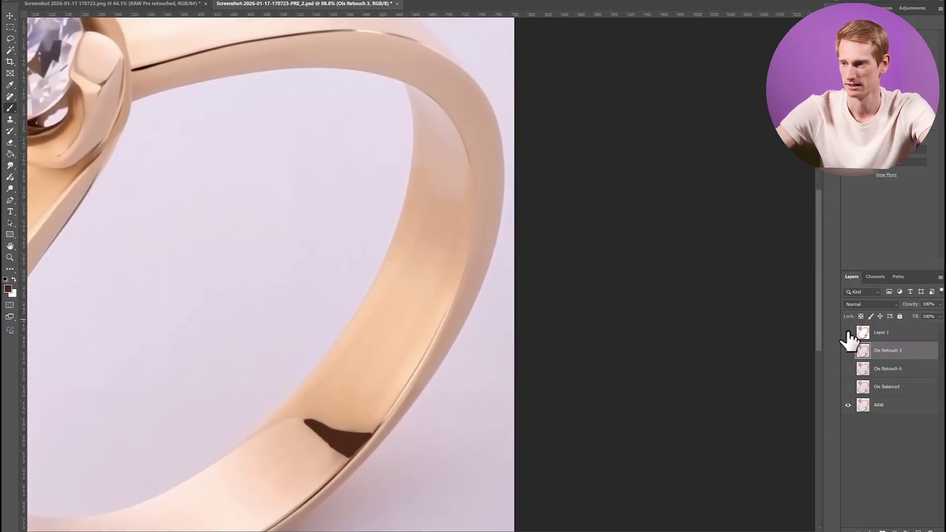
click(847, 333)
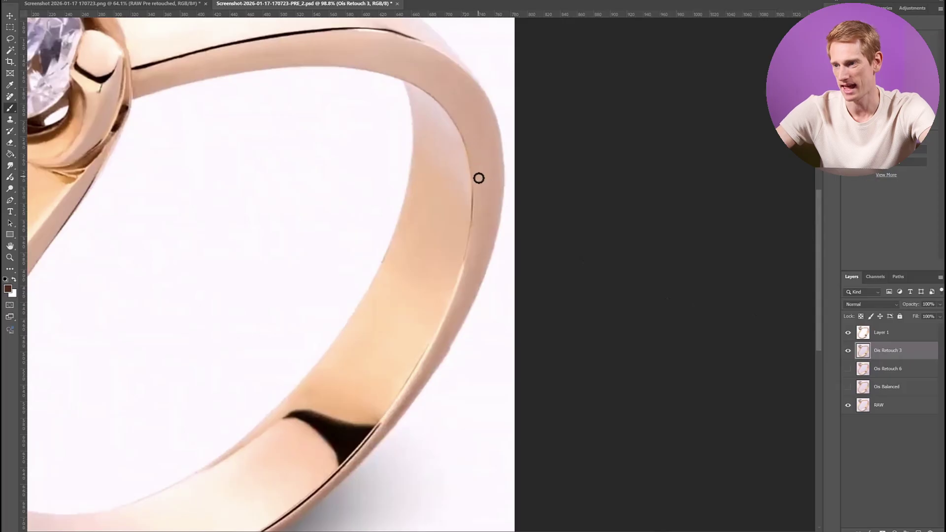
scroll(477, 214, up, 5)
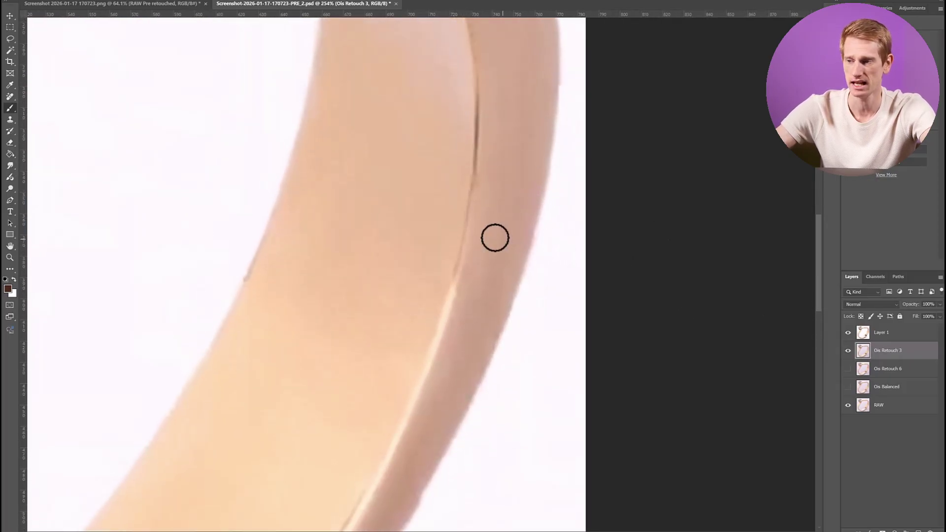
scroll(482, 231, up, 1)
scroll(491, 238, down, 3)
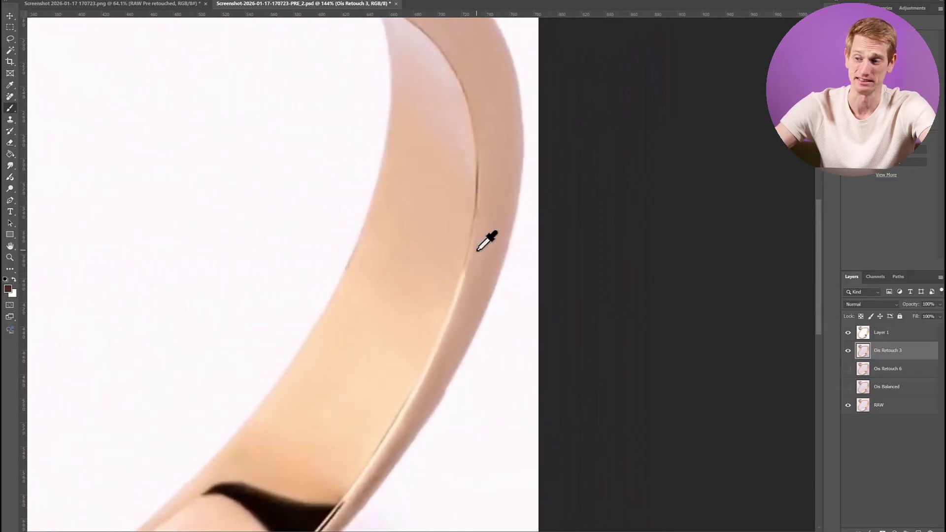
click(848, 332)
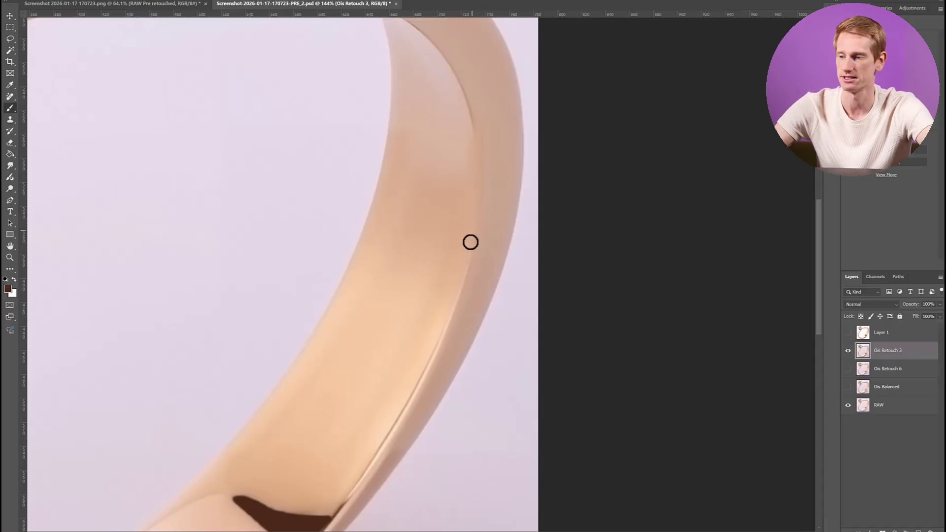
Circle the bend of the upper band with a freehand dark brush stroke on Ois Retouch 3, and undo the mark.
scroll(478, 217, up, 3)
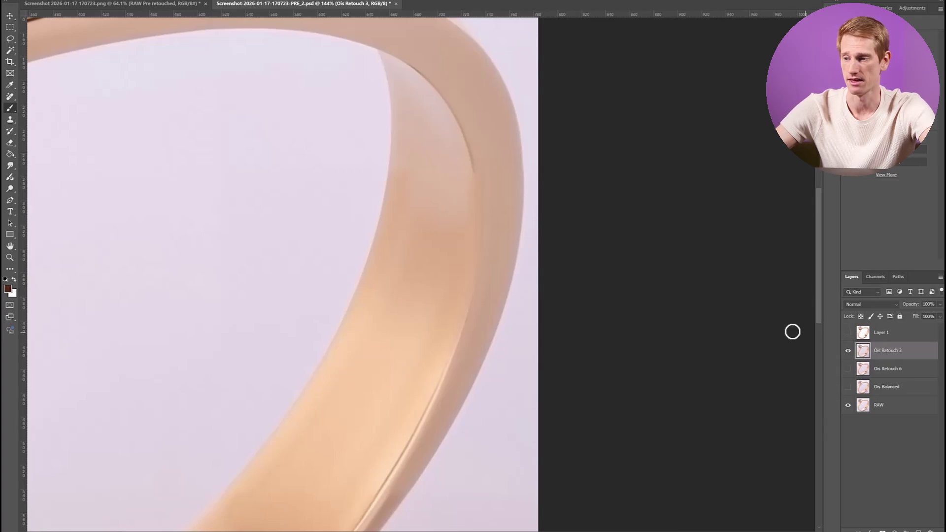
scroll(463, 325, up, 2)
scroll(437, 235, left, 8)
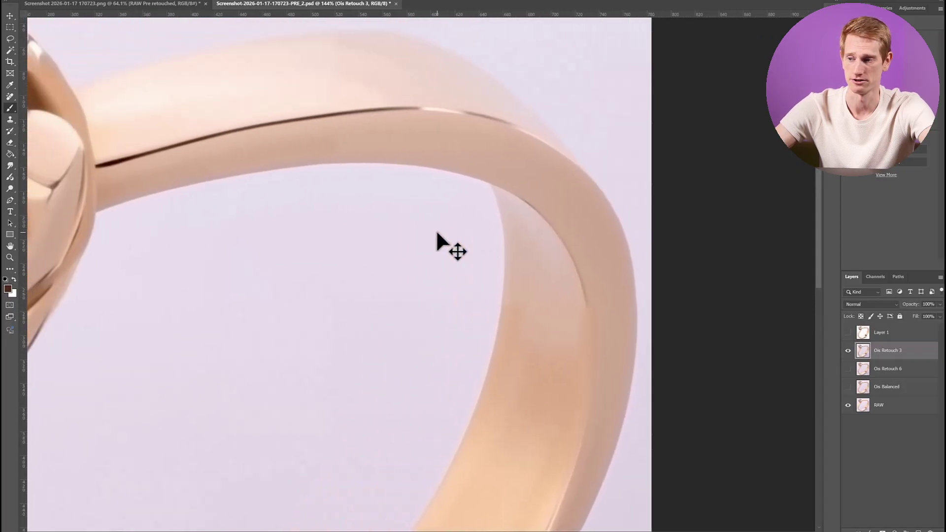
scroll(439, 233, up, 3)
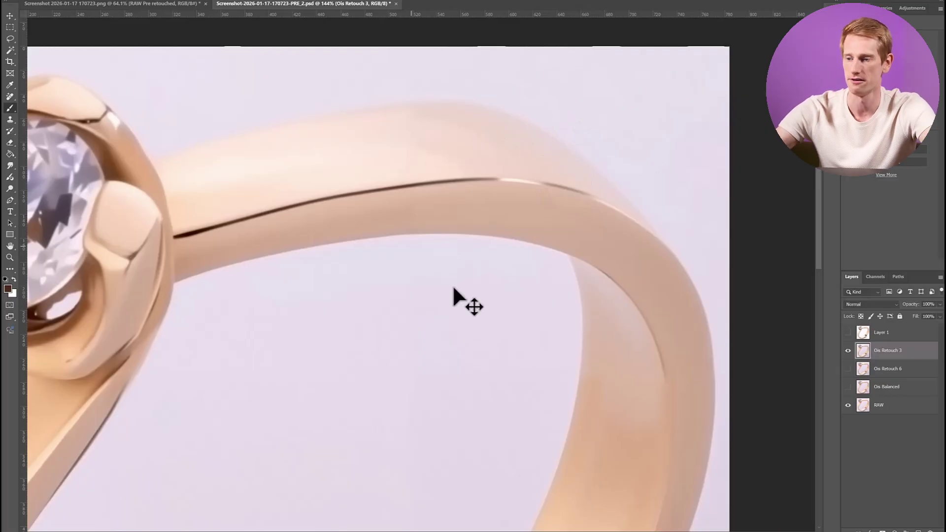
mouse_move(610, 142)
mouse_down()
mouse_move(486, 139)
mouse_move(690, 293)
mouse_up()
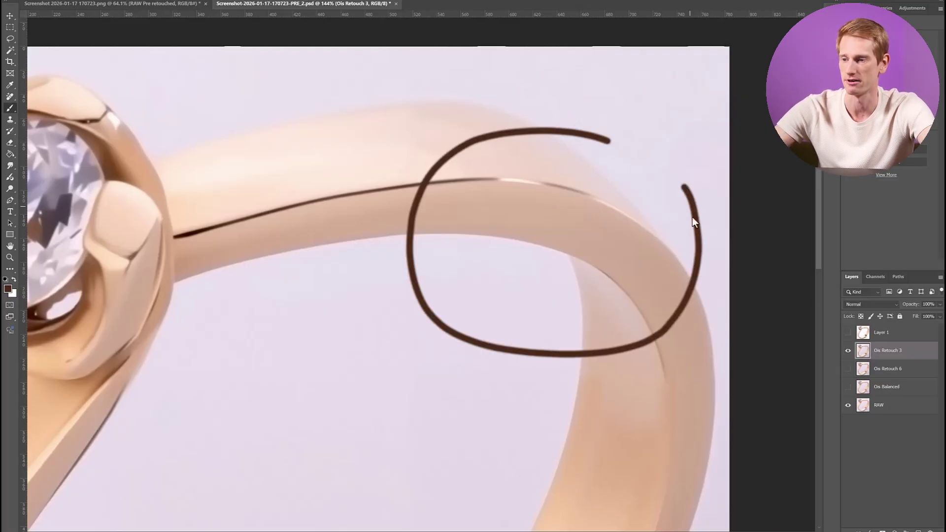
key(ctrl+z)
Compare the upper band's dark edge line and bend between Layer 1 and Ois Retouch 3, leaving Layer 1 hidden.
click(848, 332)
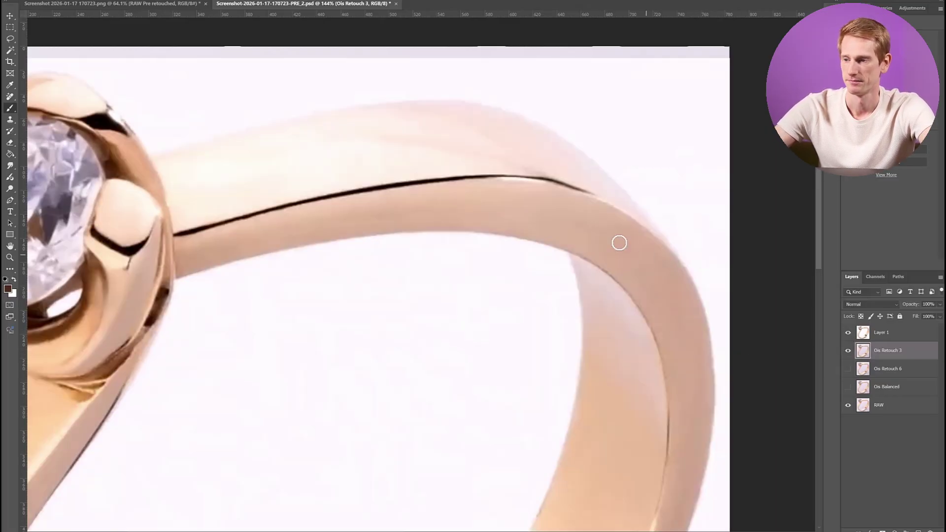
scroll(619, 243, up, 2)
scroll(577, 255, left, 3)
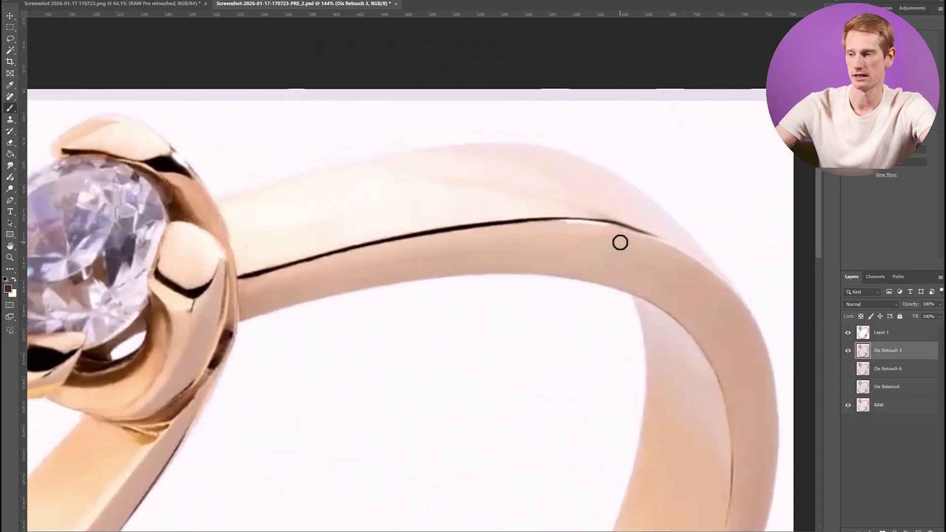
click(848, 333)
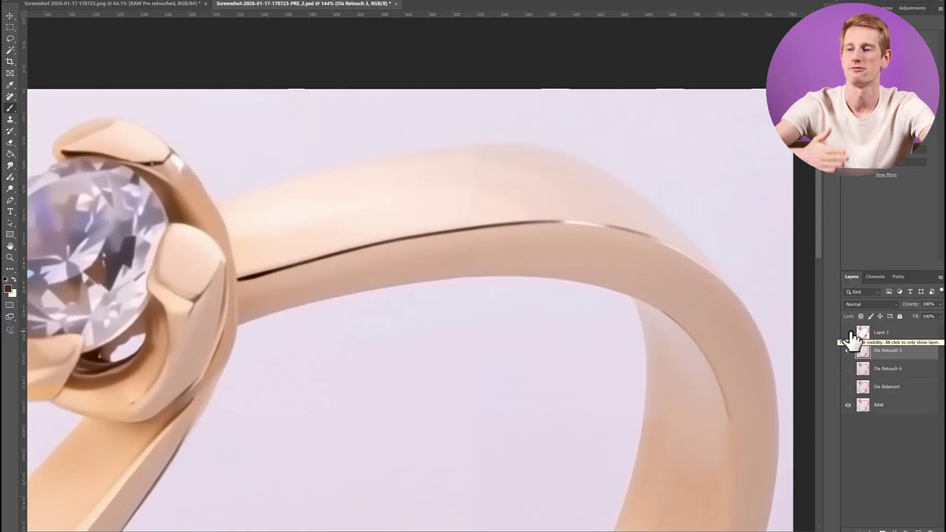
click(850, 333)
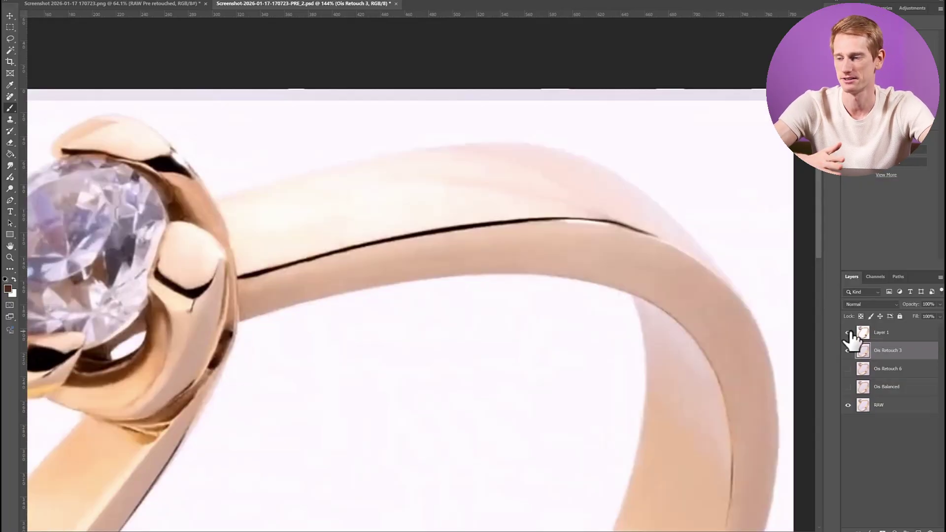
click(848, 333)
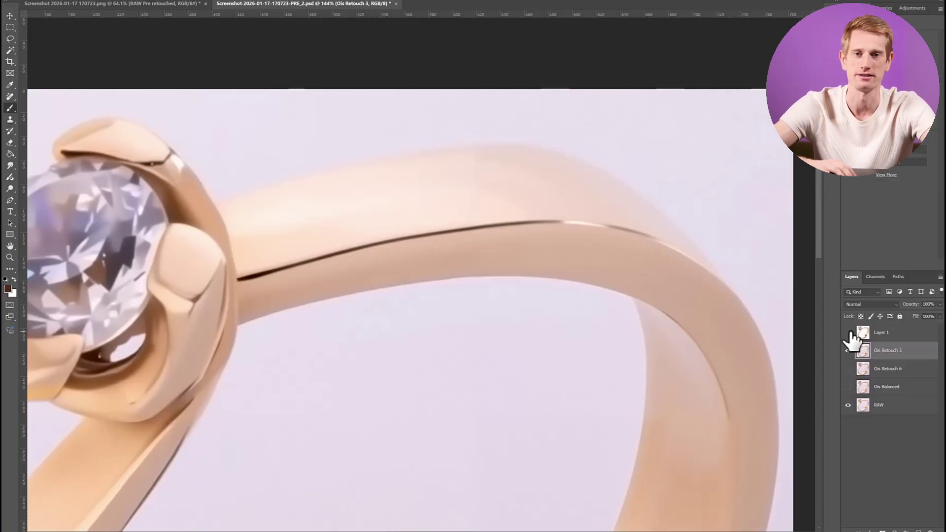
click(849, 333)
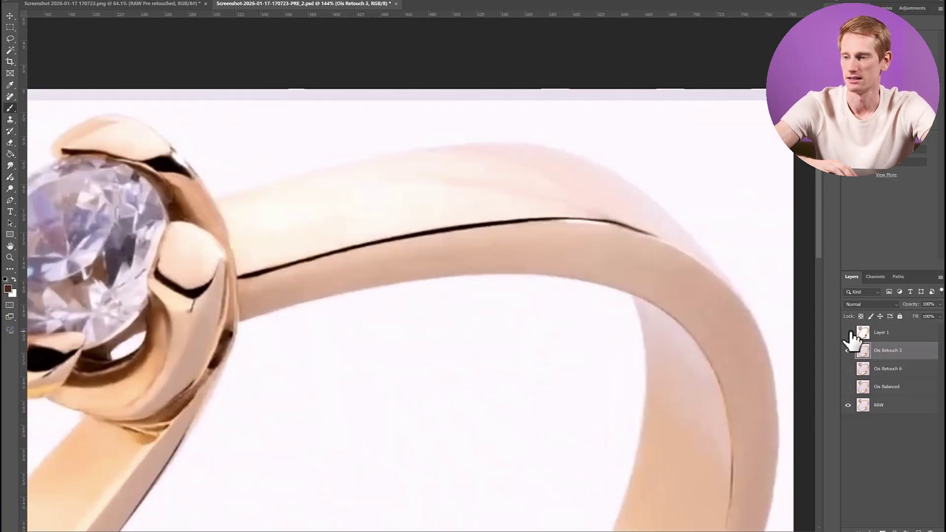
click(849, 333)
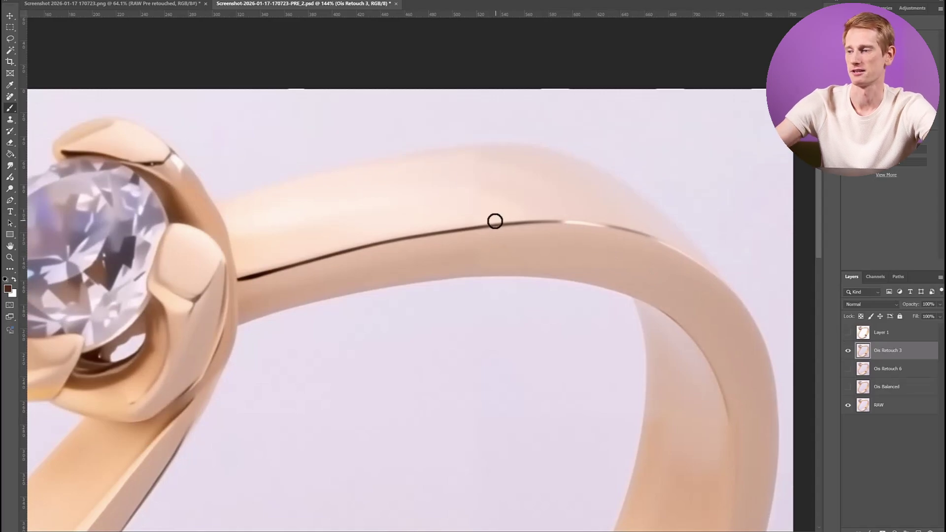
Compare the stone setting and adjoining band between Layer 1 and Ois Retouch 3, leaving Layer 1 hidden.
scroll(533, 239, left, 5)
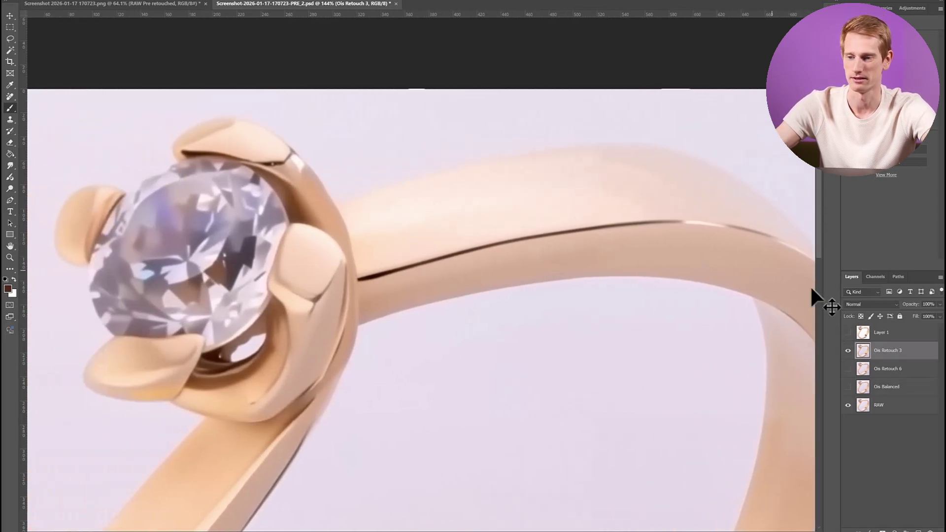
click(849, 333)
click(849, 333)
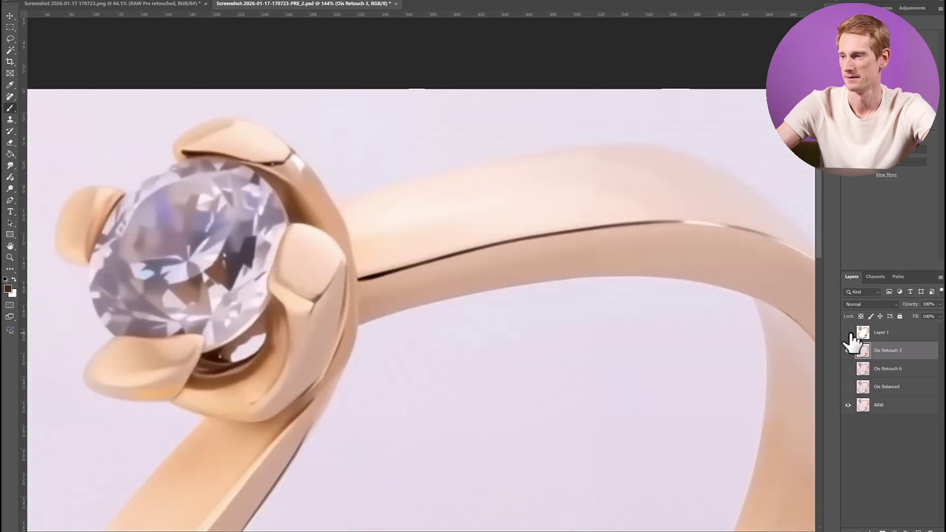
scroll(429, 249, left, 3)
Compare the whole ring between Layer 1 and Ois Retouch 3, and hide both layers to view RAW.
scroll(377, 236, down, 5)
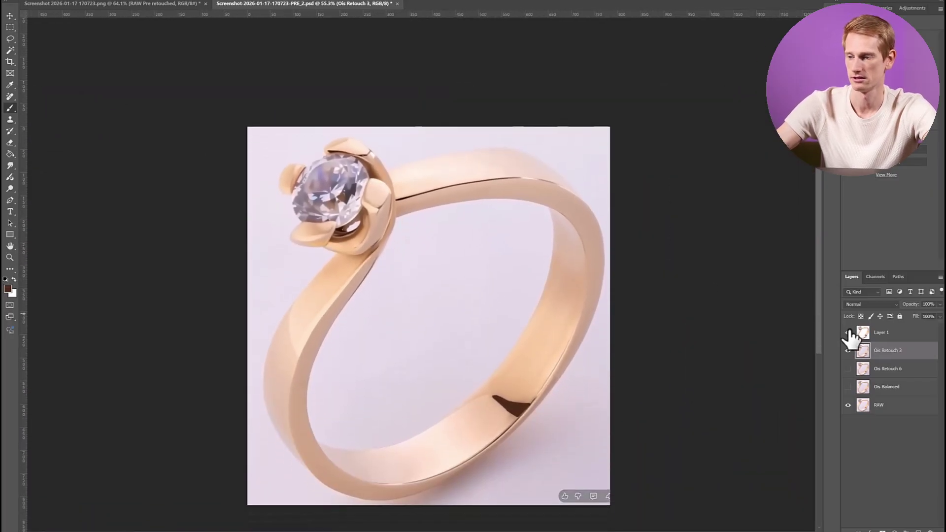
click(849, 333)
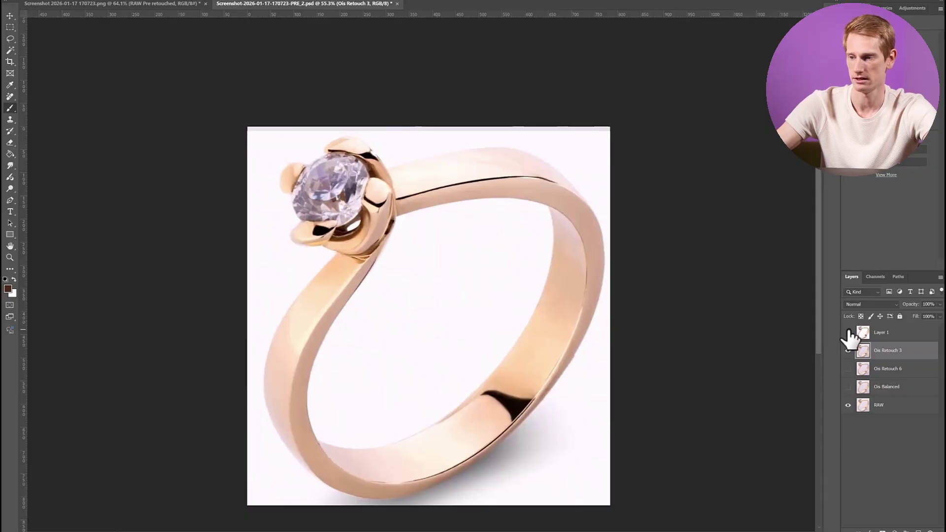
click(848, 333)
click(848, 333)
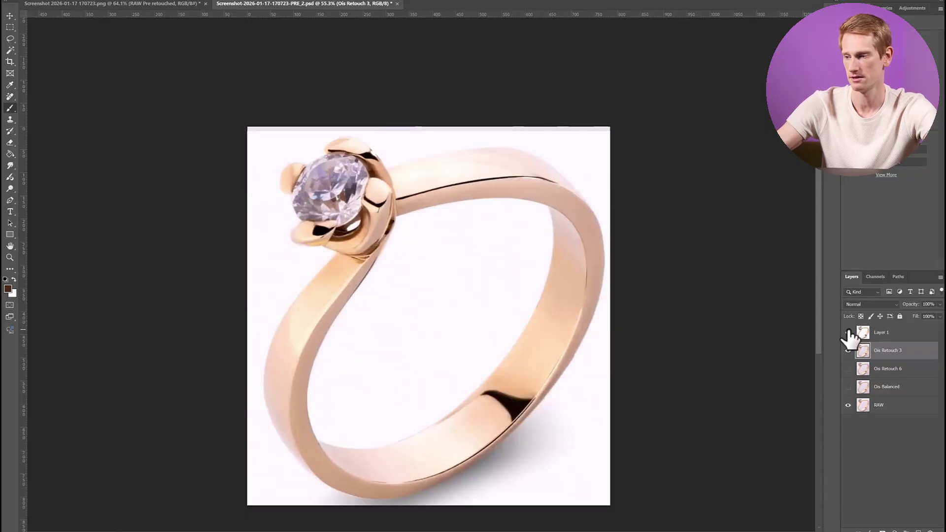
click(849, 333)
click(849, 333)
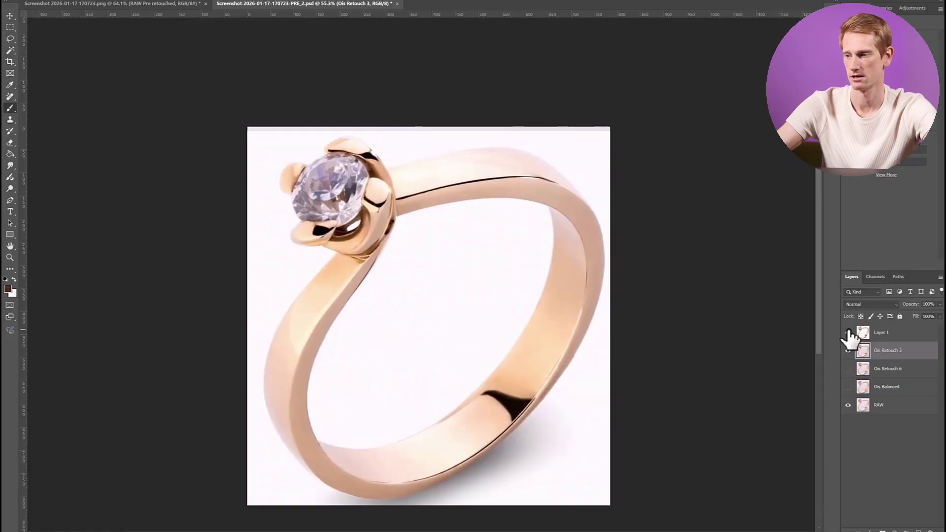
click(849, 333)
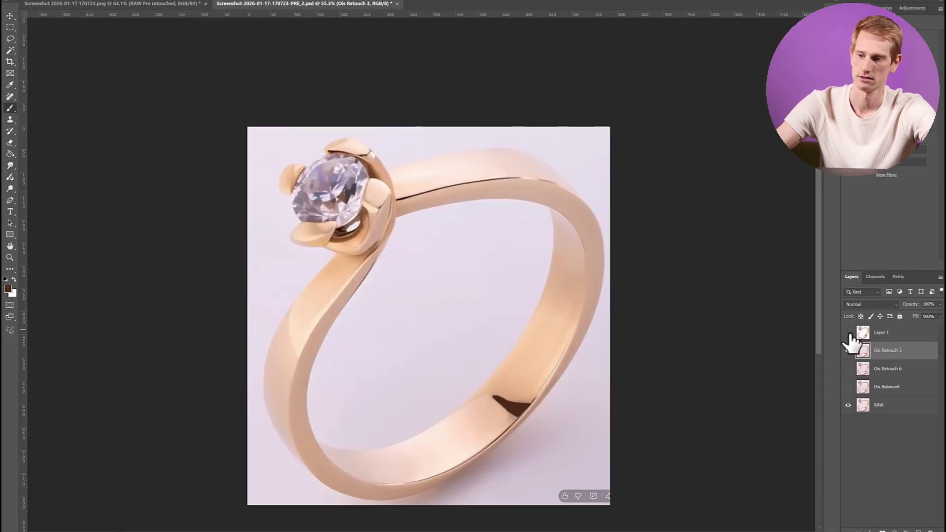
click(848, 351)
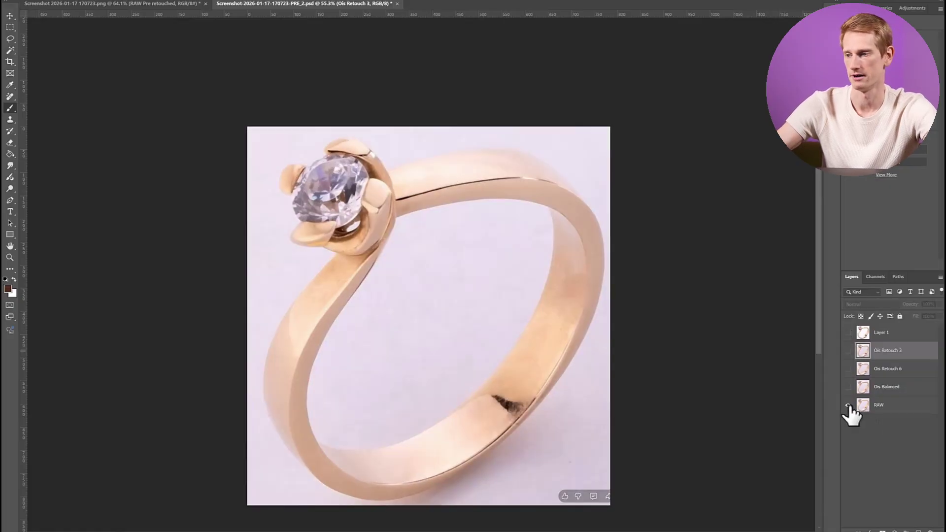